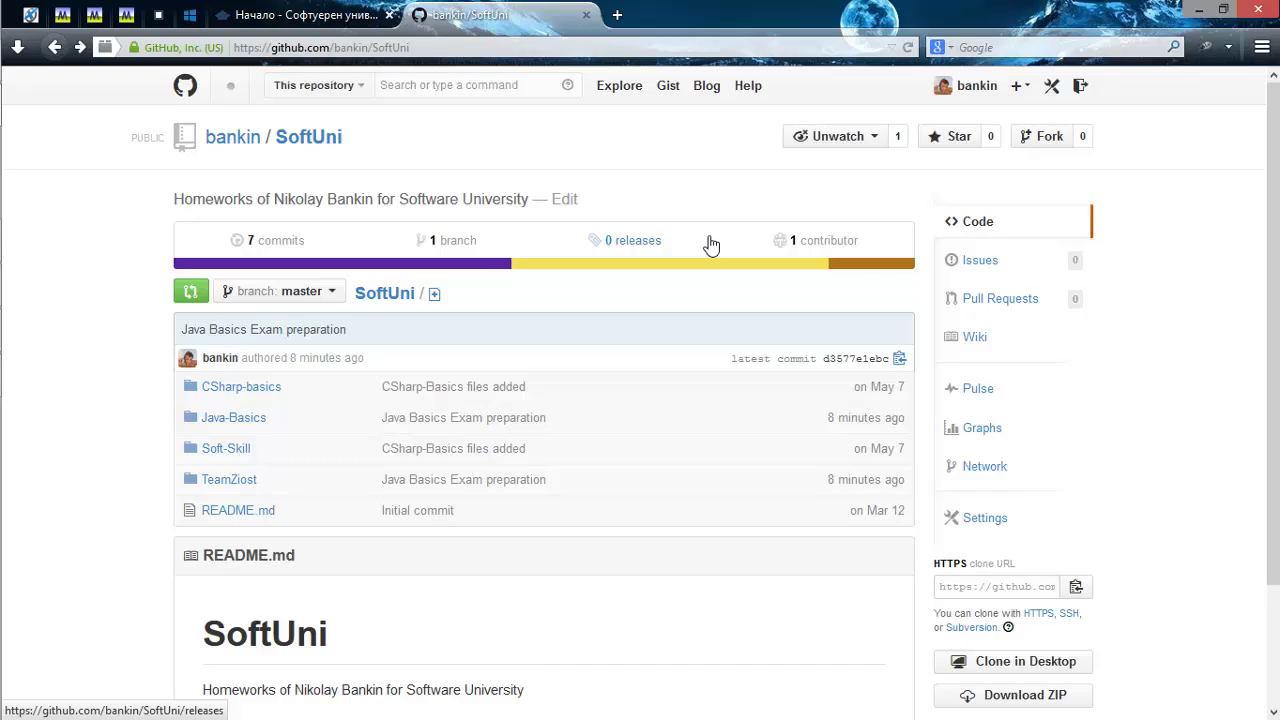
Switch to the GitHub desktop client, open the local SoftUni repository and review its list of files to commit.
{"action": "key", "text": "super"}
{"action": "type", "text": "gitHub"}
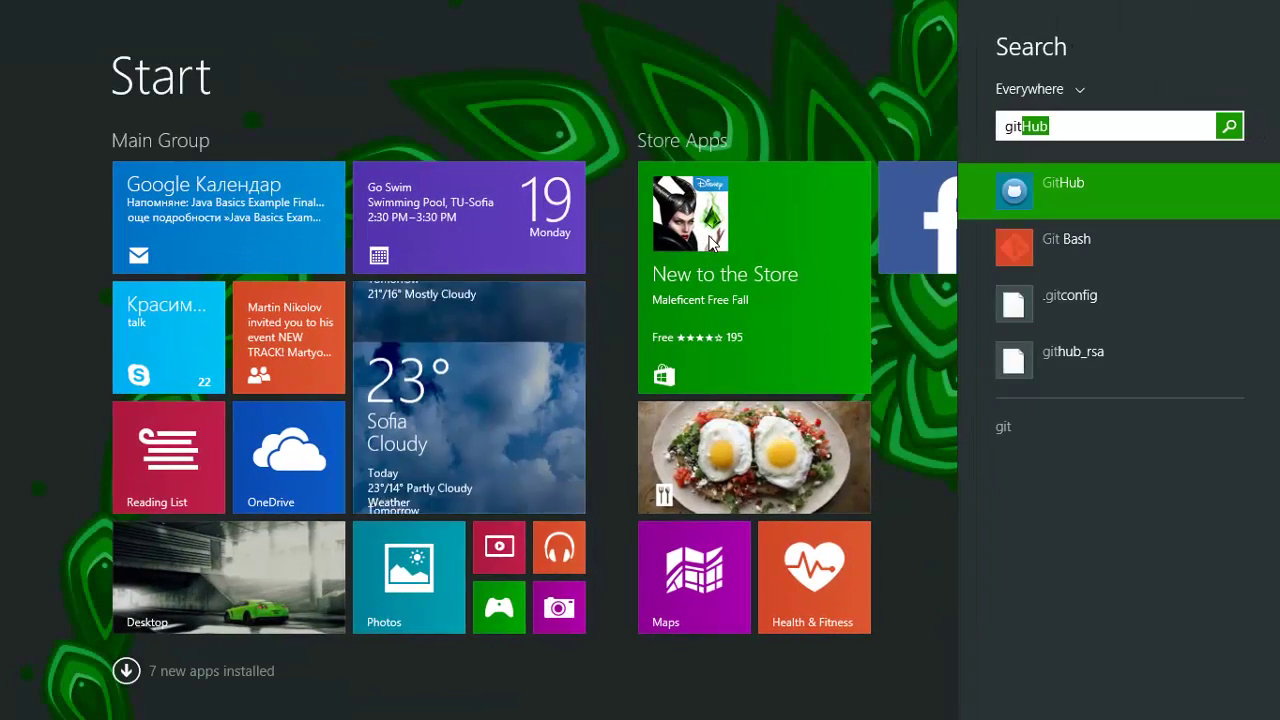
{"action": "key", "text": "Return"}
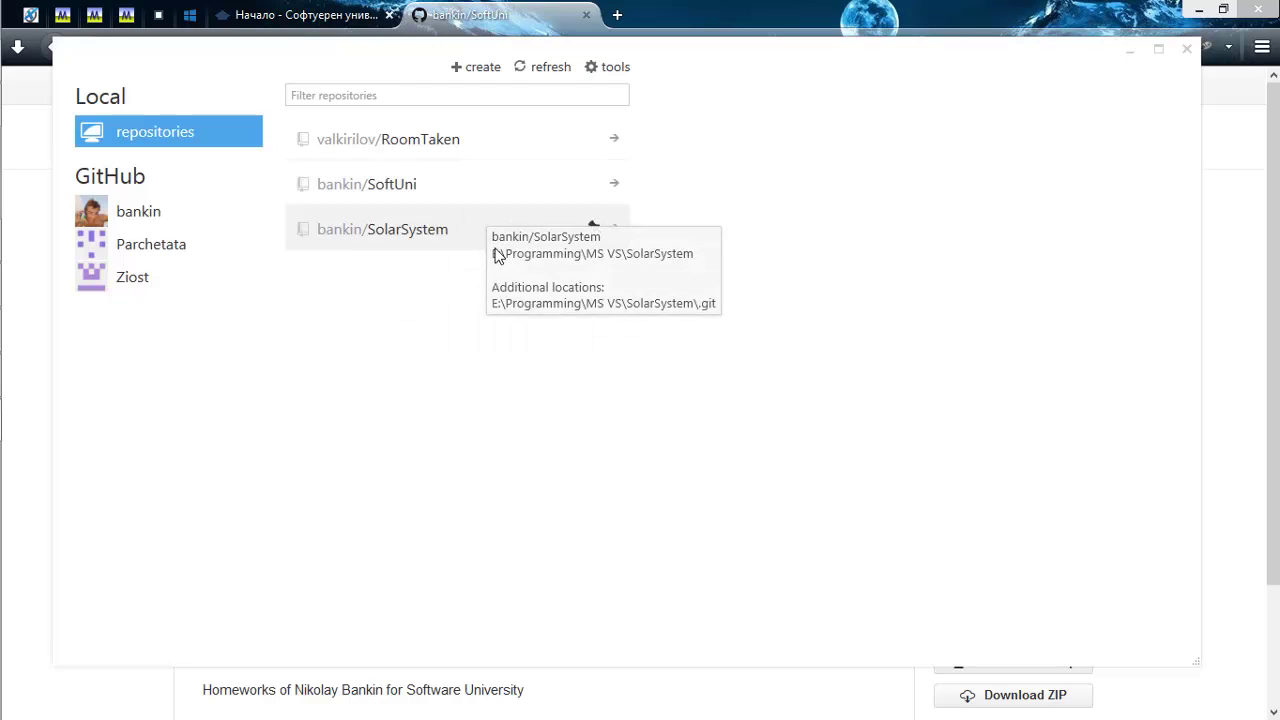
{"action": "left_click", "coordinate": [425, 187]}
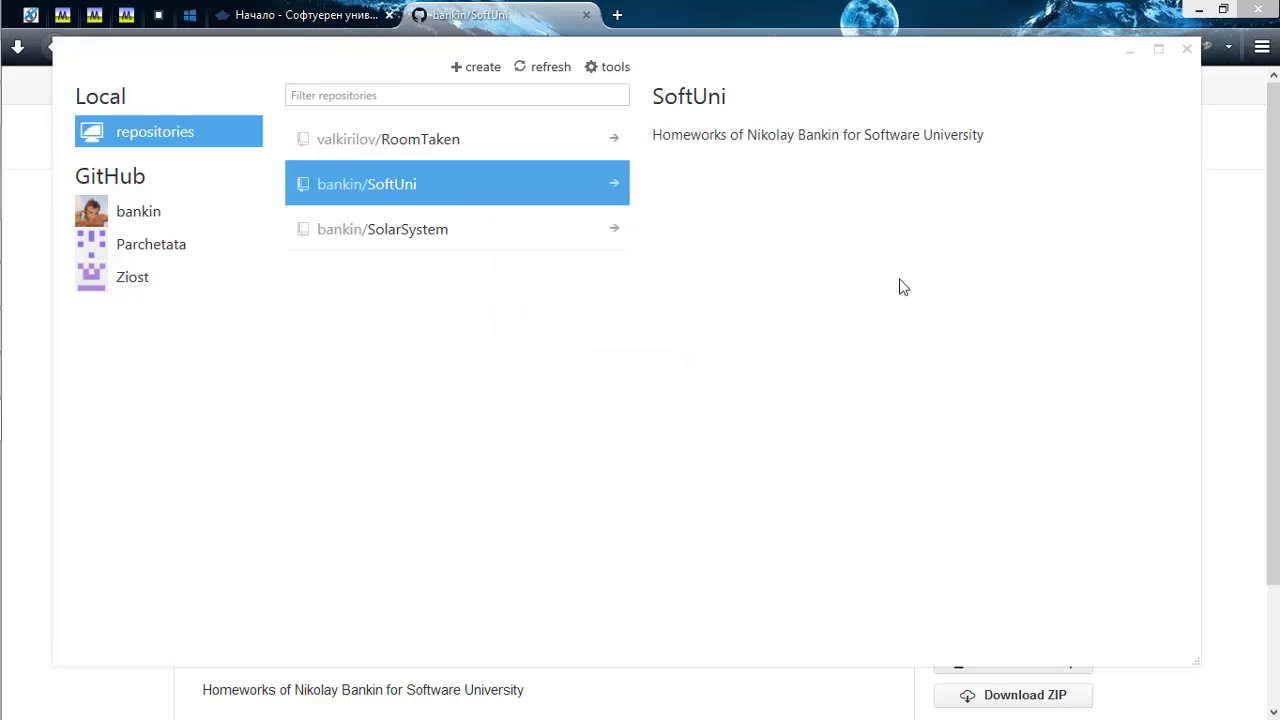
{"action": "left_click", "coordinate": [615, 190]}
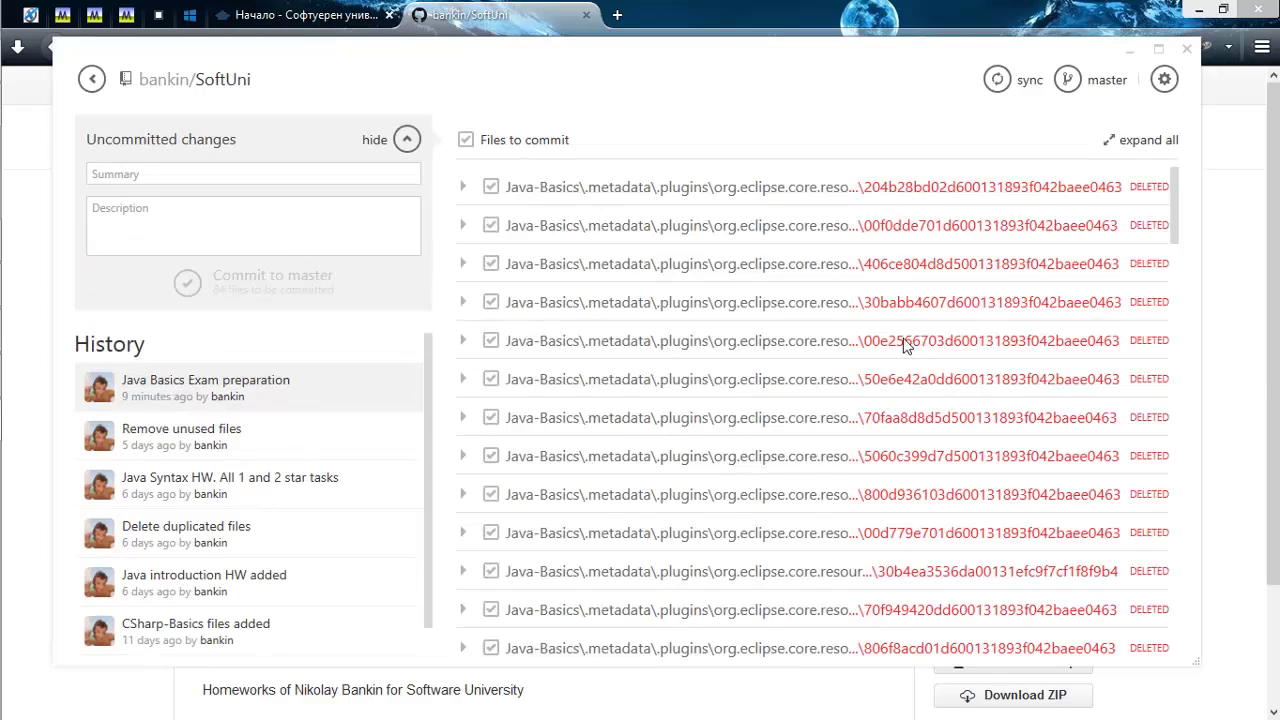
{"action": "scroll", "coordinate": [1130, 320], "scroll_direction": "down", "scroll_amount": 10}
{"action": "left_click_drag", "start_coordinate": [1177, 334], "coordinate": [1204, 637]}
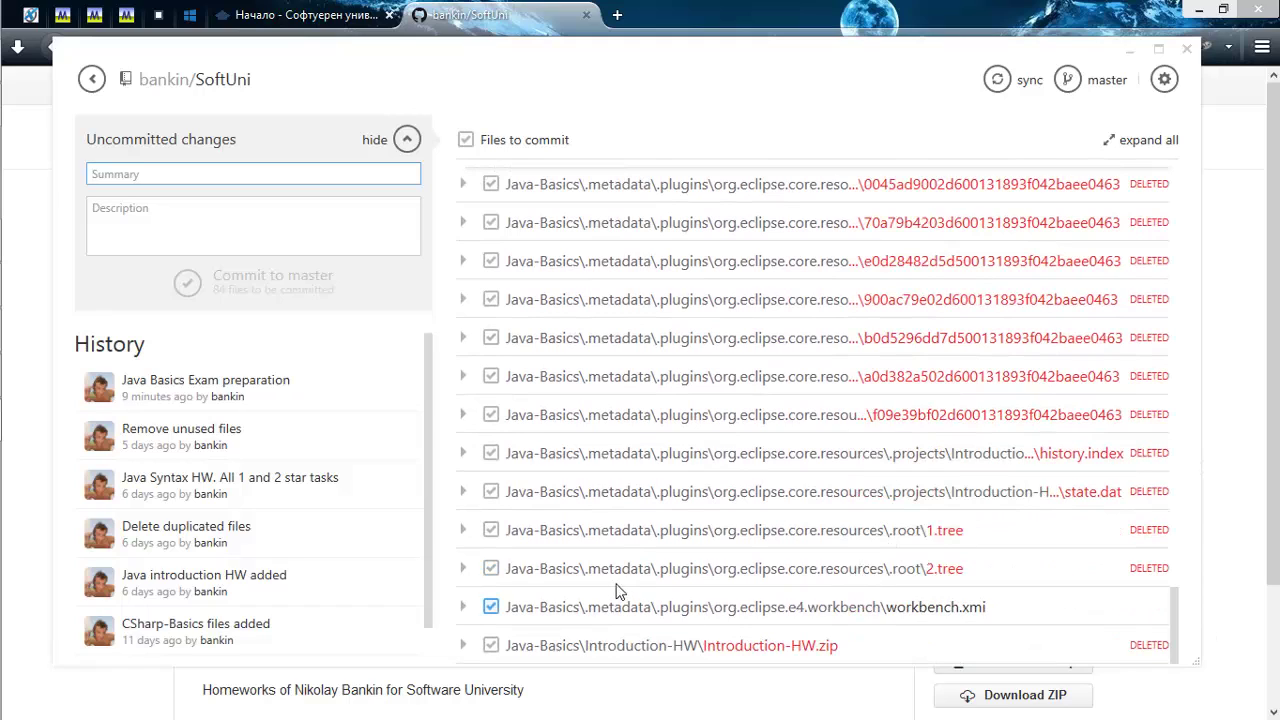
{"action": "scroll", "coordinate": [606, 569], "scroll_direction": "up", "scroll_amount": 6}
{"action": "scroll", "coordinate": [630, 232], "scroll_direction": "up", "scroll_amount": 10}
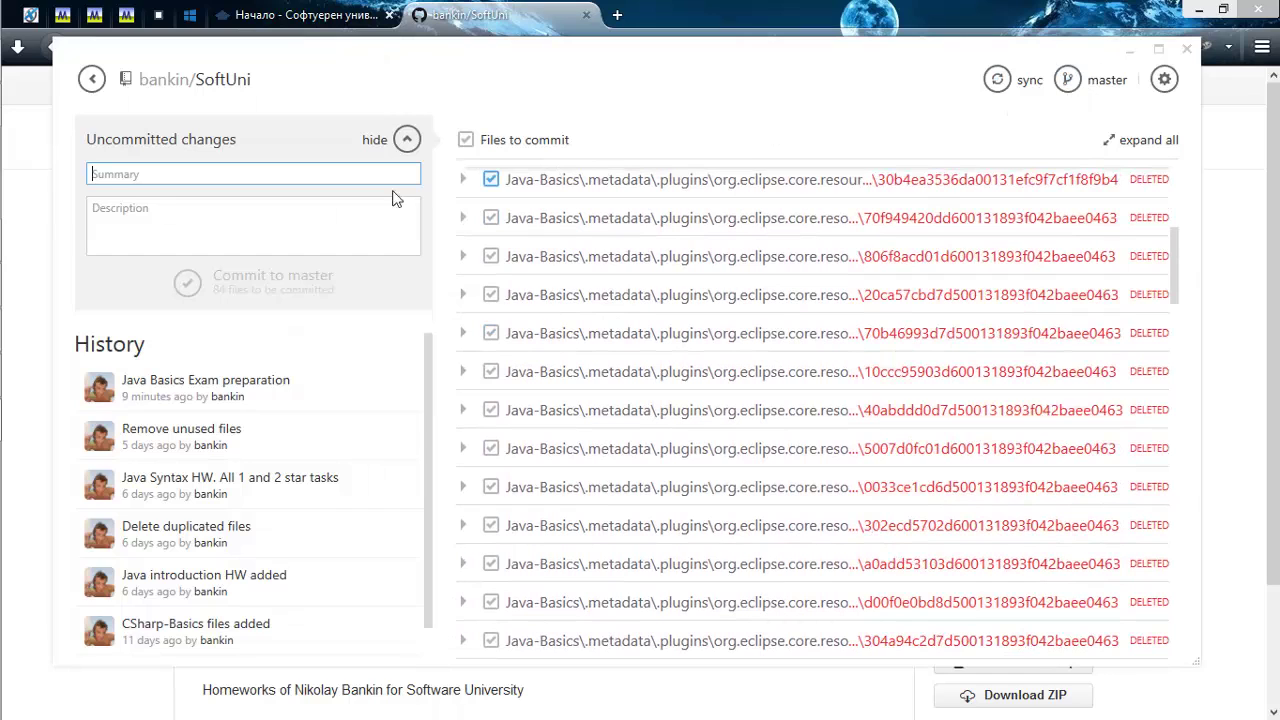
{"action": "left_click", "coordinate": [274, 173]}
{"action": "type", "text": "dadasdsa"}
{"action": "key", "text": "BackSpace"}
{"action": "key", "text": "BackSpace"}
{"action": "key", "text": "BackSpace"}
{"action": "key", "text": "BackSpace"}
{"action": "key", "text": "BackSpace"}
{"action": "key", "text": "BackSpace"}
{"action": "key", "text": "BackSpace"}
{"action": "key", "text": "BackSpace"}
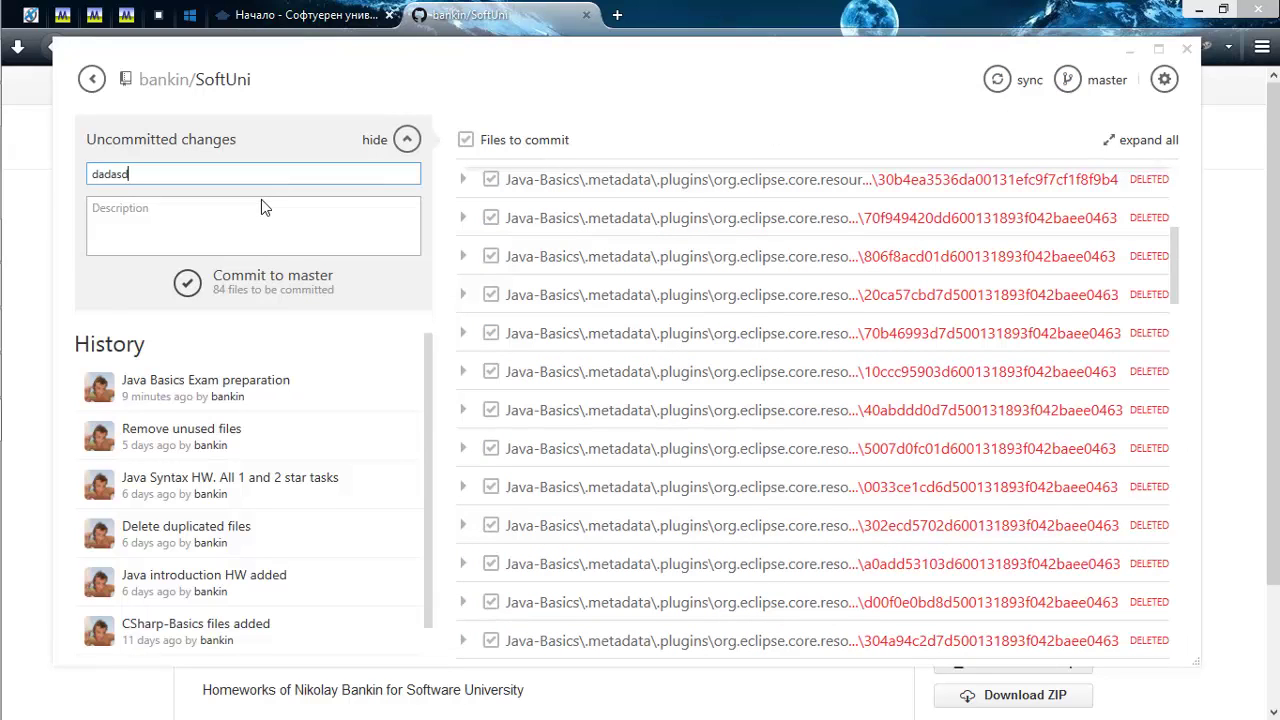
Return to the browser and start a new GitHub repository named SoftUniHomeworks.
{"action": "left_click", "coordinate": [1129, 49]}
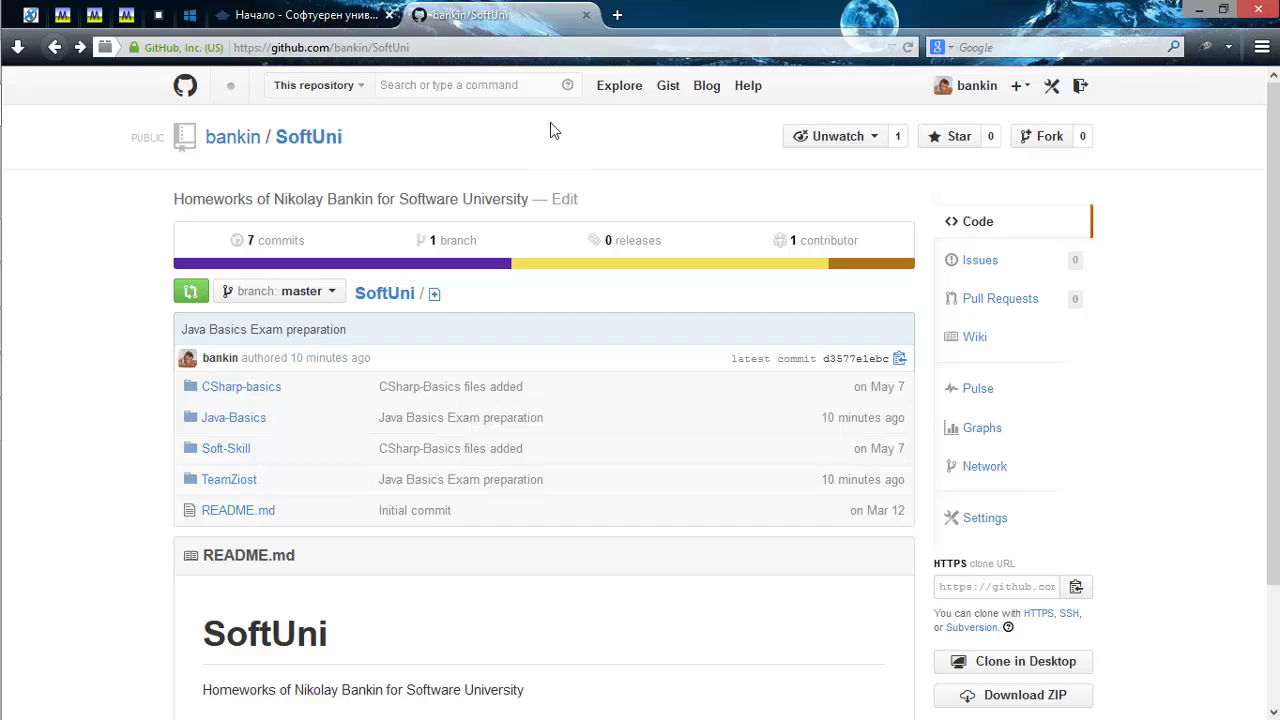
{"action": "left_click", "coordinate": [1020, 87]}
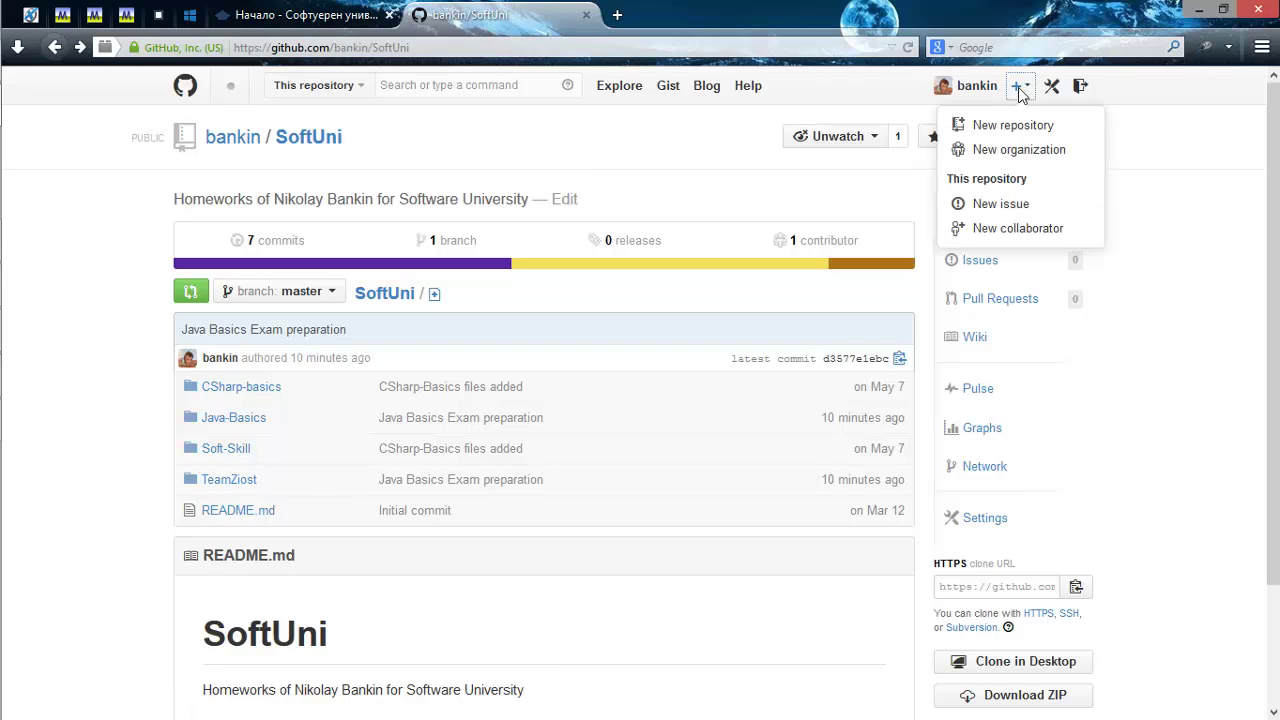
{"action": "left_click", "coordinate": [996, 130]}
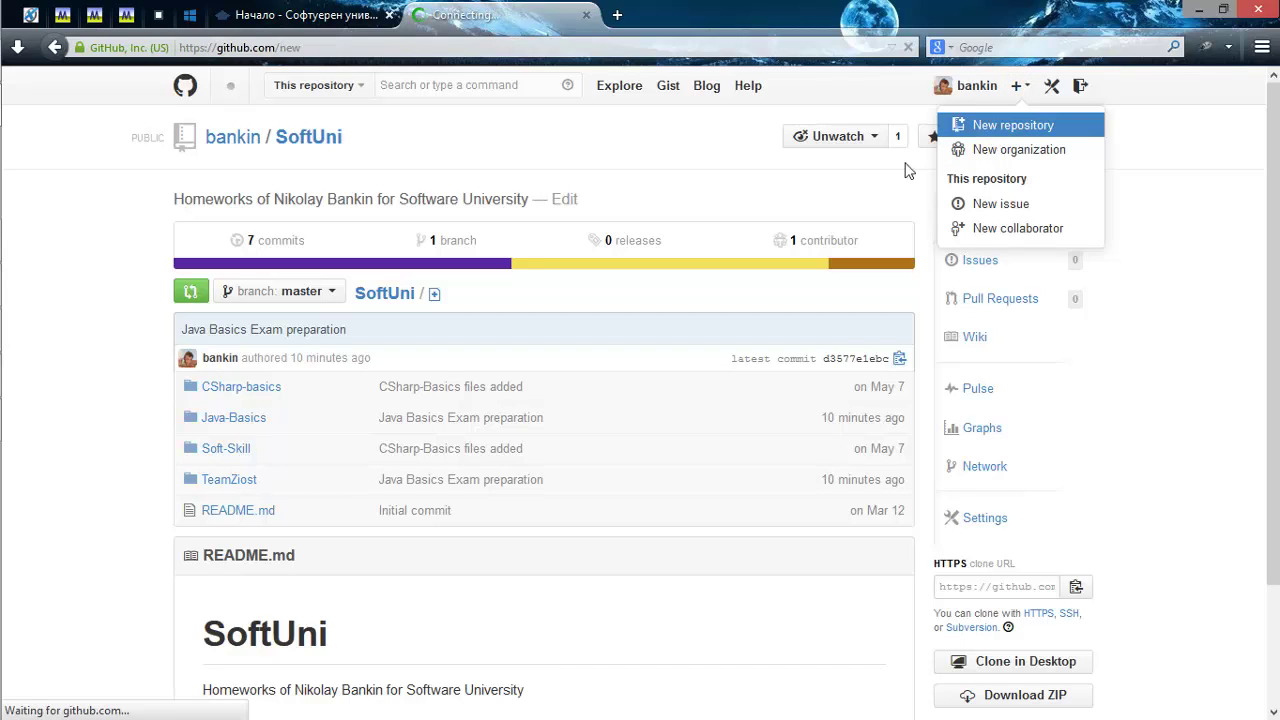
{"action": "left_click", "coordinate": [510, 163]}
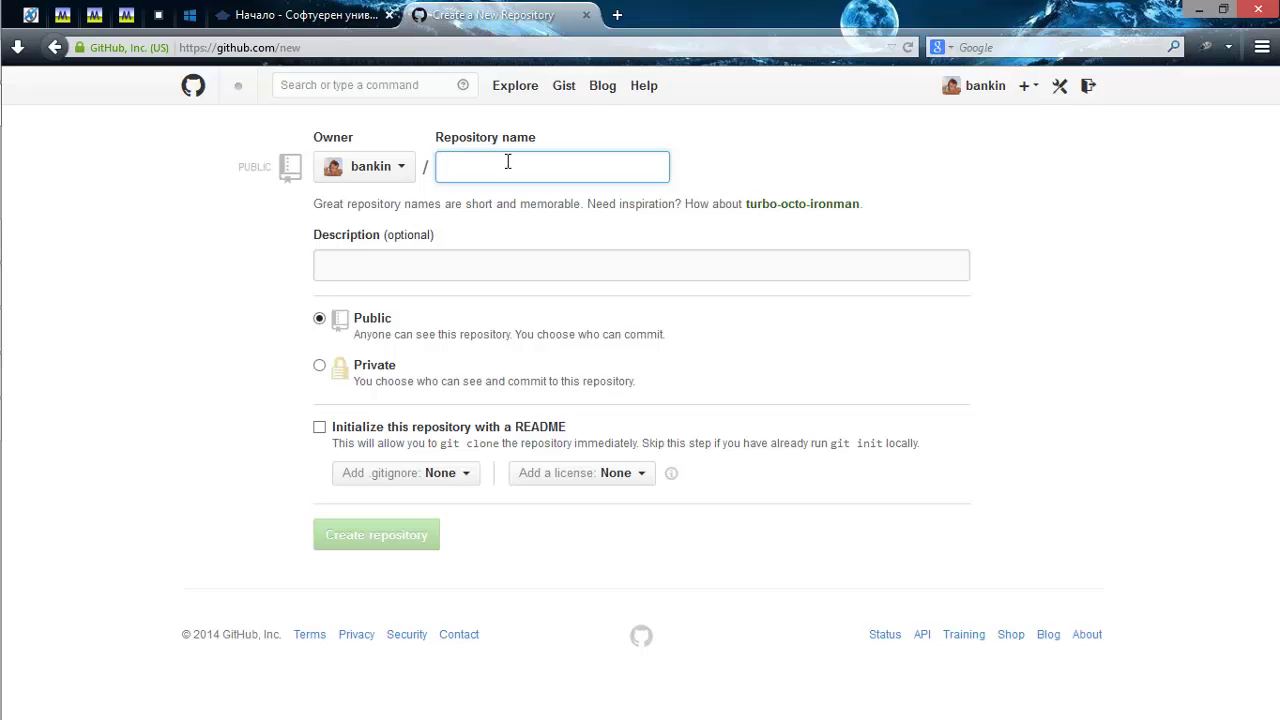
{"action": "left_click", "coordinate": [519, 167]}
{"action": "left_click", "coordinate": [521, 168]}
{"action": "type", "text": "Sof"}
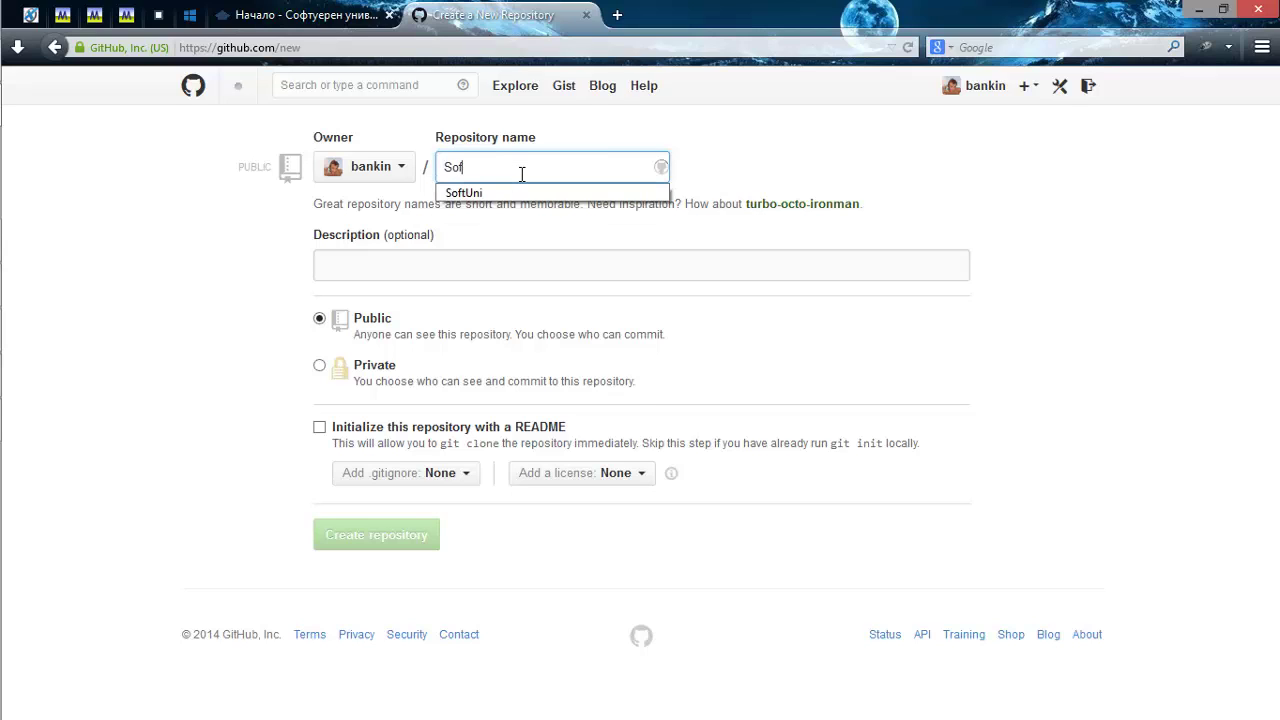
{"action": "type", "text": "tUniHomew"}
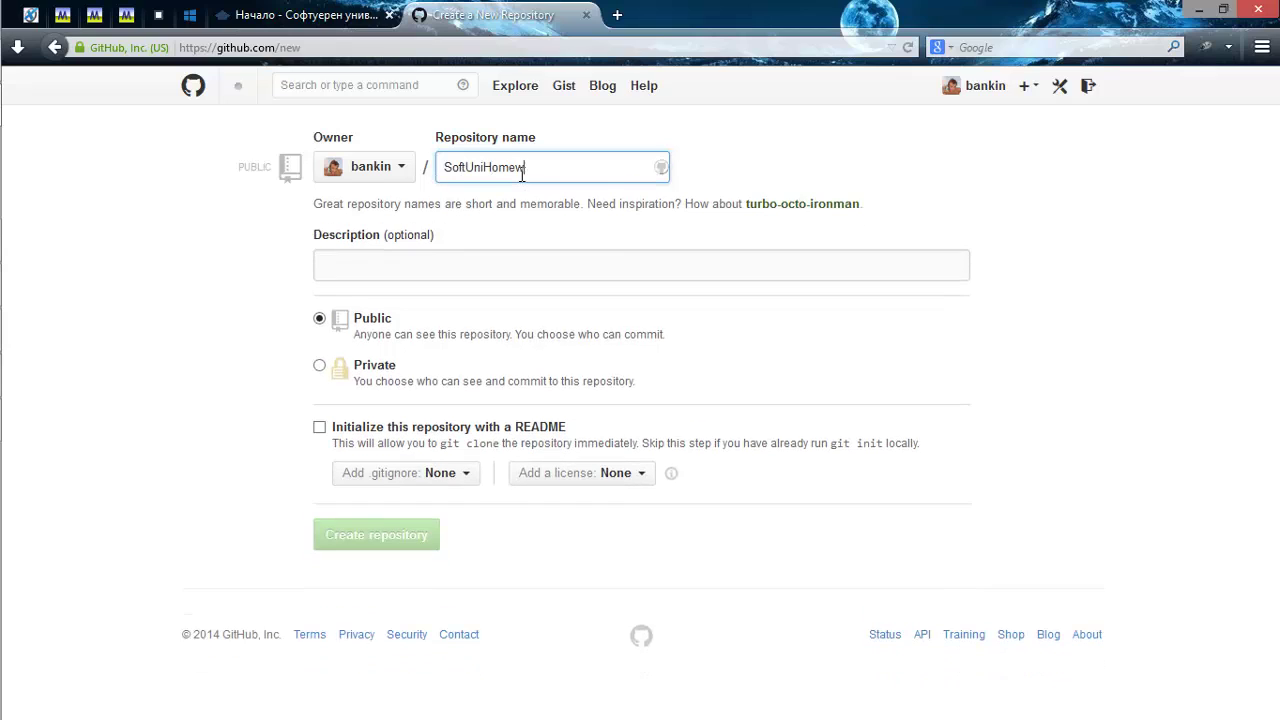
{"action": "type", "text": "orks"}
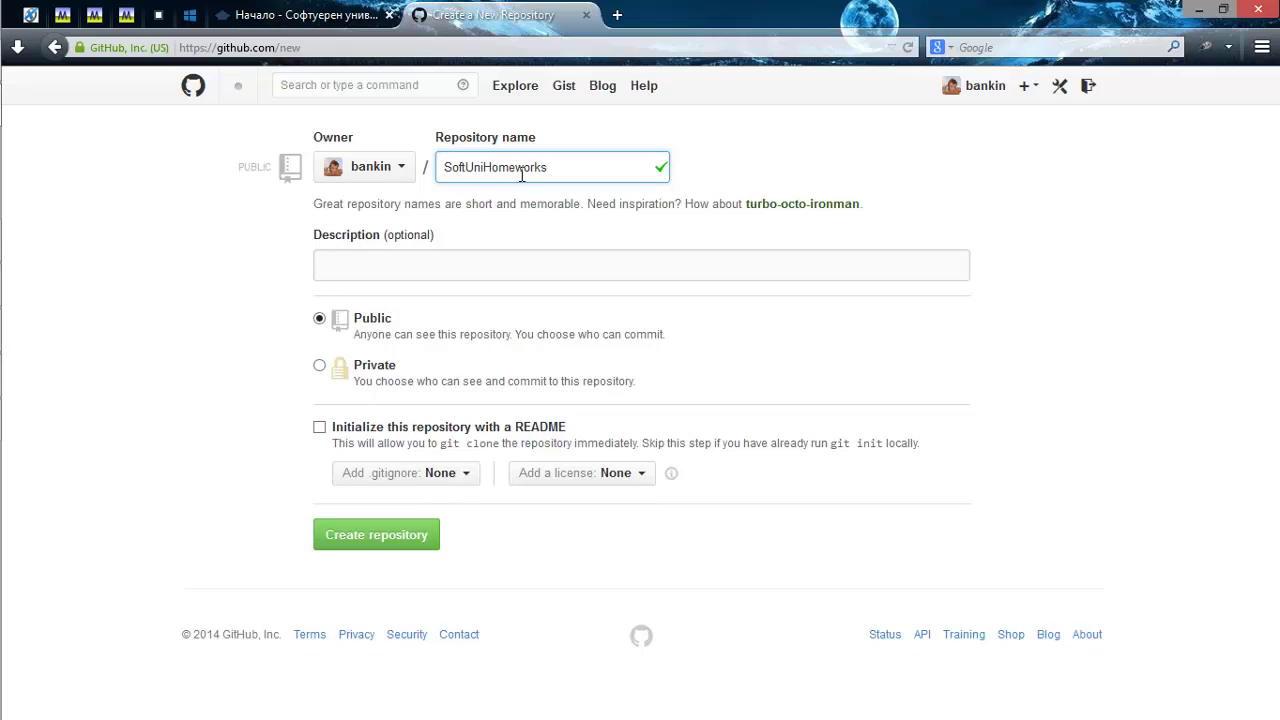
Enter "This is my repository for Software University" as the description of the new repository.
{"action": "left_click", "coordinate": [406, 266]}
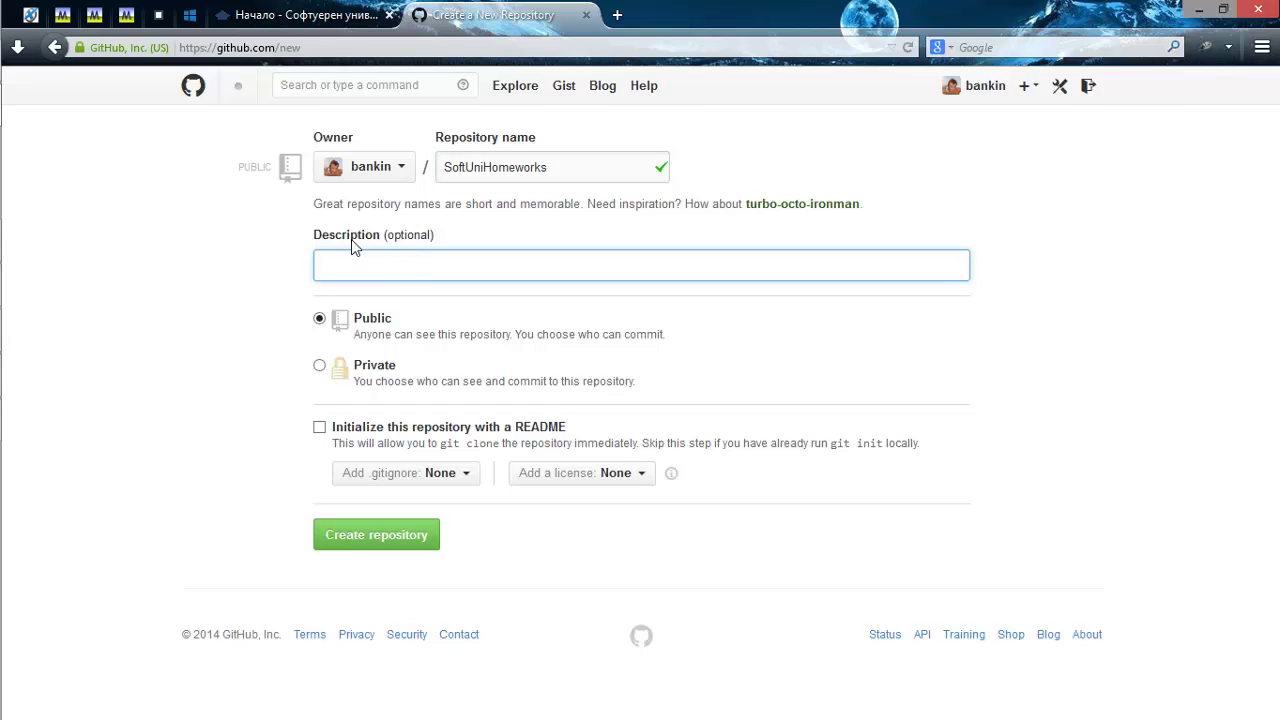
{"action": "left_click_drag", "start_coordinate": [322, 243], "coordinate": [475, 242]}
{"action": "left_click", "coordinate": [425, 268]}
{"action": "type", "text": "This is my repository"}
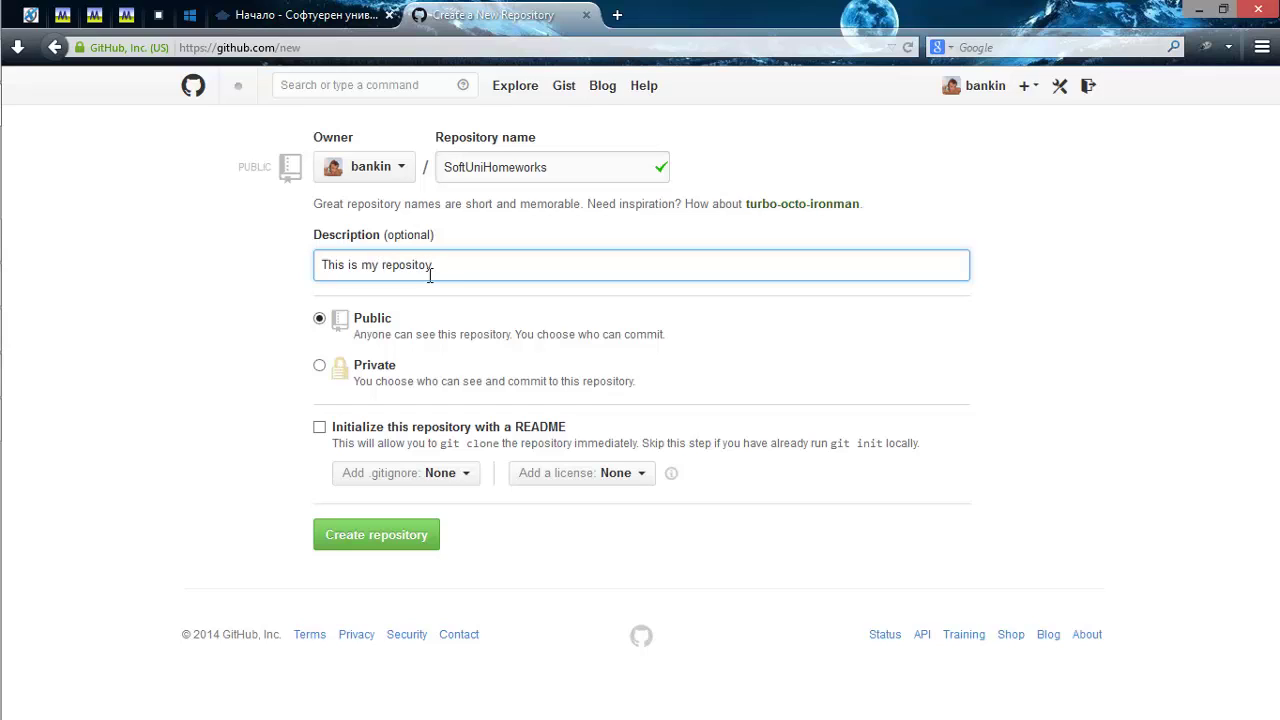
{"action": "key", "text": "BackSpace"}
{"action": "type", "text": "ry for Software Unive"}
{"action": "key", "text": "BackSpace"}
{"action": "key", "text": "BackSpace"}
{"action": "type", "text": "vers"}
{"action": "key", "text": "BackSpace"}
{"action": "key", "text": "BackSpace"}
{"action": "type", "text": "rsity"}
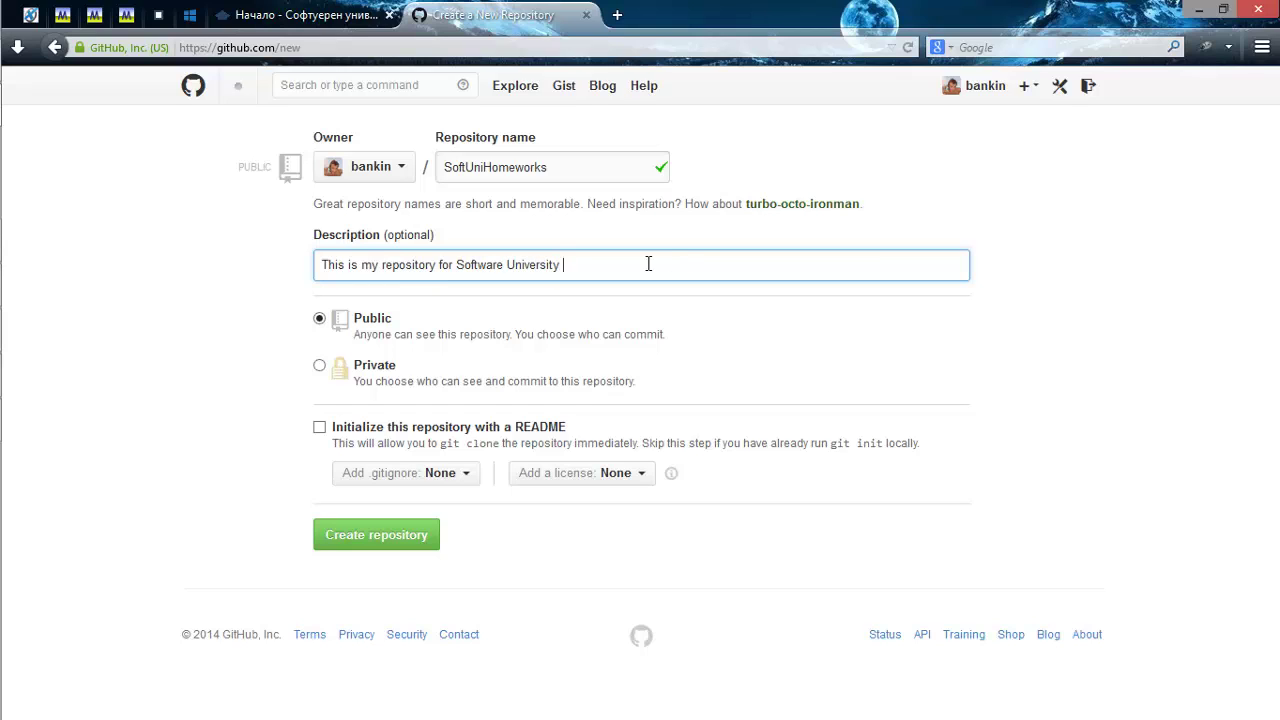
Try the Private visibility to view its account upgrade requirements, and restore the repository to Public.
{"action": "left_click", "coordinate": [319, 368]}
{"action": "scroll", "coordinate": [197, 266], "scroll_direction": "down", "scroll_amount": 2}
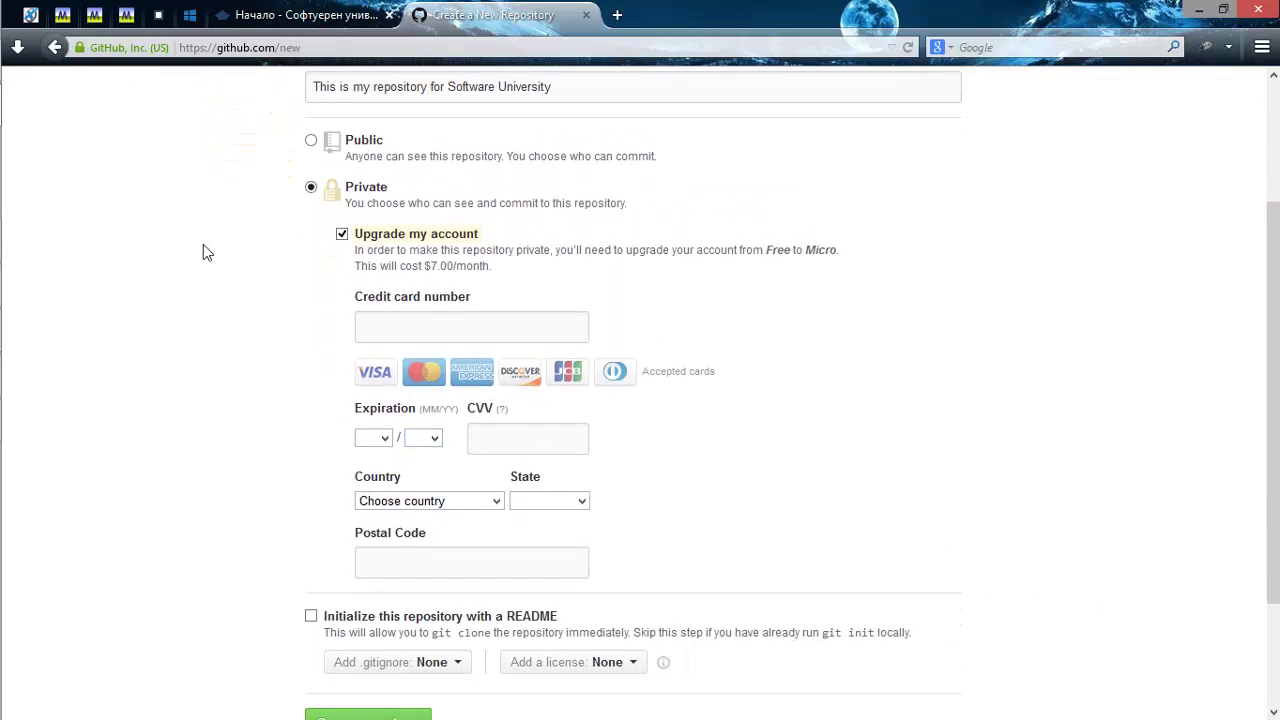
{"action": "scroll", "coordinate": [499, 543], "scroll_direction": "up", "scroll_amount": 1}
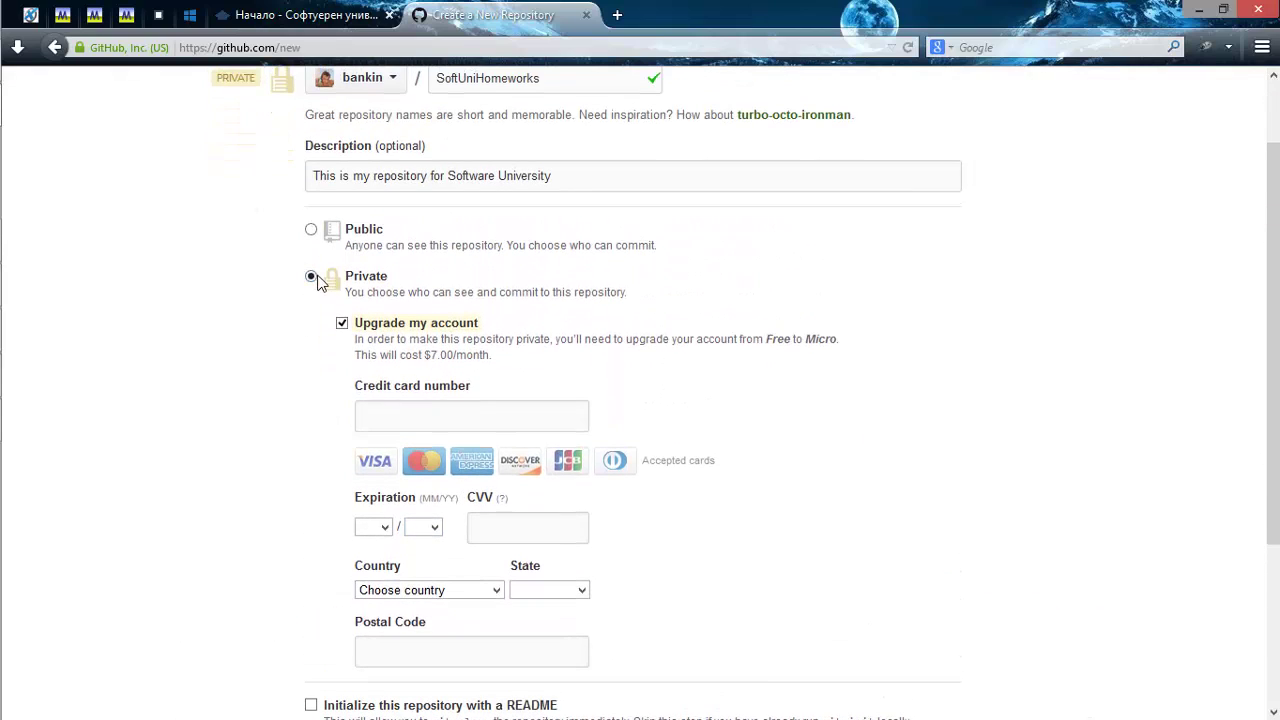
{"action": "scroll", "coordinate": [316, 283], "scroll_direction": "up", "scroll_amount": 1}
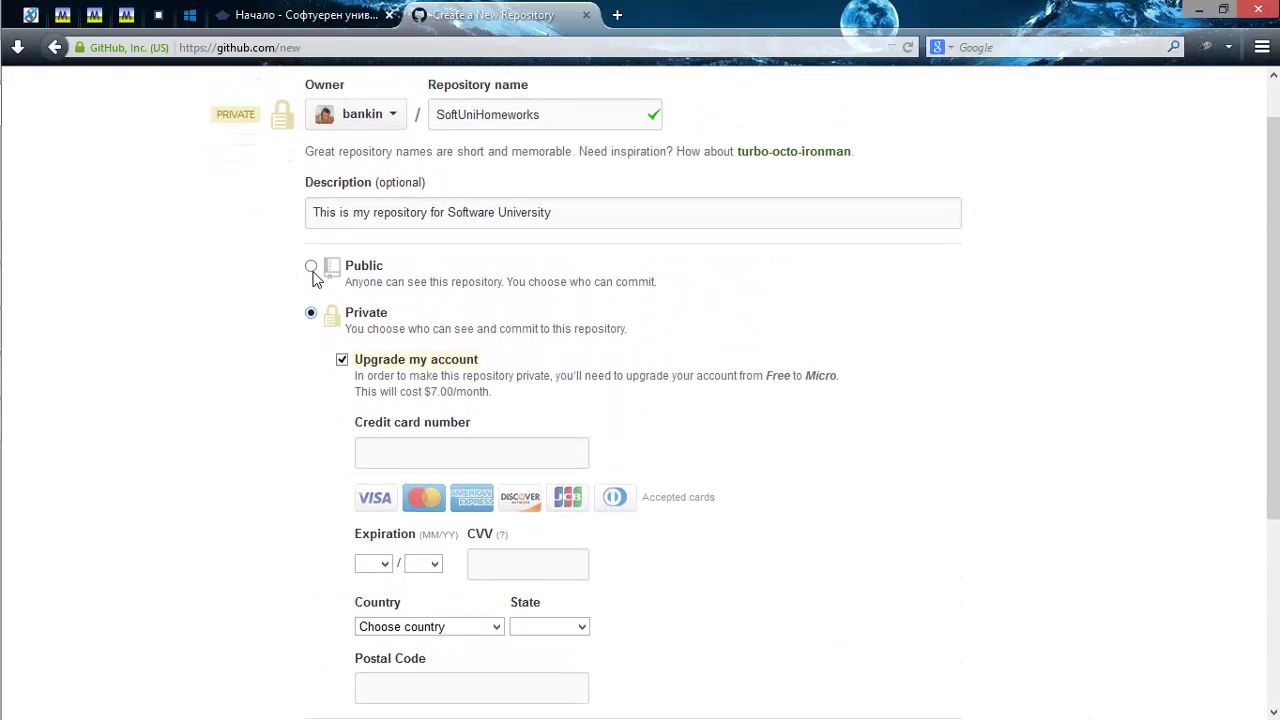
{"action": "left_click", "coordinate": [312, 319]}
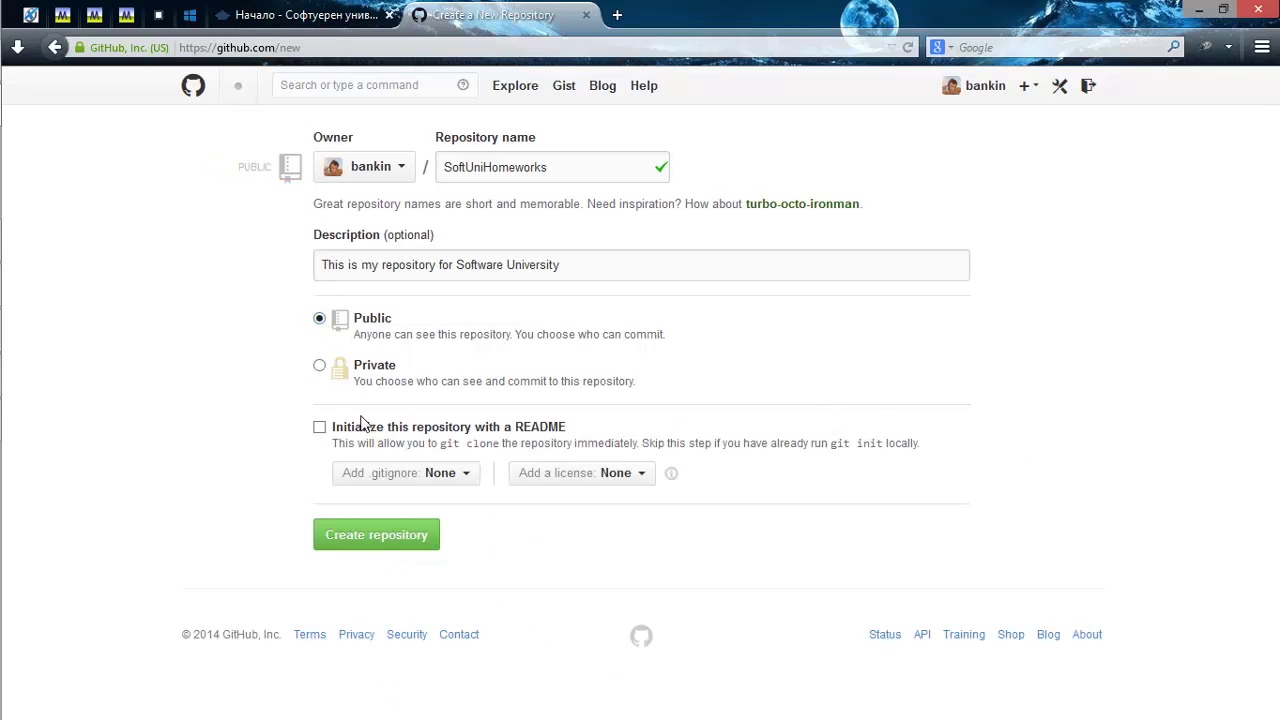
Try the option to initialize the repository with a README and switch it back off.
{"action": "left_click_drag", "start_coordinate": [332, 428], "coordinate": [570, 441]}
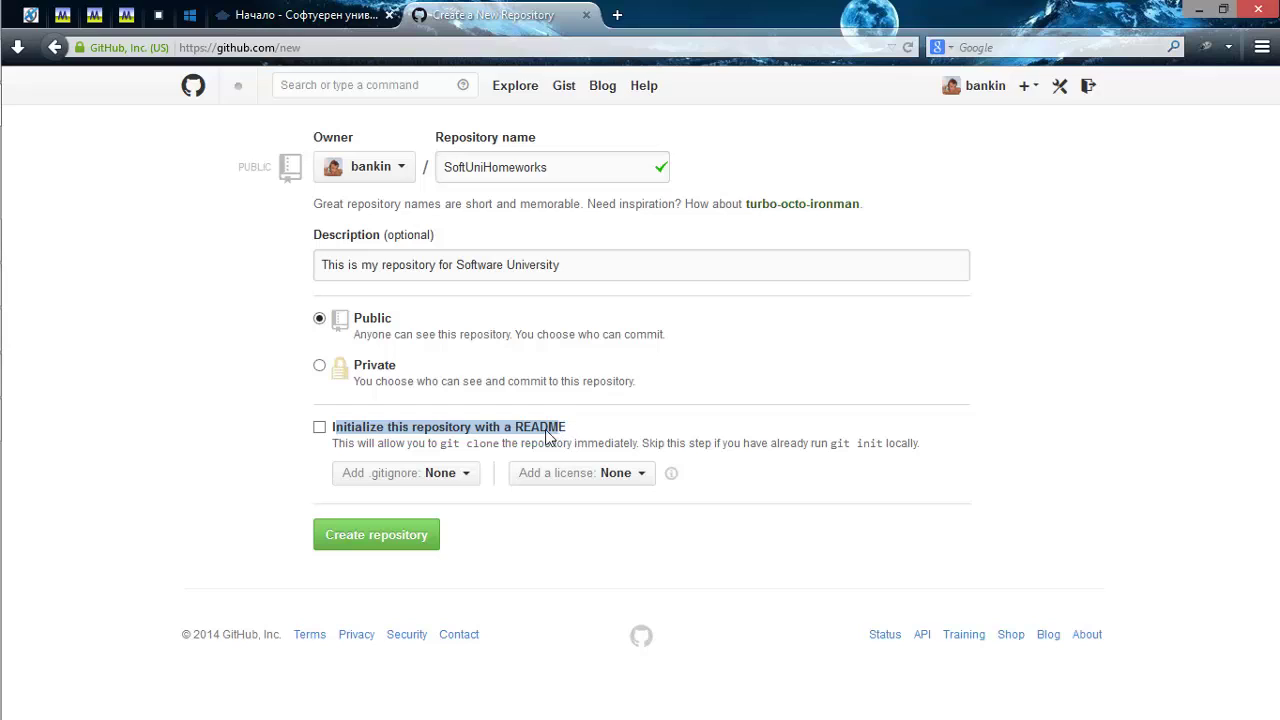
{"action": "left_click", "coordinate": [522, 428]}
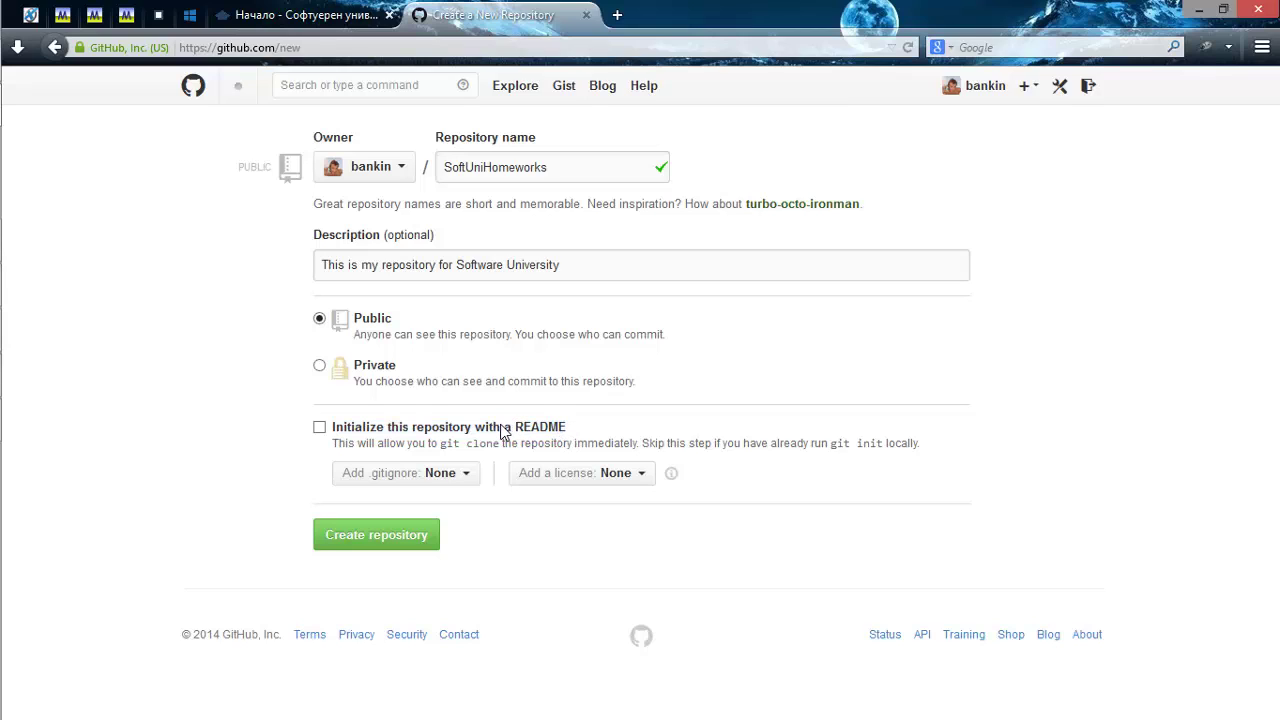
{"action": "double_click", "coordinate": [520, 430]}
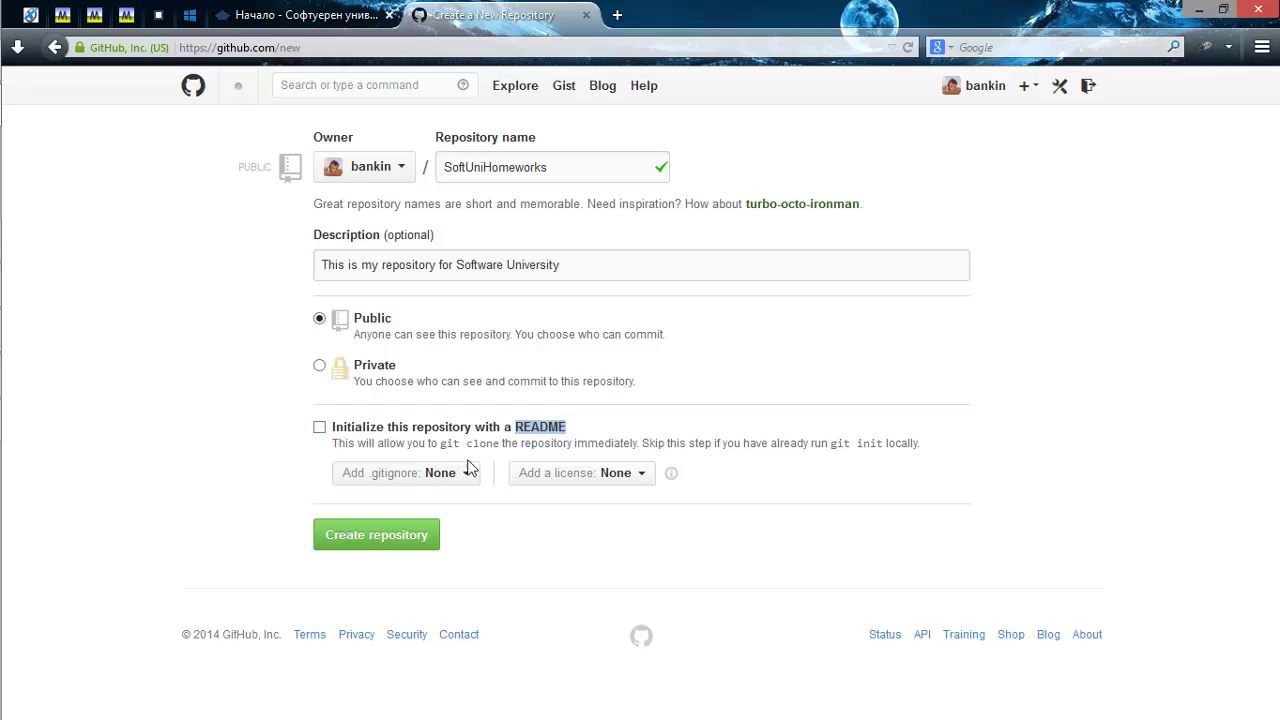
{"action": "left_click", "coordinate": [319, 427]}
{"action": "left_click", "coordinate": [319, 427]}
Examine the available .gitignore templates and the SoftUni repository's uncommitted changes in the GitHub desktop client, keeping .gitignore at None.
{"action": "left_click", "coordinate": [462, 473]}
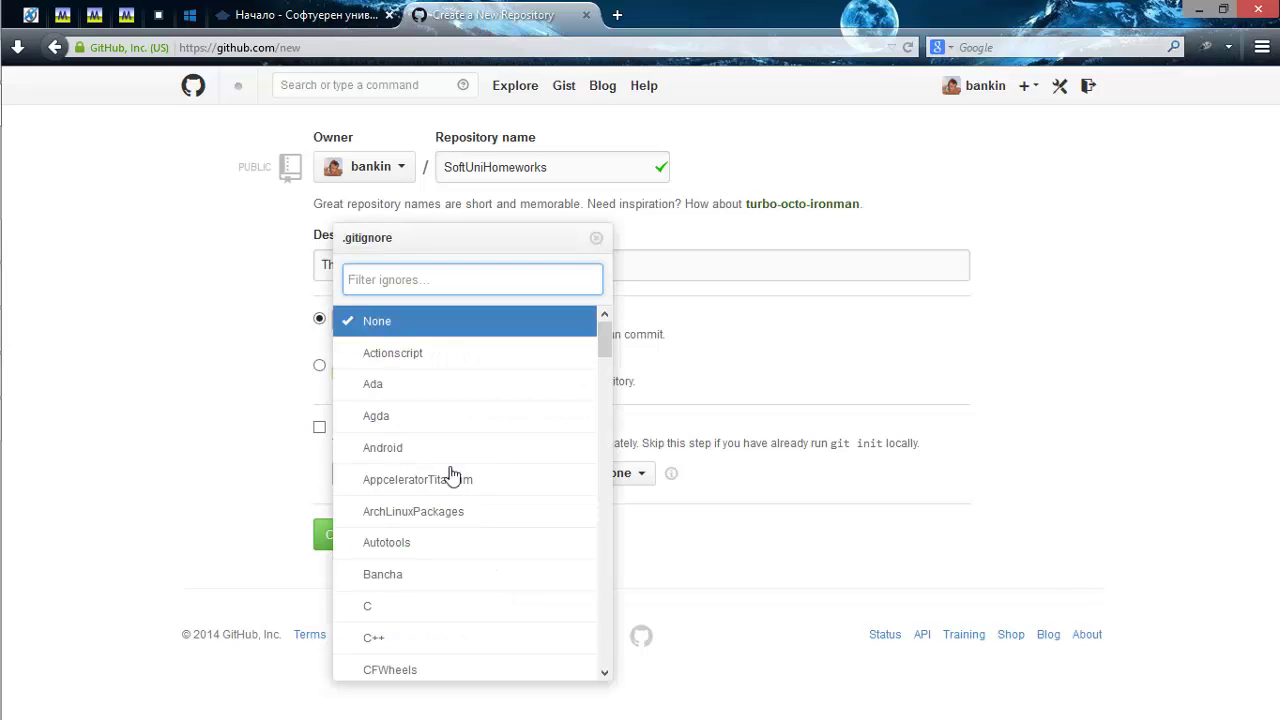
{"action": "left_click", "coordinate": [458, 452]}
{"action": "left_click", "coordinate": [216, 496]}
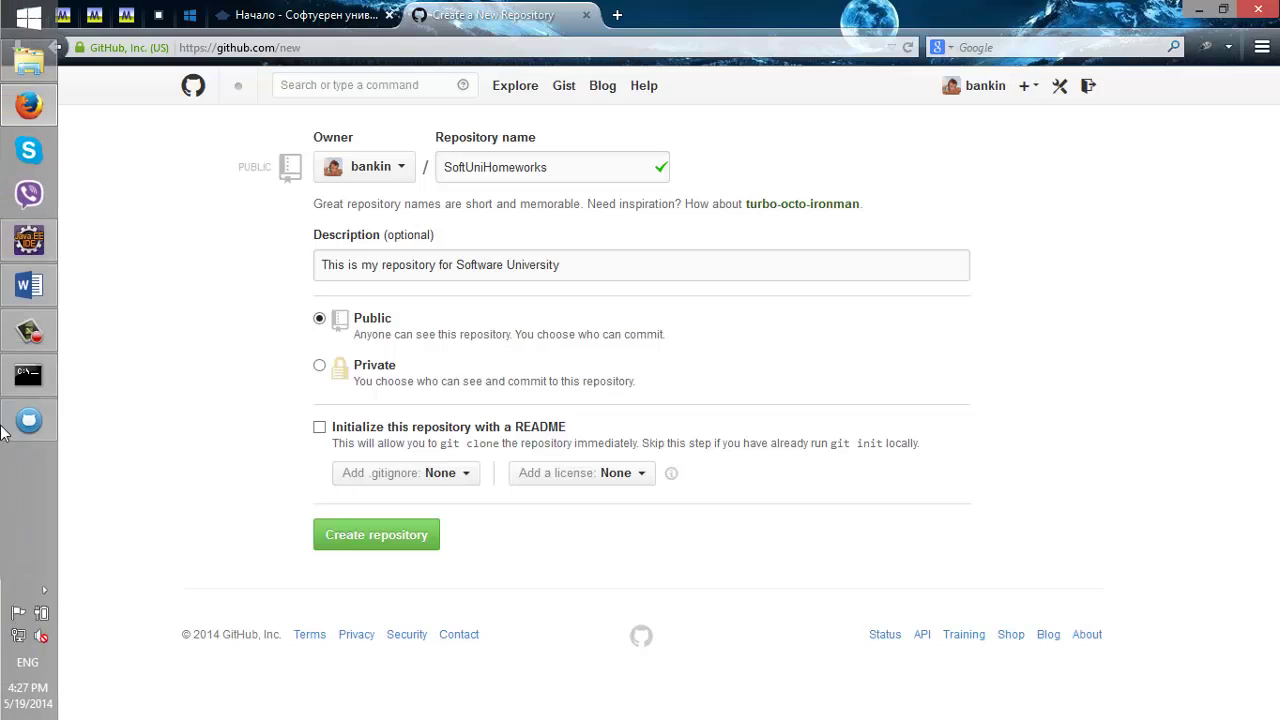
{"action": "left_click", "coordinate": [22, 420]}
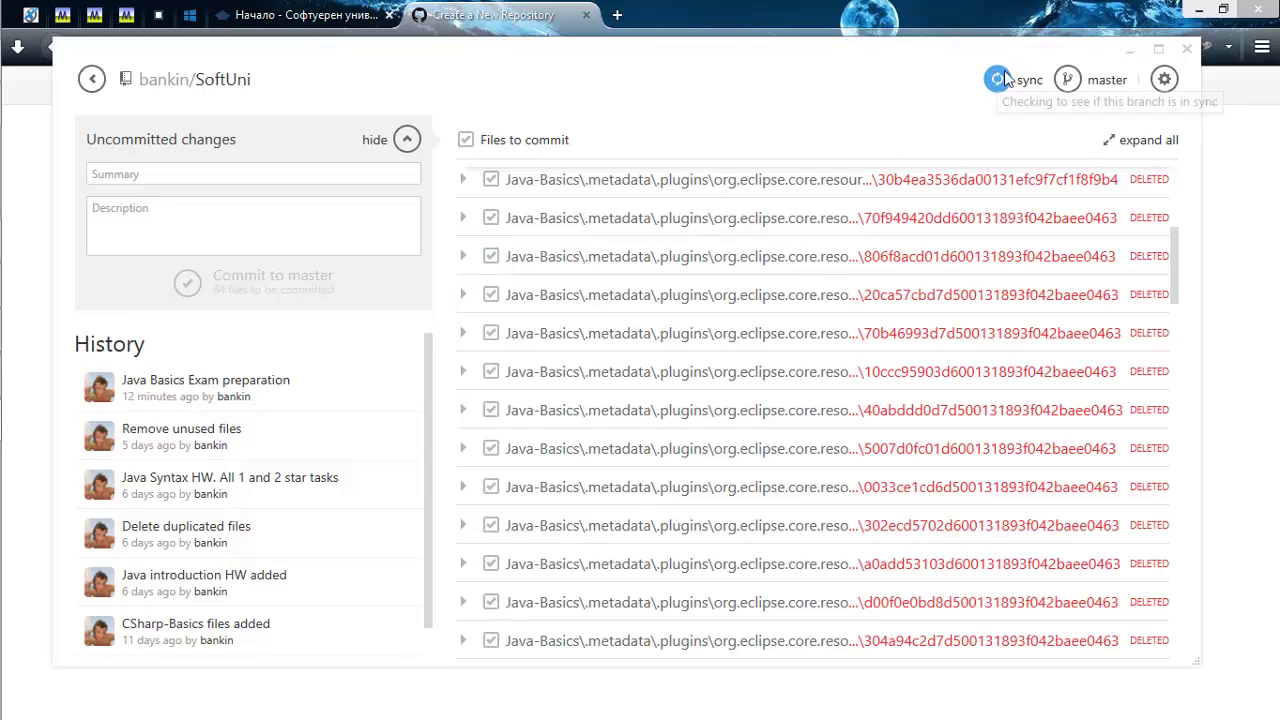
{"action": "left_click", "coordinate": [1128, 50]}
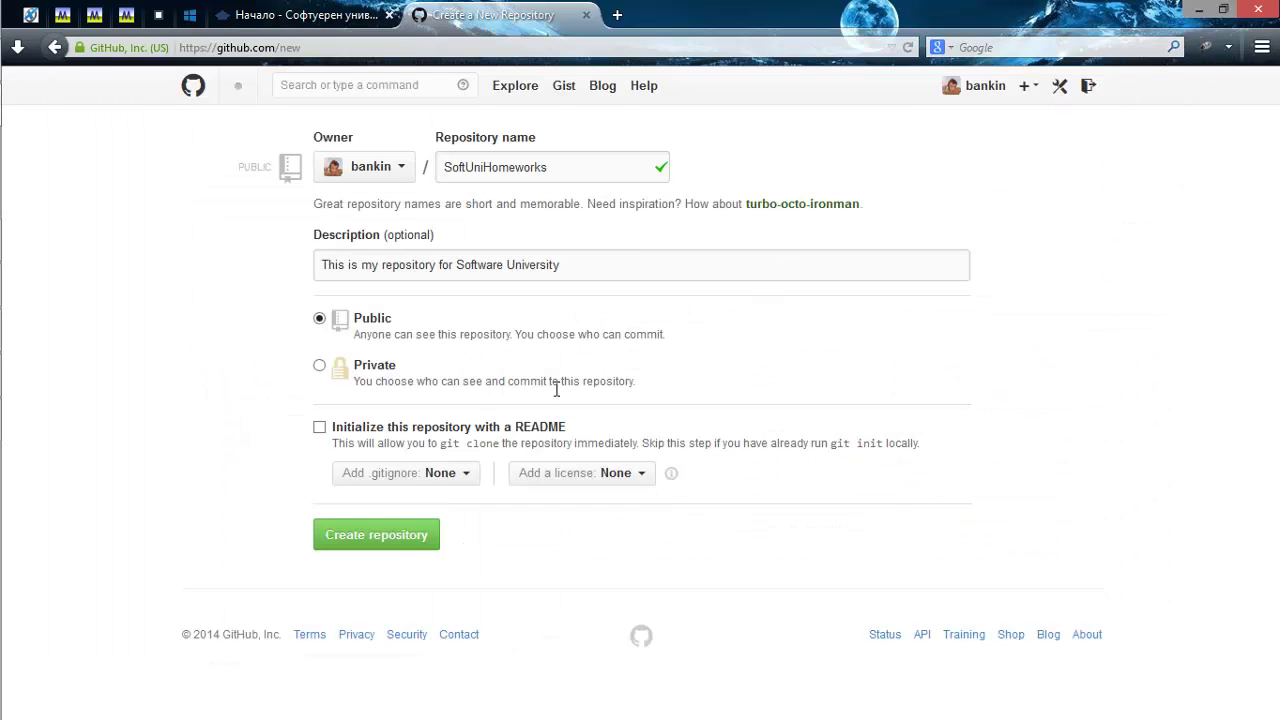
{"action": "left_click", "coordinate": [395, 478]}
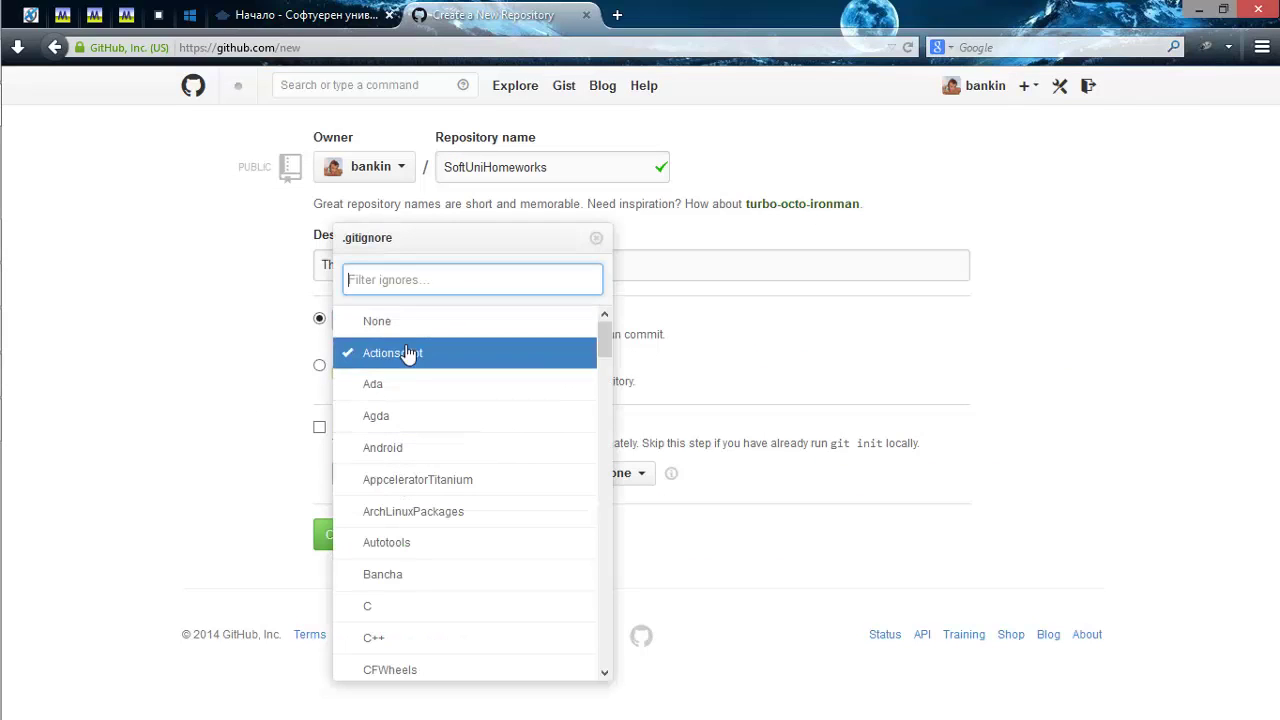
{"action": "left_click", "coordinate": [100, 454]}
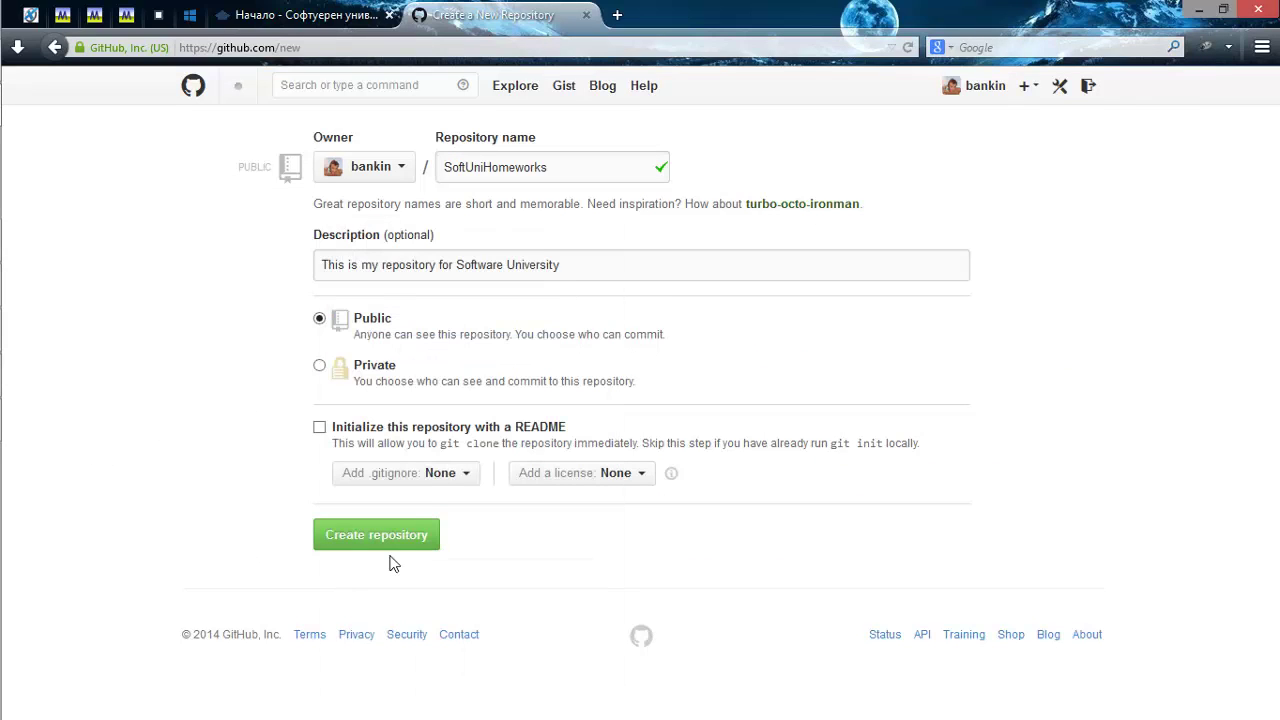
Look through the available licenses for the new repository, leaving the license at None.
{"action": "left_click", "coordinate": [582, 479]}
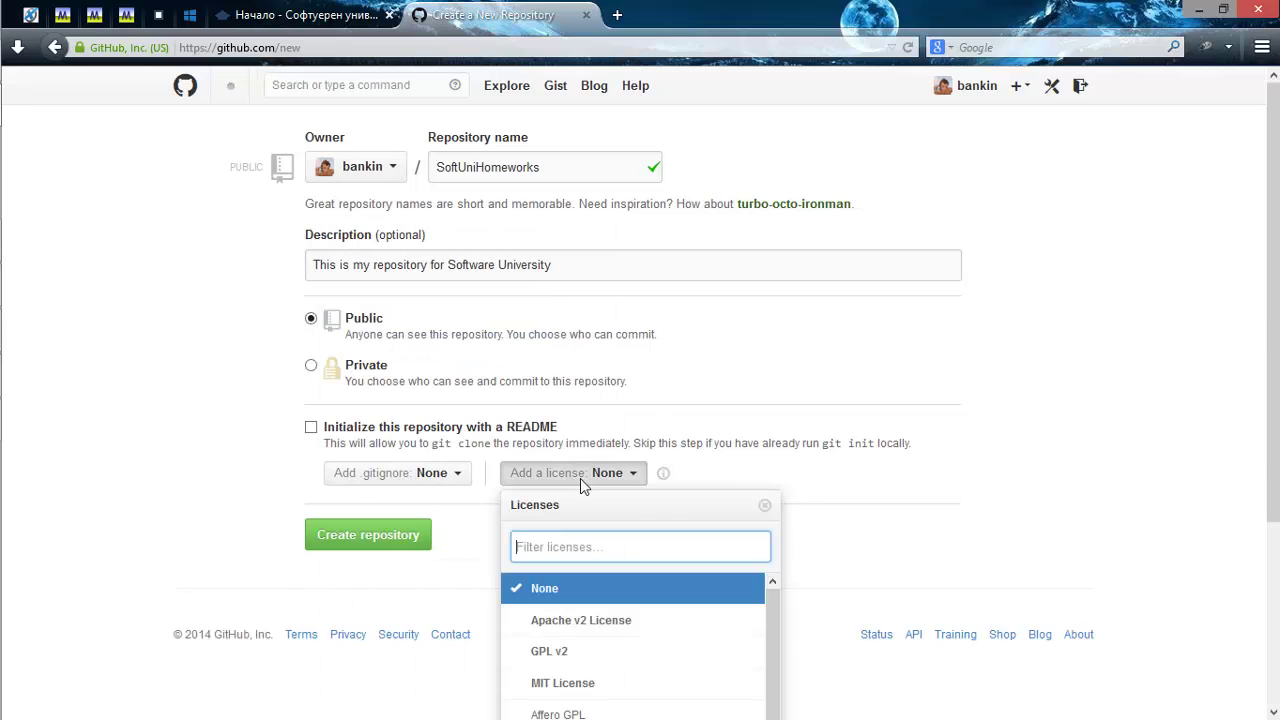
{"action": "scroll", "coordinate": [940, 503], "scroll_direction": "down", "scroll_amount": 3}
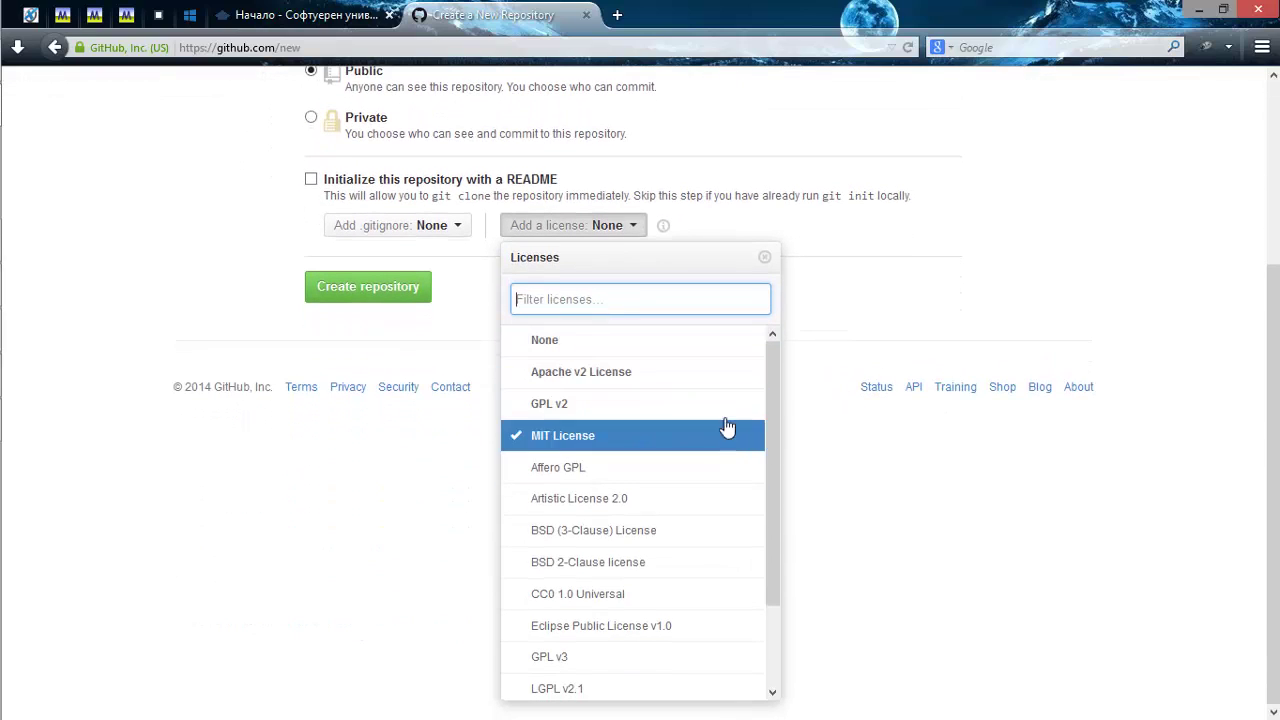
{"action": "left_click", "coordinate": [865, 314]}
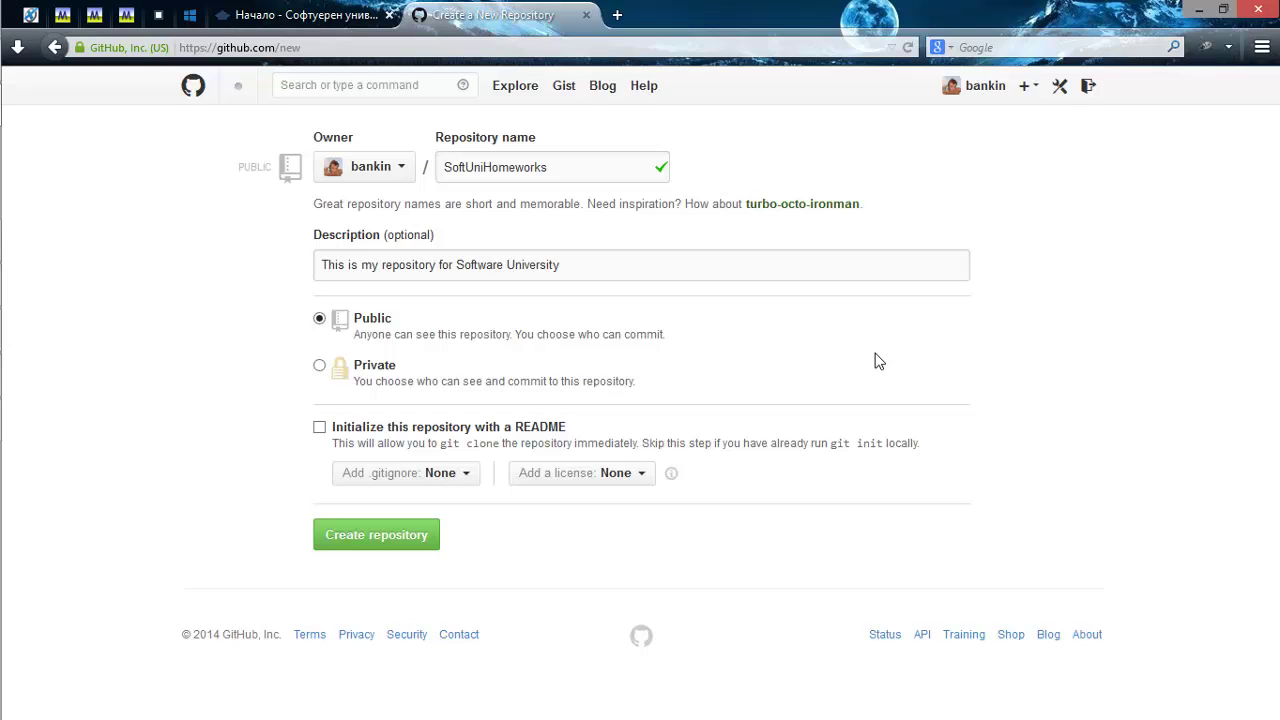
{"action": "left_click", "coordinate": [598, 481]}
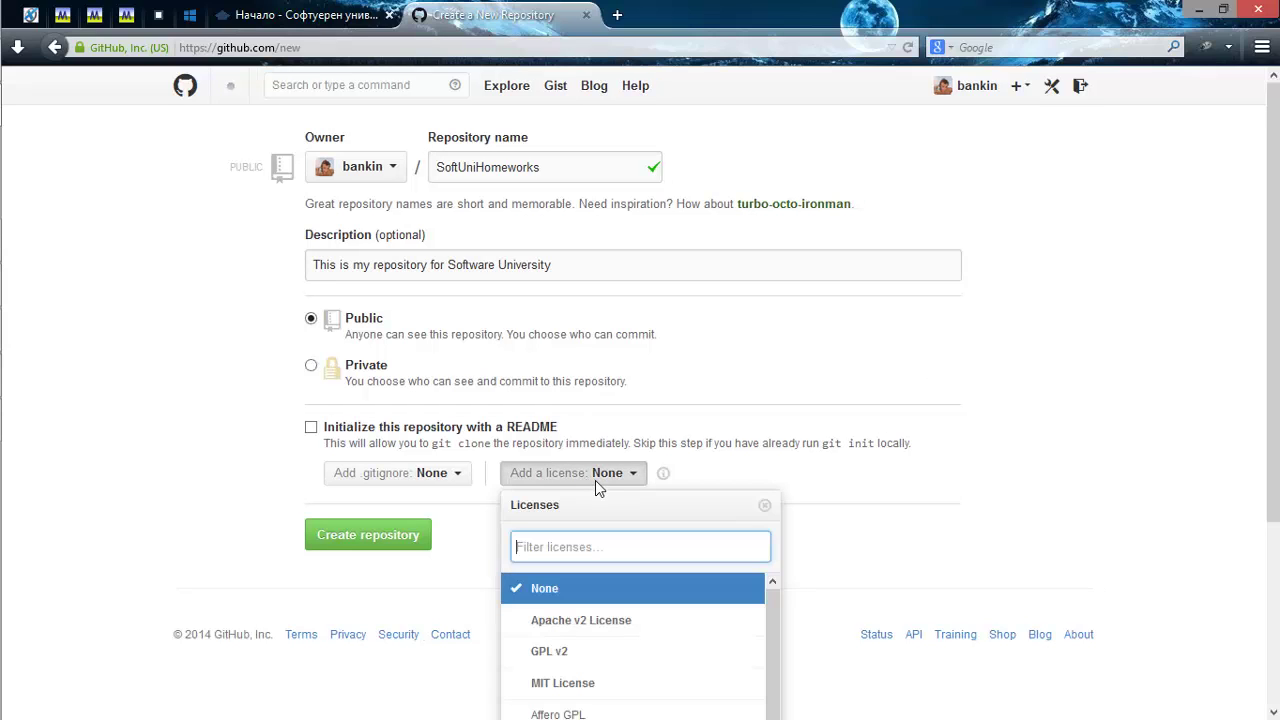
{"action": "left_click", "coordinate": [877, 555]}
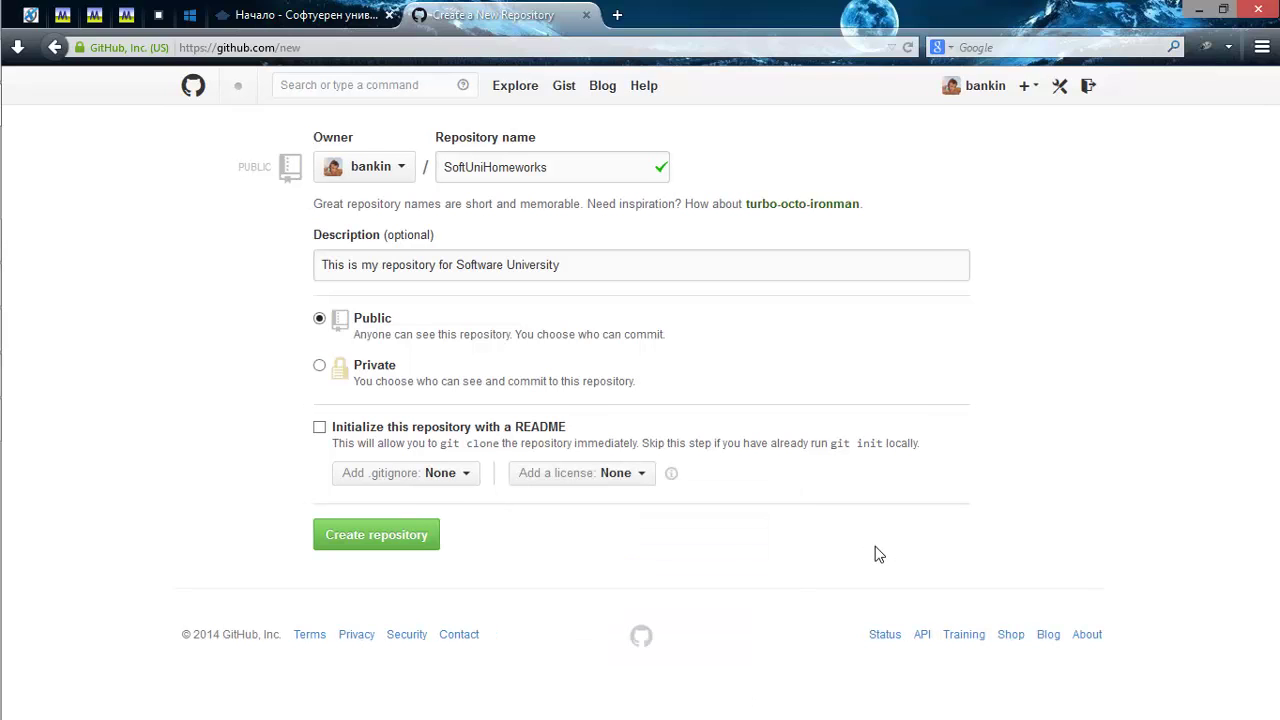
Create the SoftUniHomeworks repository and compare its HTTP and SSH clone addresses in the quick setup.
{"action": "left_click", "coordinate": [370, 536]}
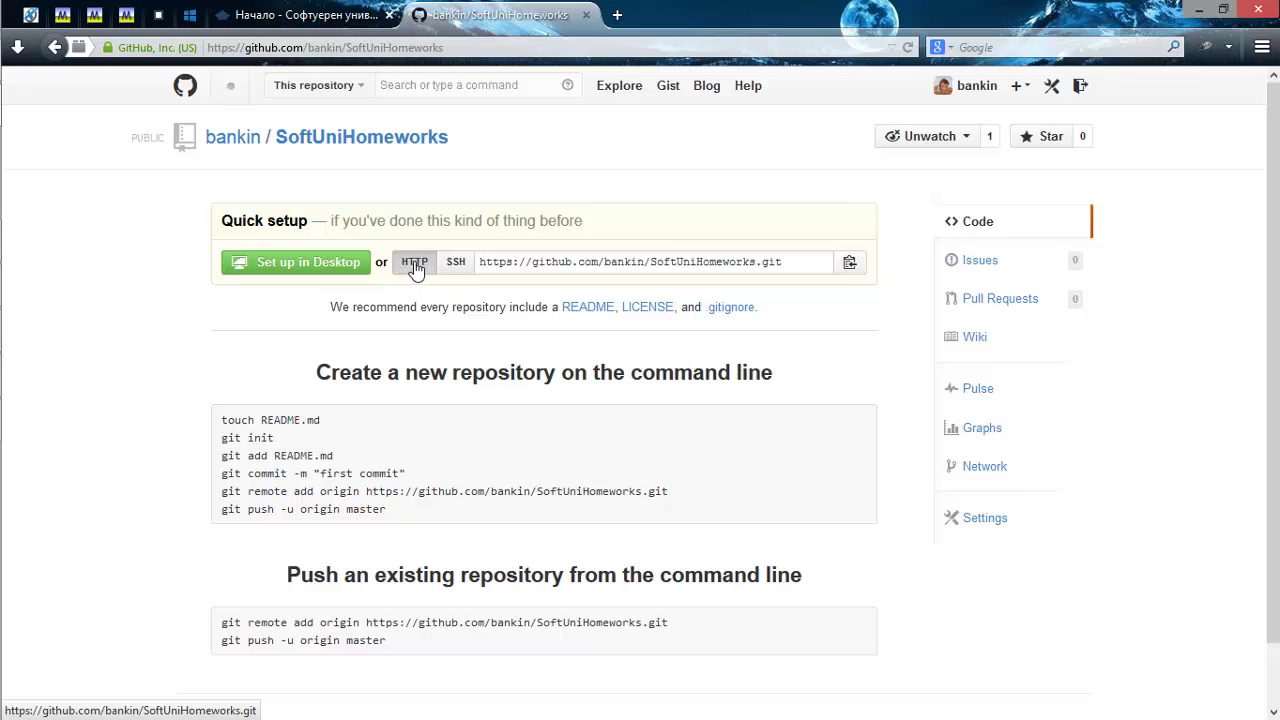
{"action": "left_click", "coordinate": [455, 262]}
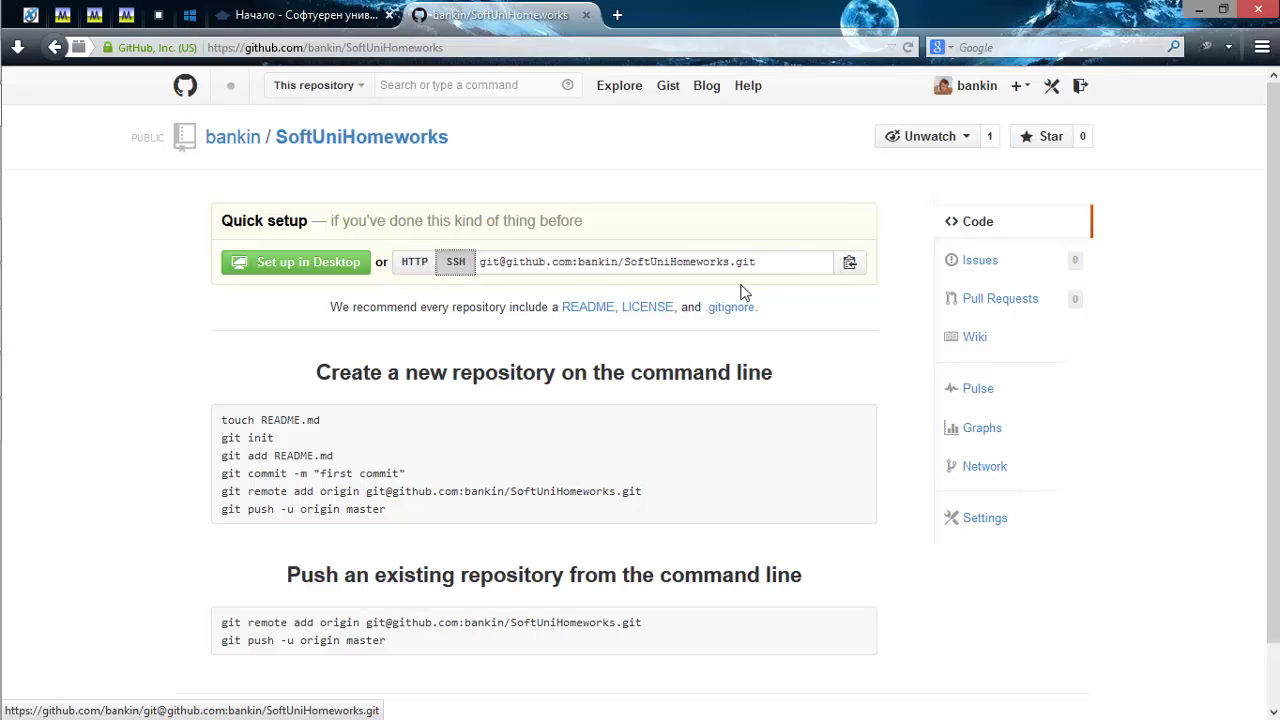
{"action": "left_click", "coordinate": [418, 264]}
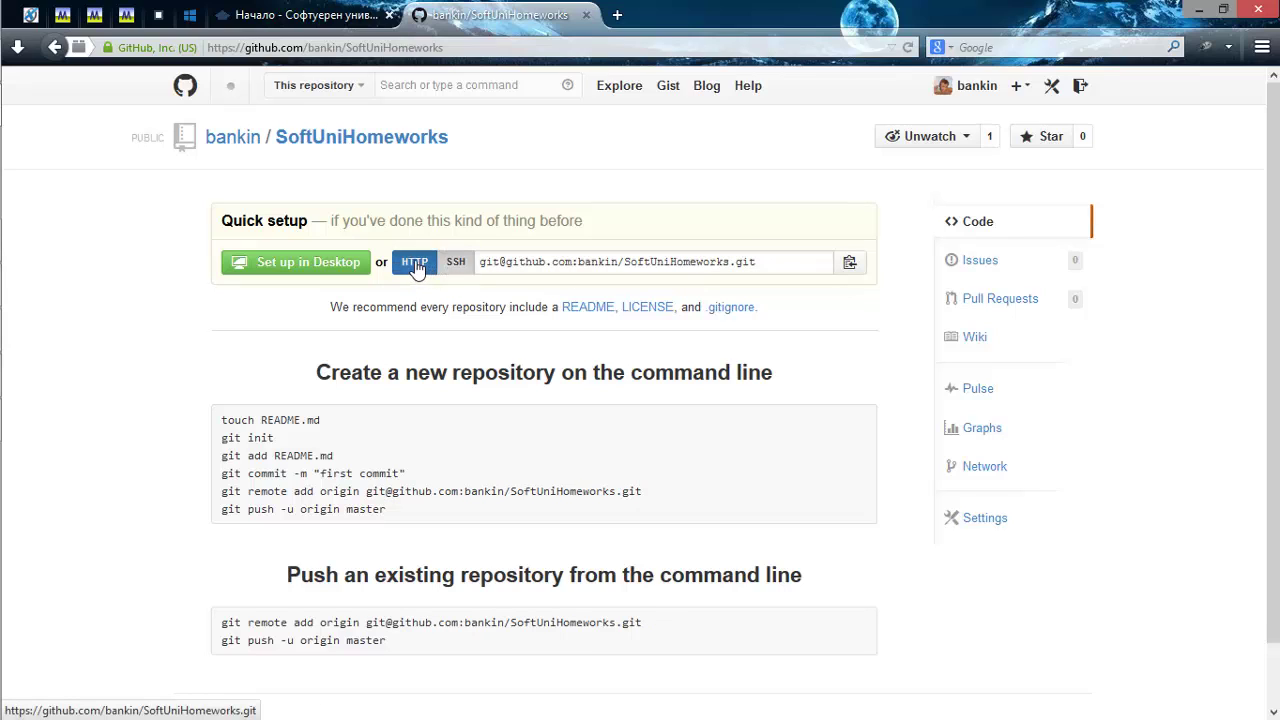
{"action": "left_click", "coordinate": [455, 264]}
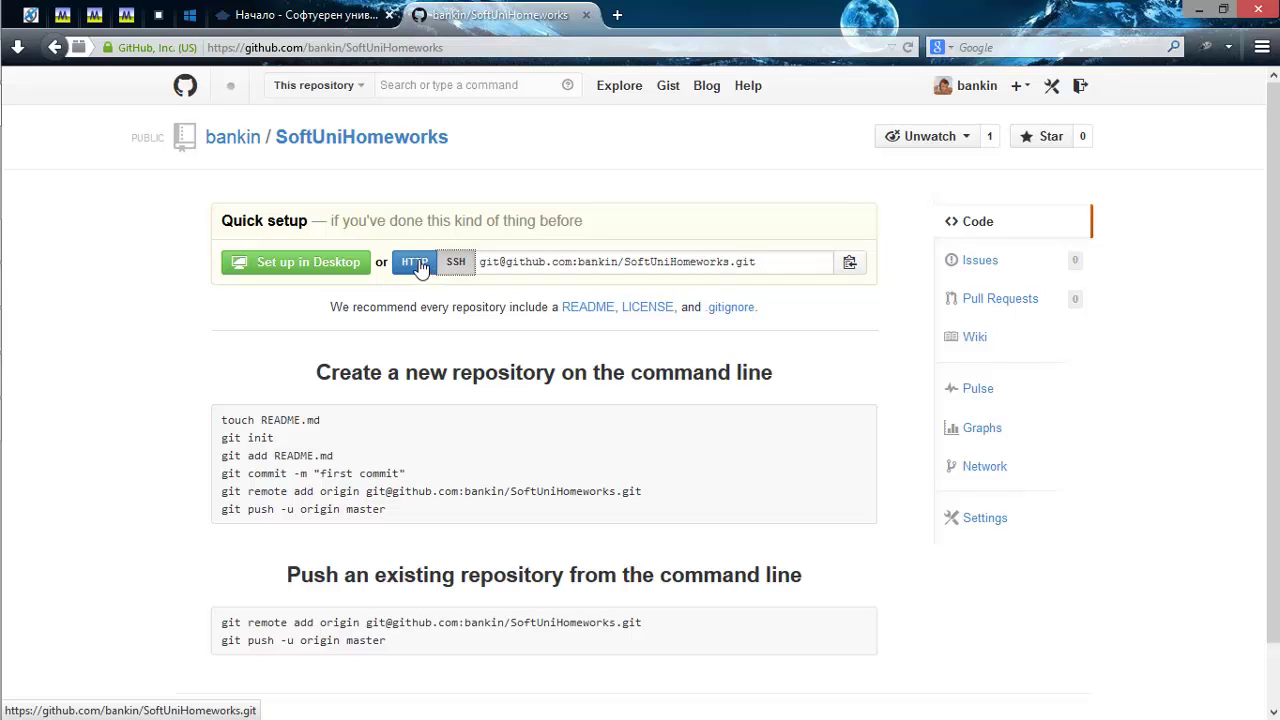
{"action": "left_click", "coordinate": [425, 266]}
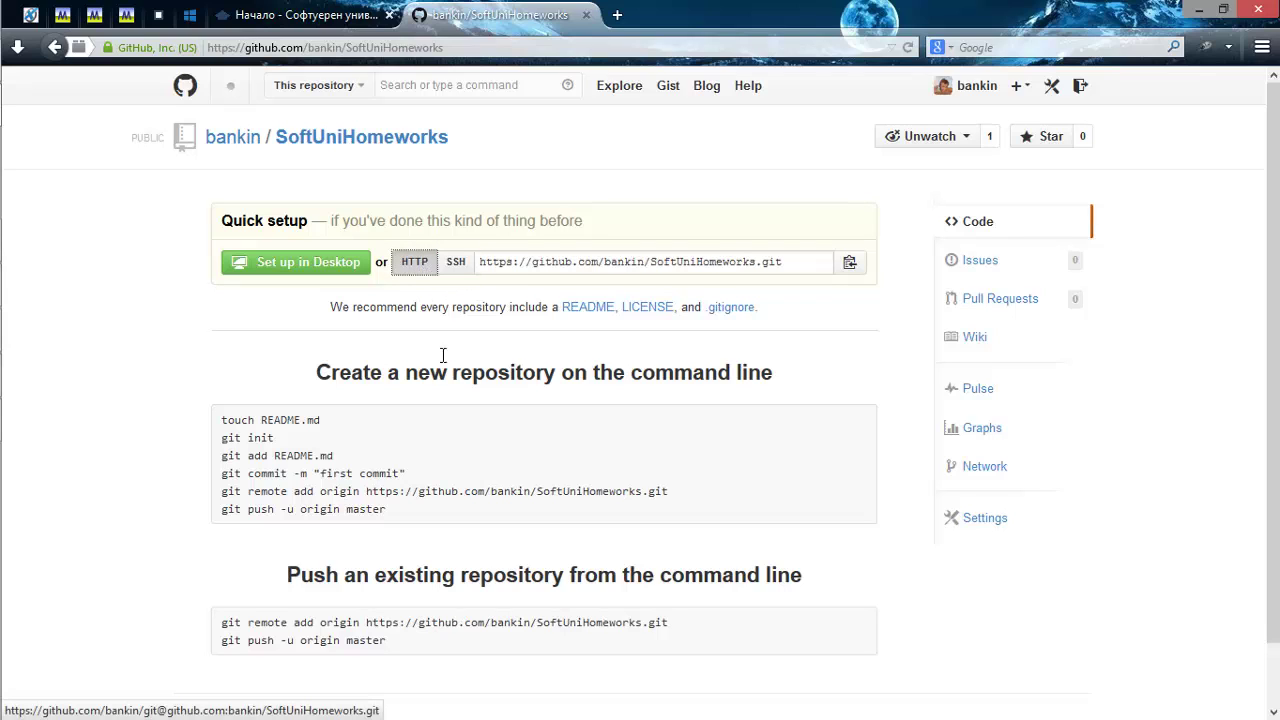
{"action": "left_click", "coordinate": [458, 264]}
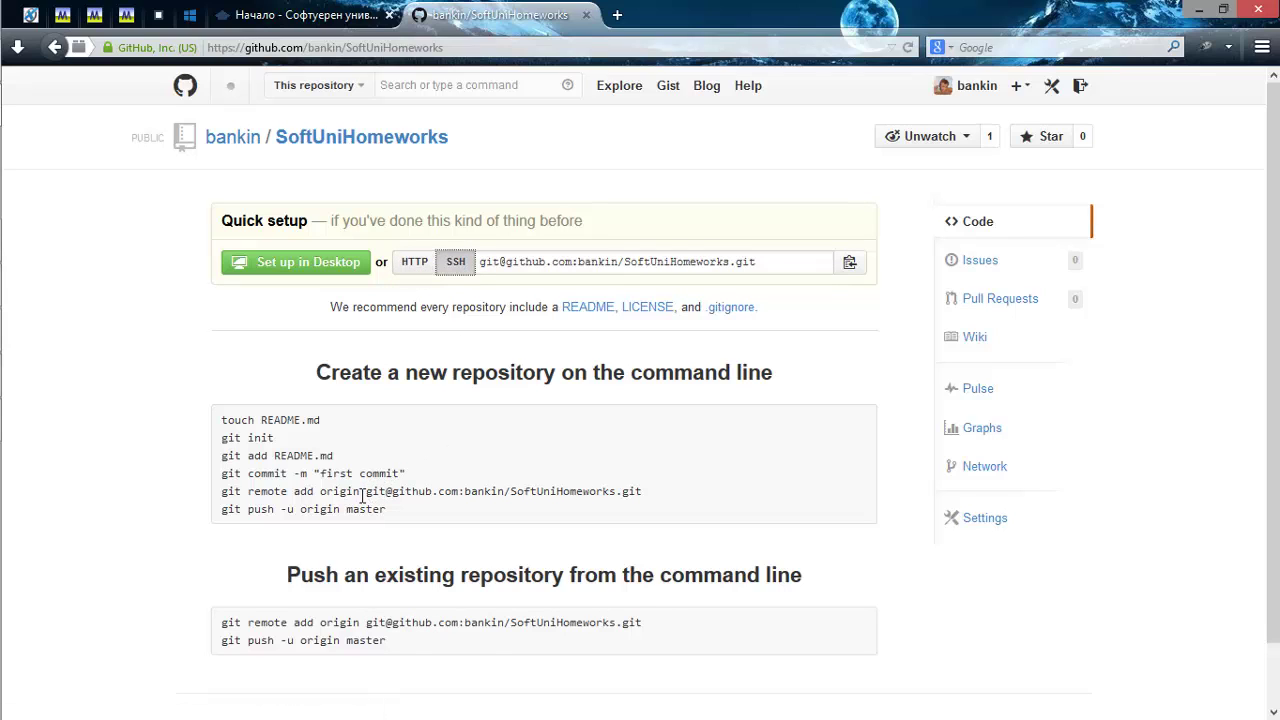
Compare the SSH and HTTP forms of the remote address in the git remote add origin command, leaving HTTP selected.
{"action": "mouse_move", "coordinate": [366, 491]}
{"action": "left_mouse_down"}
{"action": "mouse_move", "coordinate": [221, 491]}
{"action": "mouse_move", "coordinate": [650, 495]}
{"action": "left_mouse_up"}
{"action": "left_click", "coordinate": [415, 264]}
{"action": "left_click_drag", "start_coordinate": [366, 491], "coordinate": [683, 503]}
{"action": "left_click", "coordinate": [694, 500]}
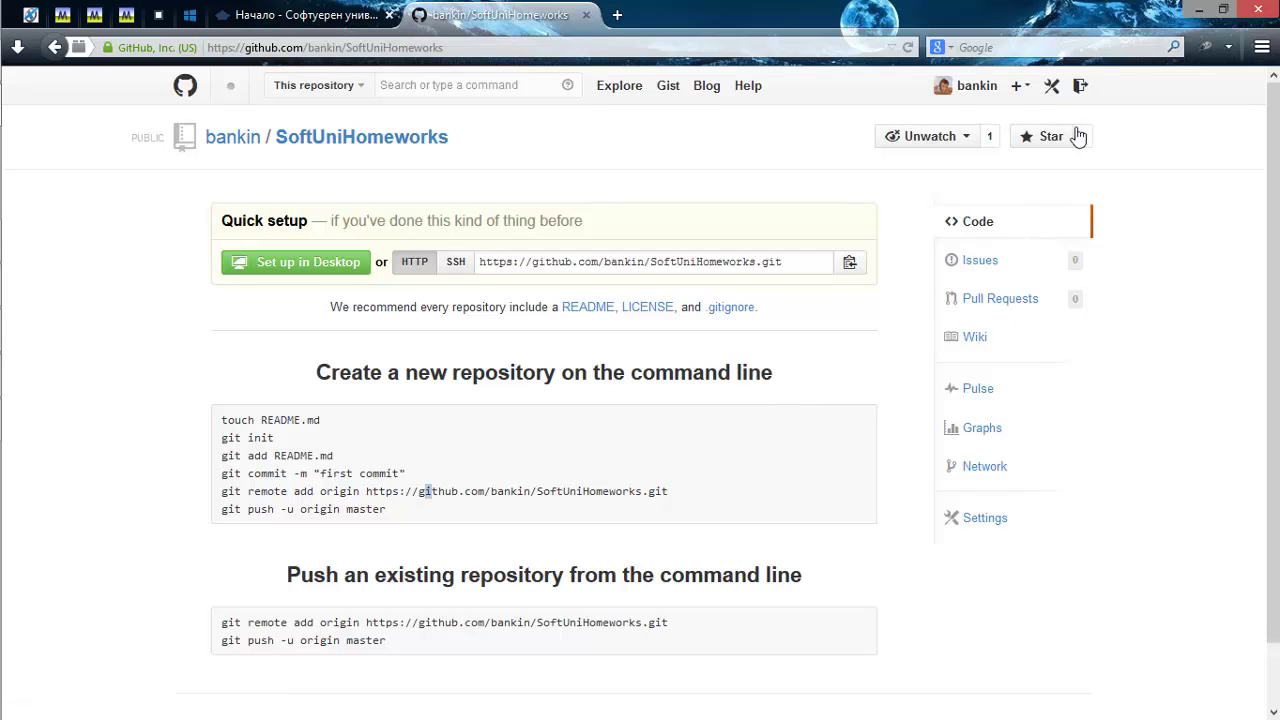
Open the SSH keys page of the account settings and examine the two GitHub for Windows keys.
{"action": "left_click", "coordinate": [1056, 88]}
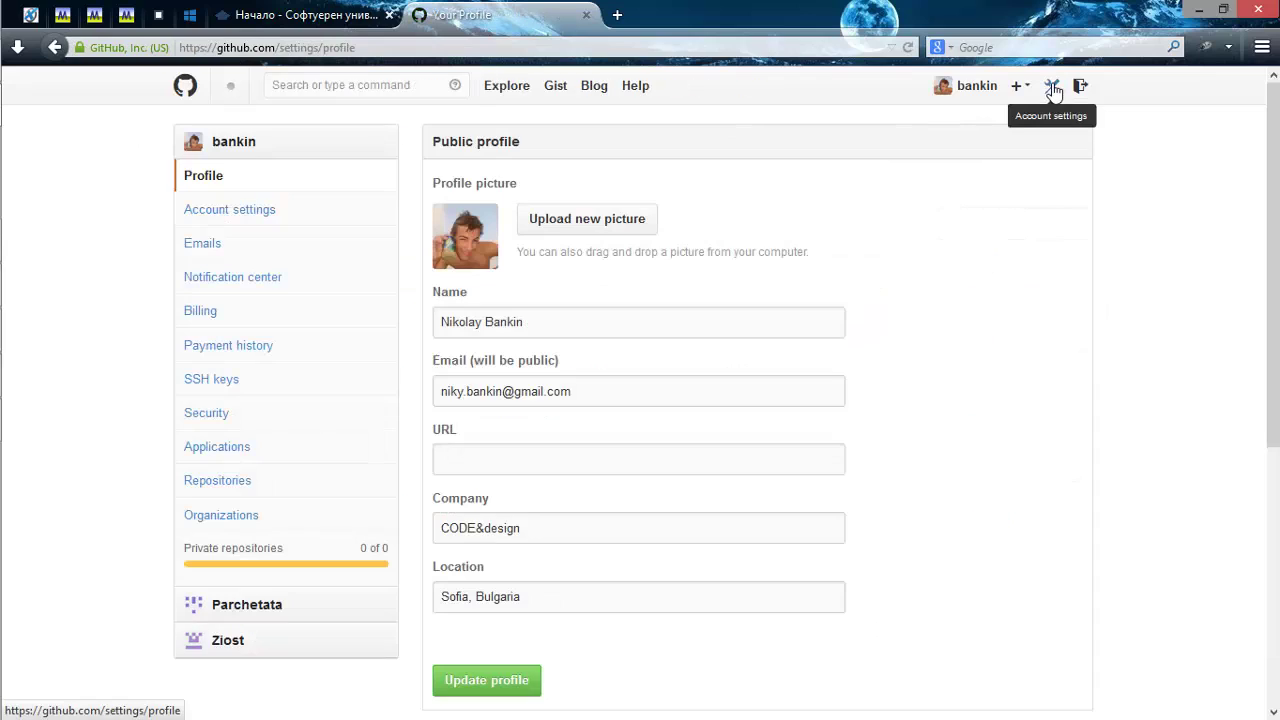
{"action": "left_click", "coordinate": [213, 384]}
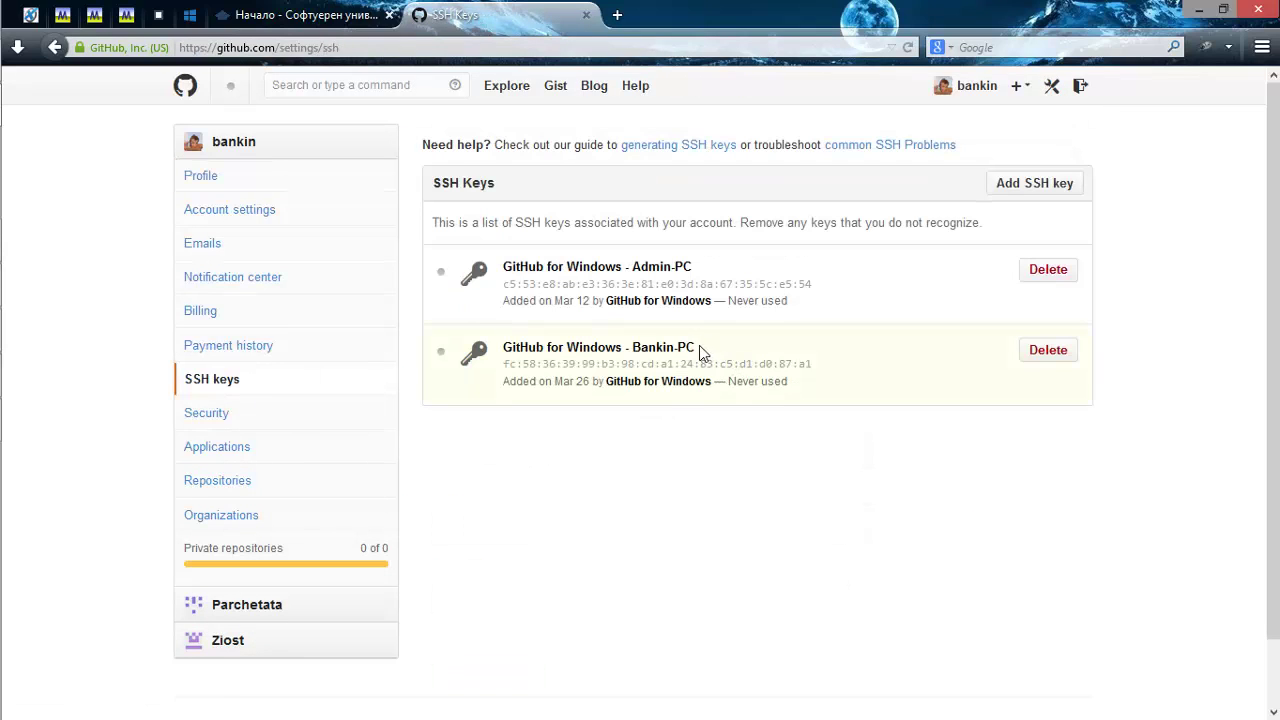
{"action": "left_click_drag", "start_coordinate": [504, 266], "coordinate": [807, 300]}
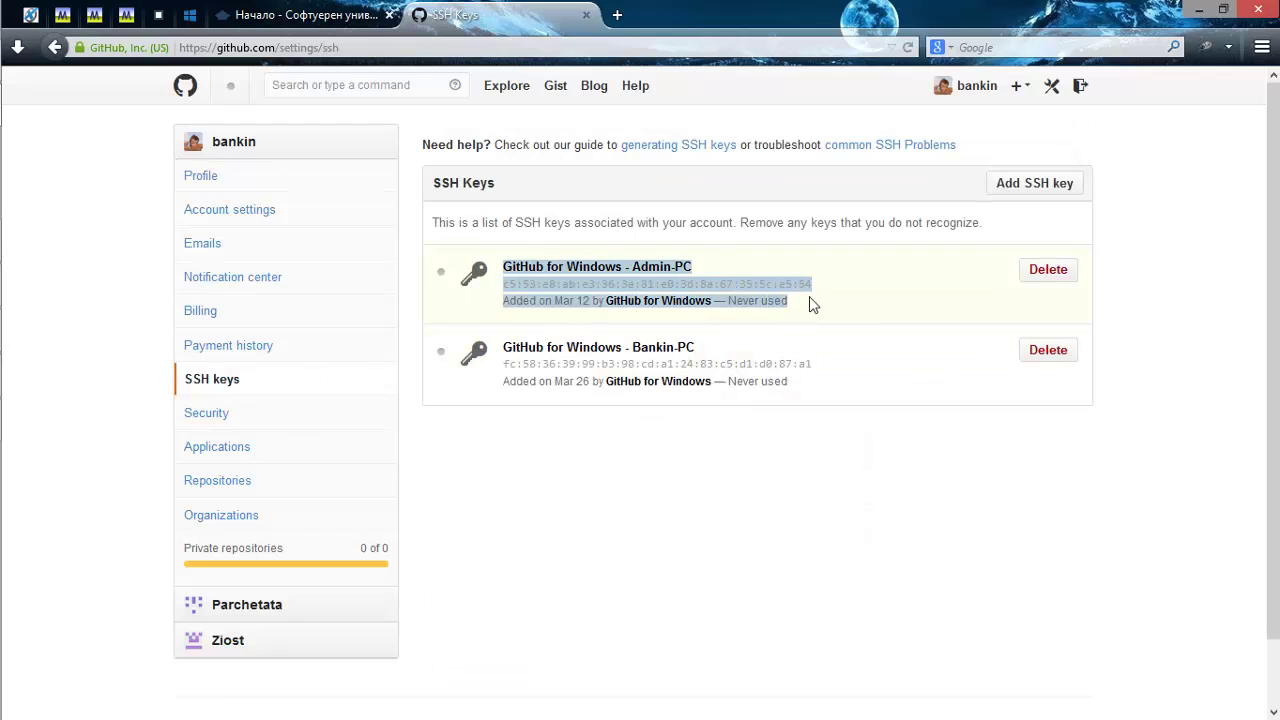
{"action": "left_click", "coordinate": [810, 378]}
{"action": "left_click_drag", "start_coordinate": [504, 347], "coordinate": [840, 383]}
{"action": "left_click", "coordinate": [827, 371]}
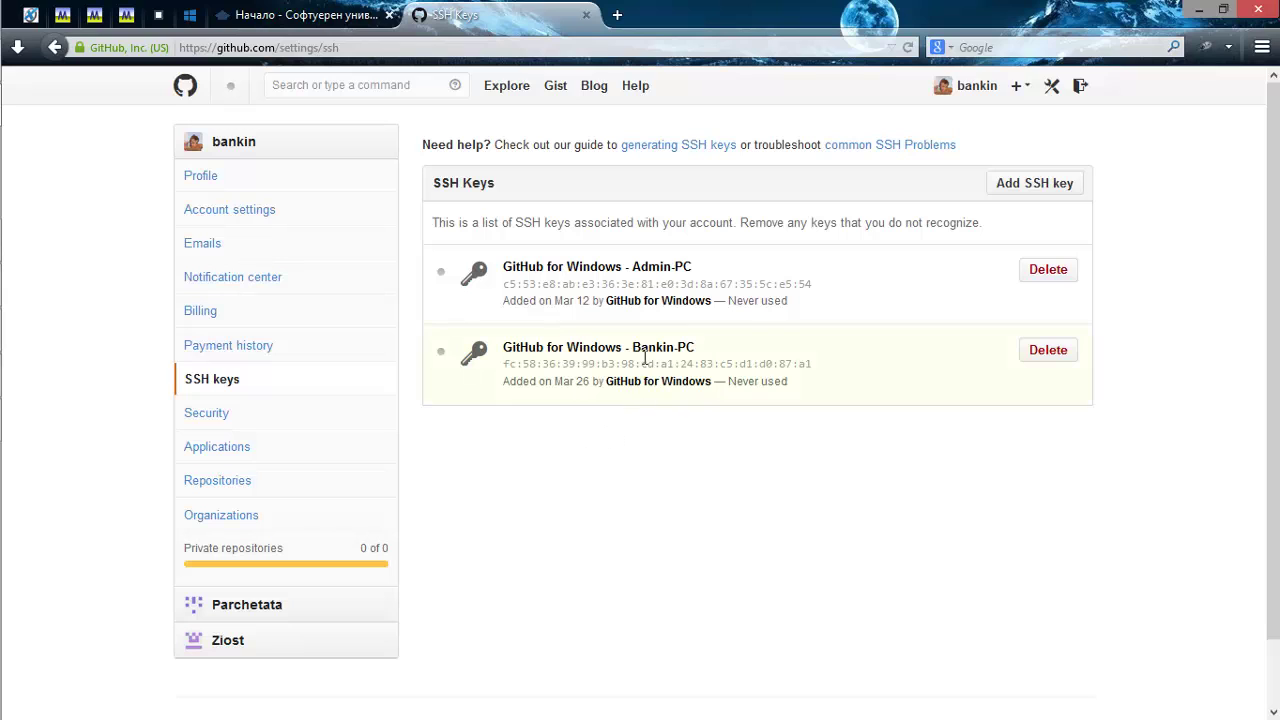
Search the web for "add ssh key linux" in a new tab and open DigitalOcean's How To Set Up SSH Keys article.
{"action": "left_click", "coordinate": [617, 15]}
{"action": "type", "text": "add ssh key linux"}
{"action": "key", "text": "Return"}
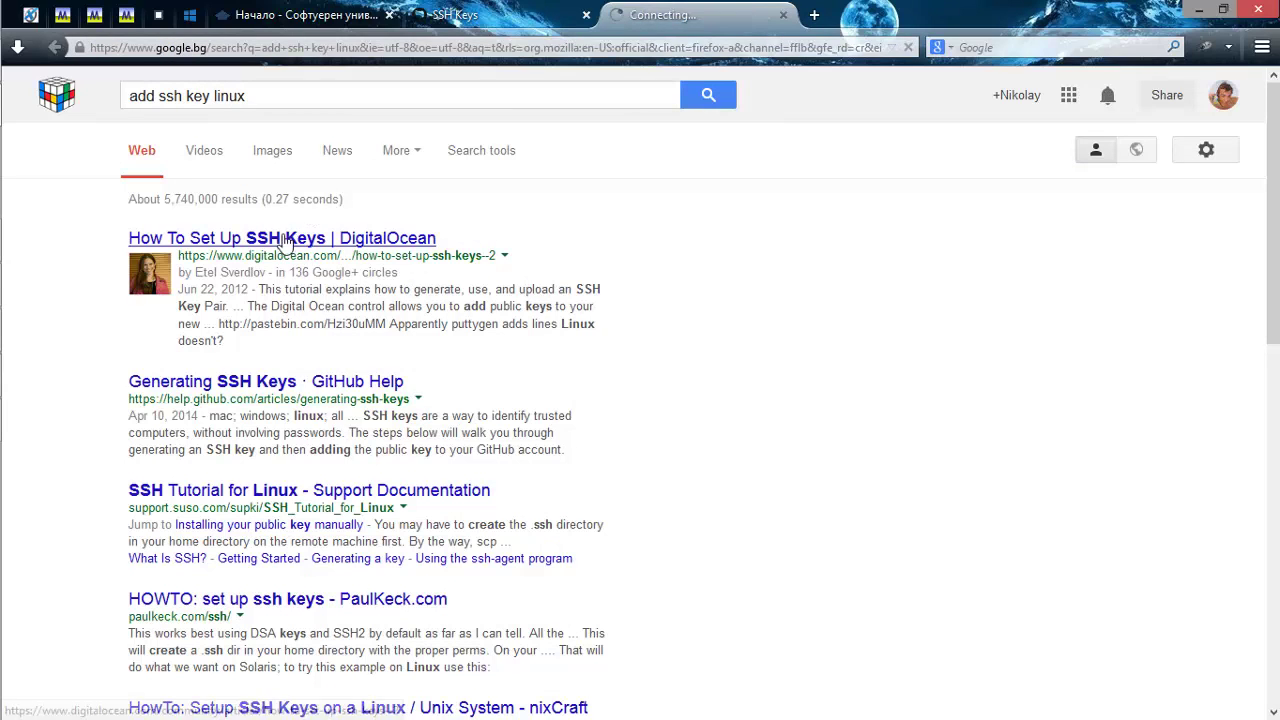
{"action": "right_click", "coordinate": [286, 243]}
{"action": "left_click", "coordinate": [320, 254]}
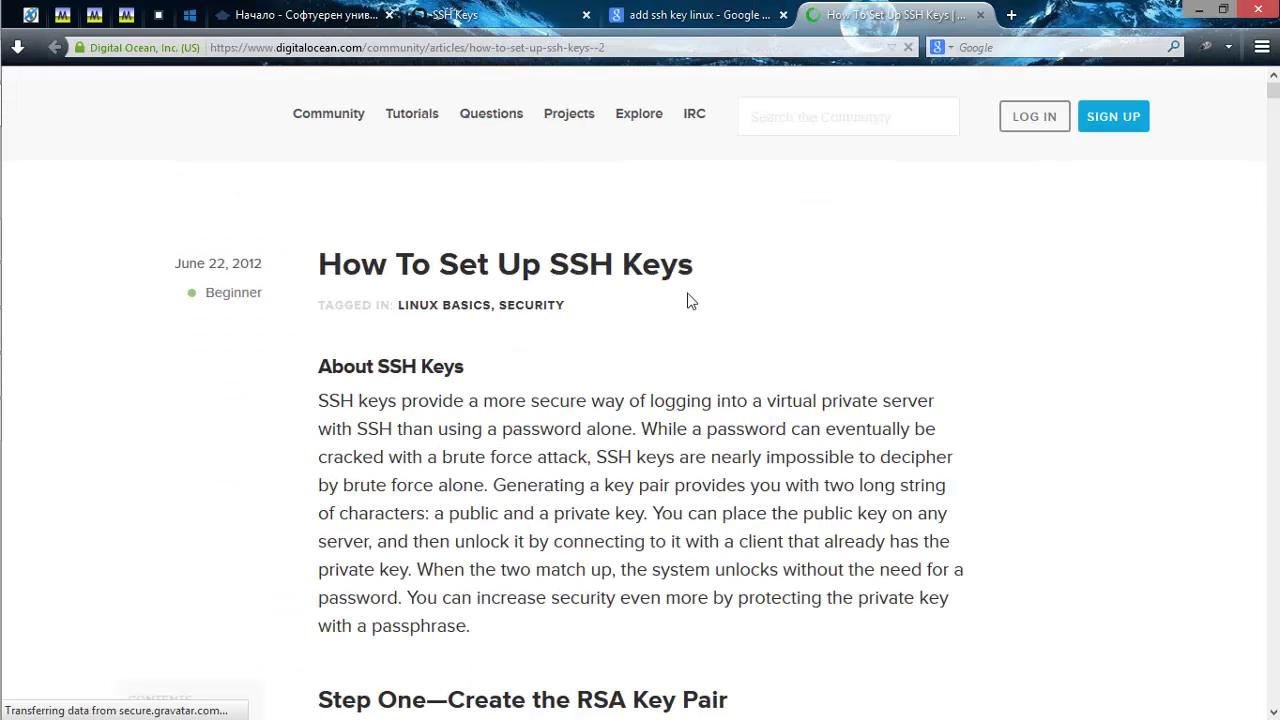
Skim the DigitalOcean guide's steps for generating and copying SSH keys, and close the article.
{"action": "scroll", "coordinate": [669, 314], "scroll_direction": "down", "scroll_amount": 5}
{"action": "scroll", "coordinate": [672, 316], "scroll_direction": "down", "scroll_amount": 3}
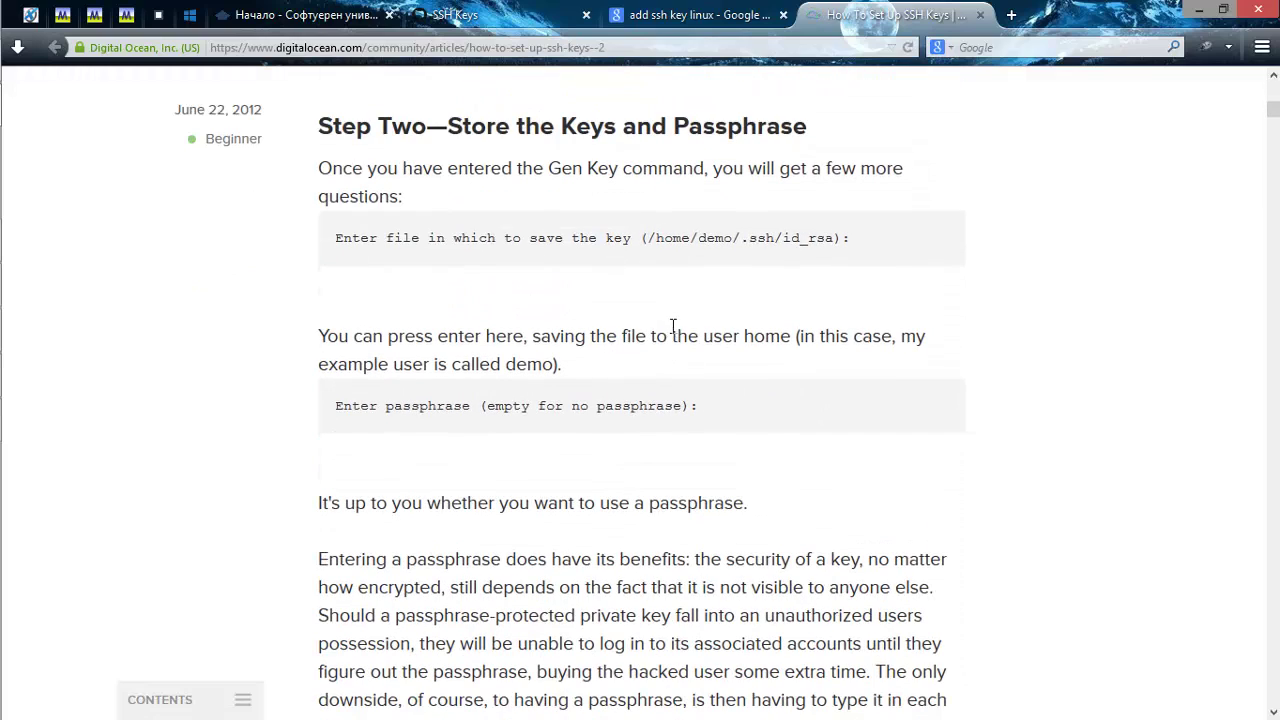
{"action": "scroll", "coordinate": [674, 330], "scroll_direction": "down", "scroll_amount": 3}
{"action": "scroll", "coordinate": [683, 336], "scroll_direction": "down", "scroll_amount": 3}
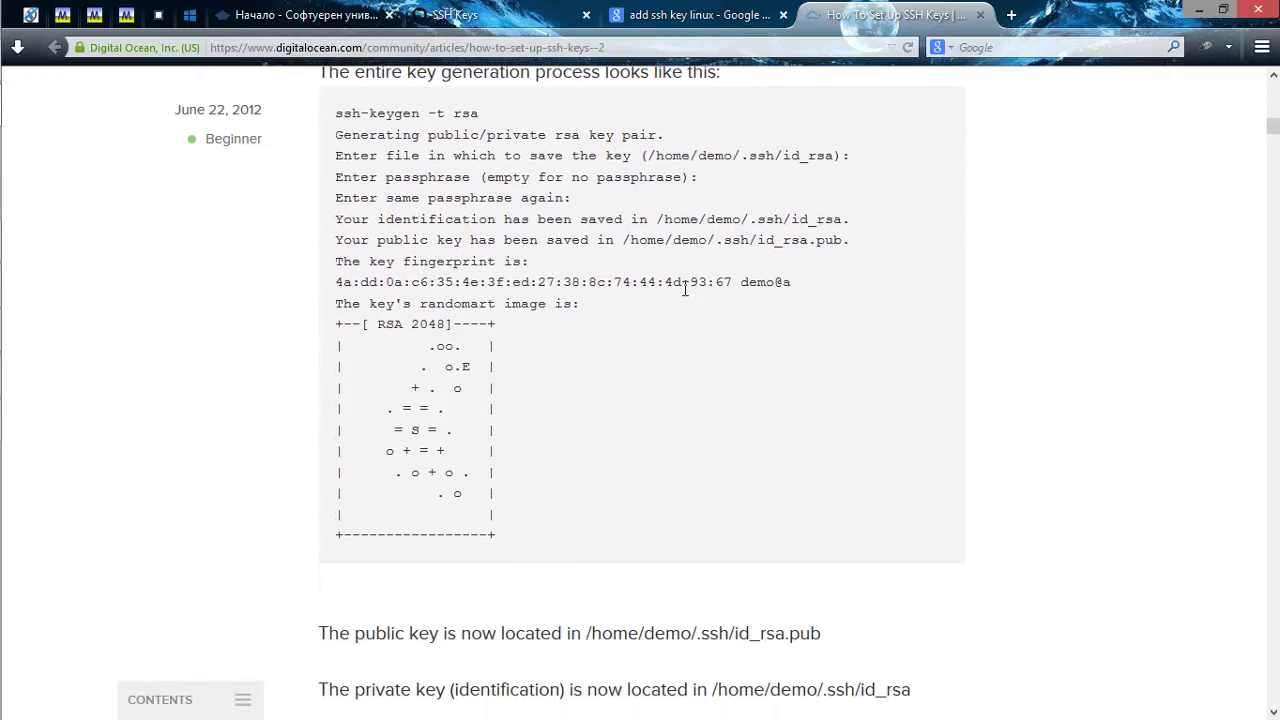
{"action": "scroll", "coordinate": [677, 313], "scroll_direction": "down", "scroll_amount": 4}
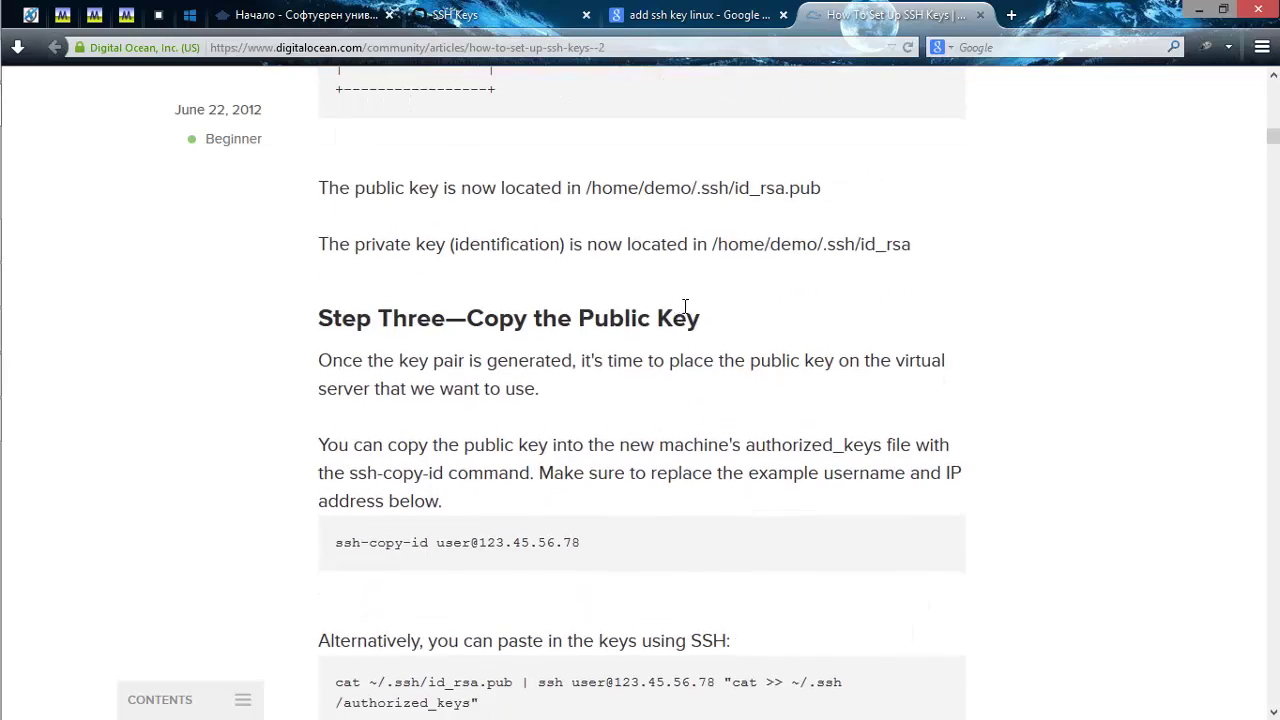
{"action": "scroll", "coordinate": [684, 306], "scroll_direction": "down", "scroll_amount": 5}
{"action": "scroll", "coordinate": [685, 314], "scroll_direction": "down", "scroll_amount": 10}
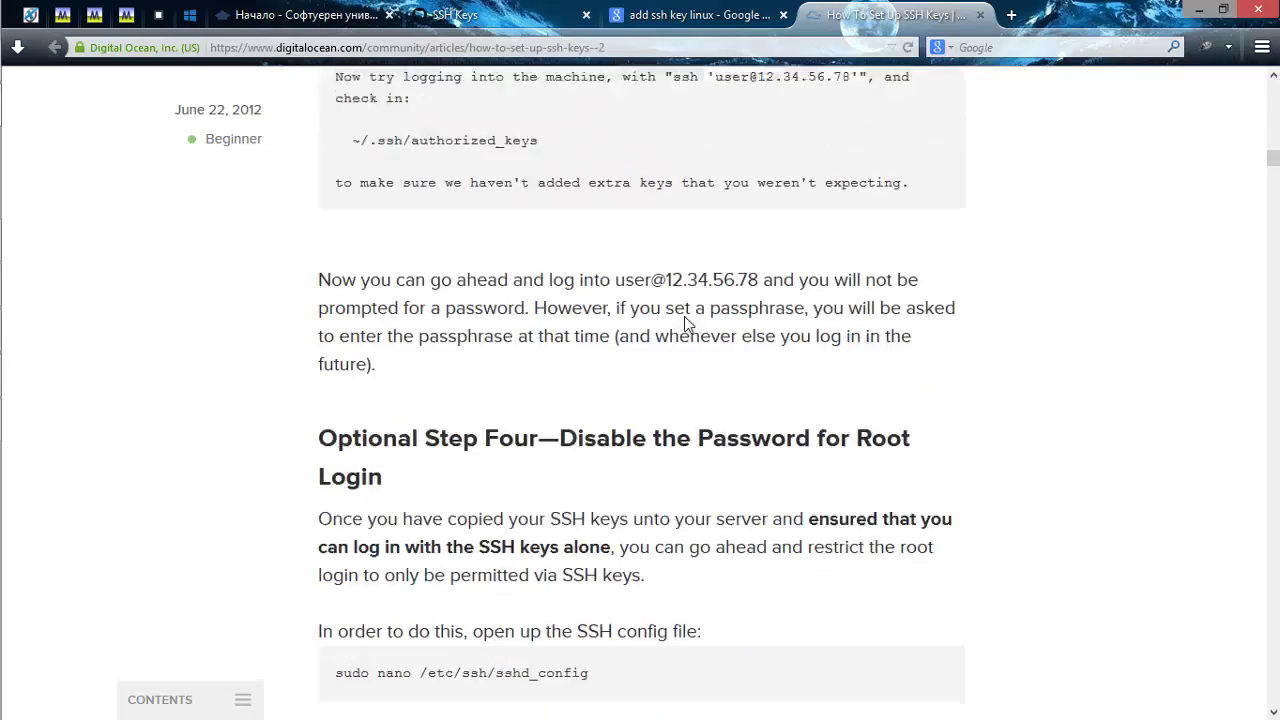
{"action": "scroll", "coordinate": [748, 260], "scroll_direction": "up", "scroll_amount": 11}
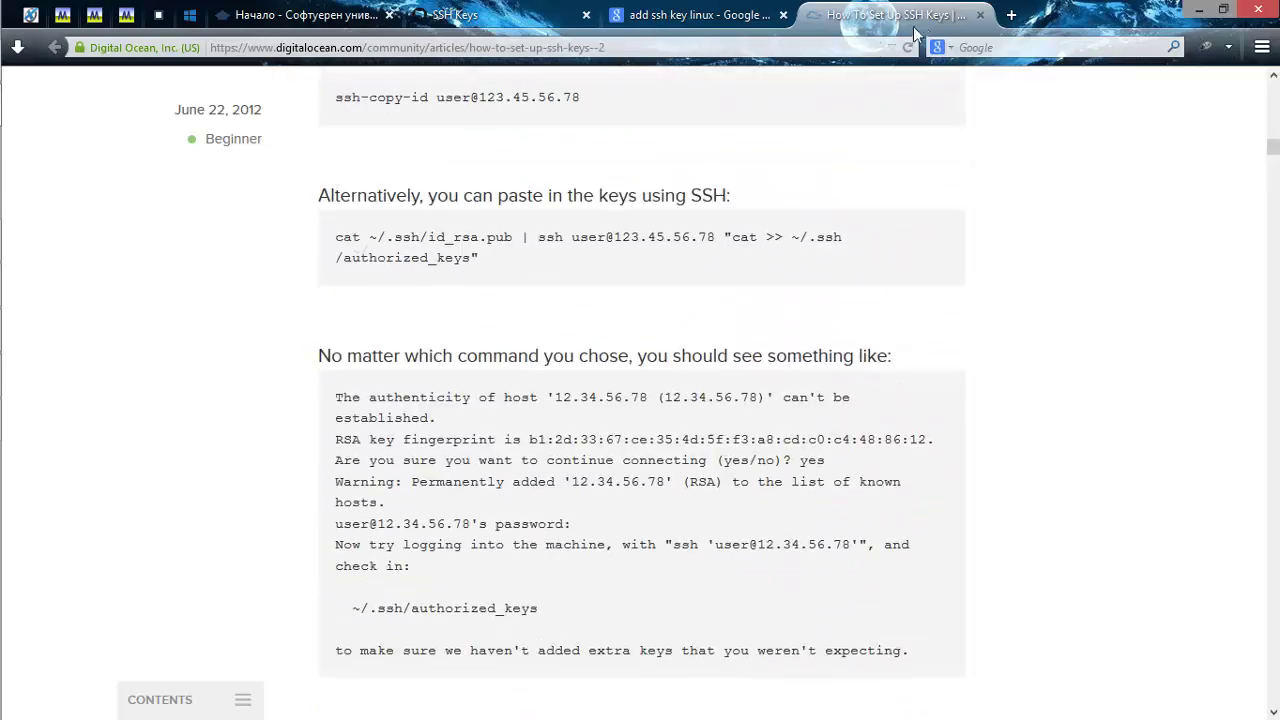
{"action": "left_click", "coordinate": [980, 15]}
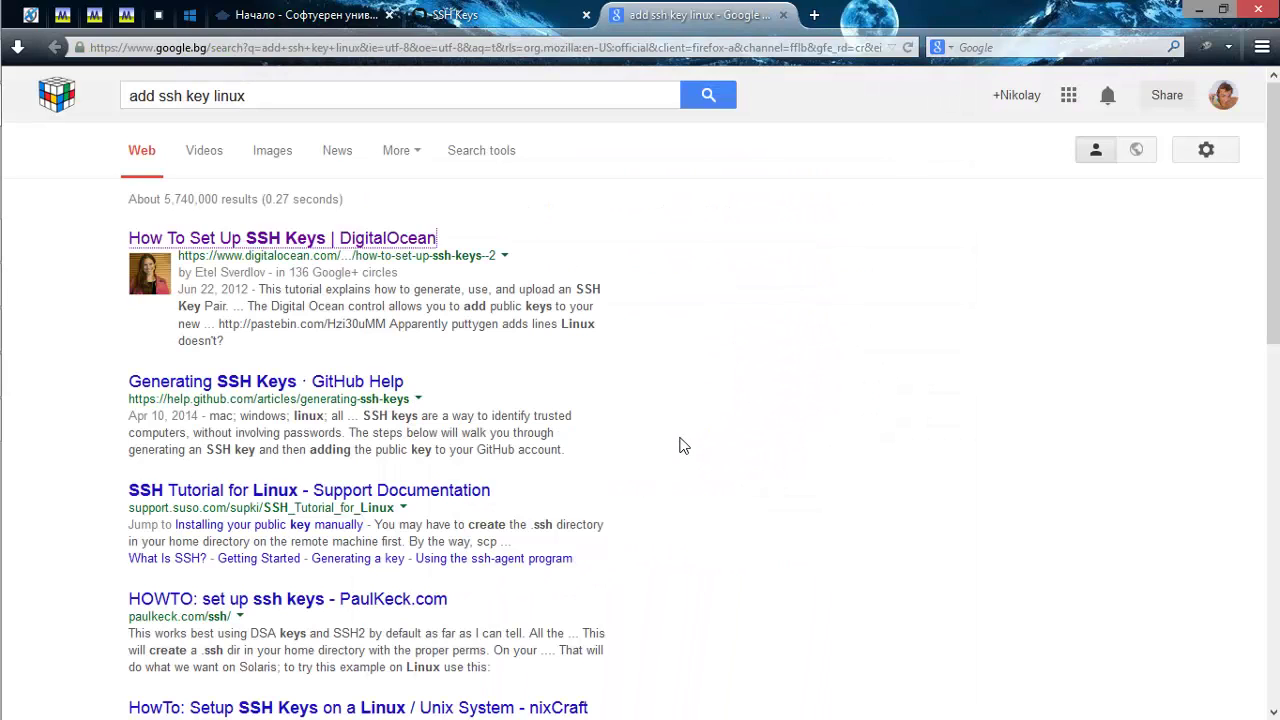
Open the GitHub Help article Generating SSH Keys from the search results and skim through it.
{"action": "right_click", "coordinate": [262, 386]}
{"action": "left_click", "coordinate": [330, 402]}
{"action": "left_click", "coordinate": [890, 15]}
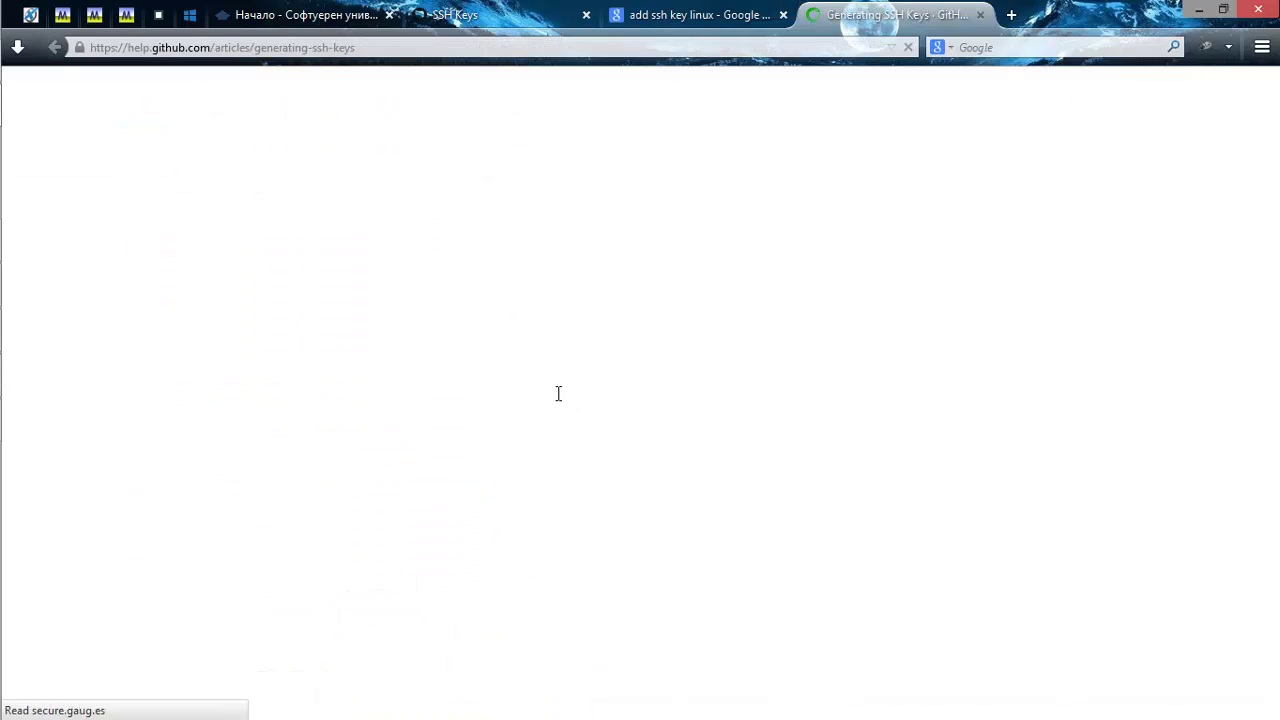
{"action": "scroll", "coordinate": [584, 398], "scroll_direction": "down", "scroll_amount": 5}
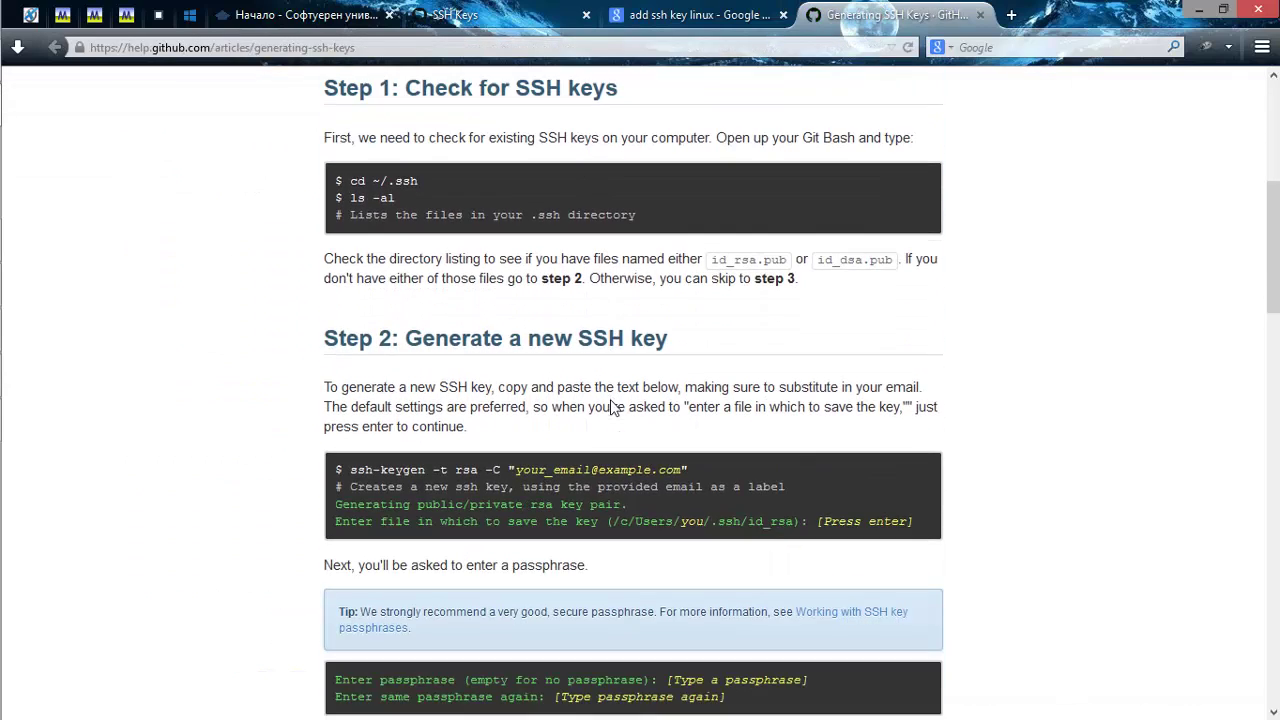
{"action": "scroll", "coordinate": [615, 410], "scroll_direction": "down", "scroll_amount": 9}
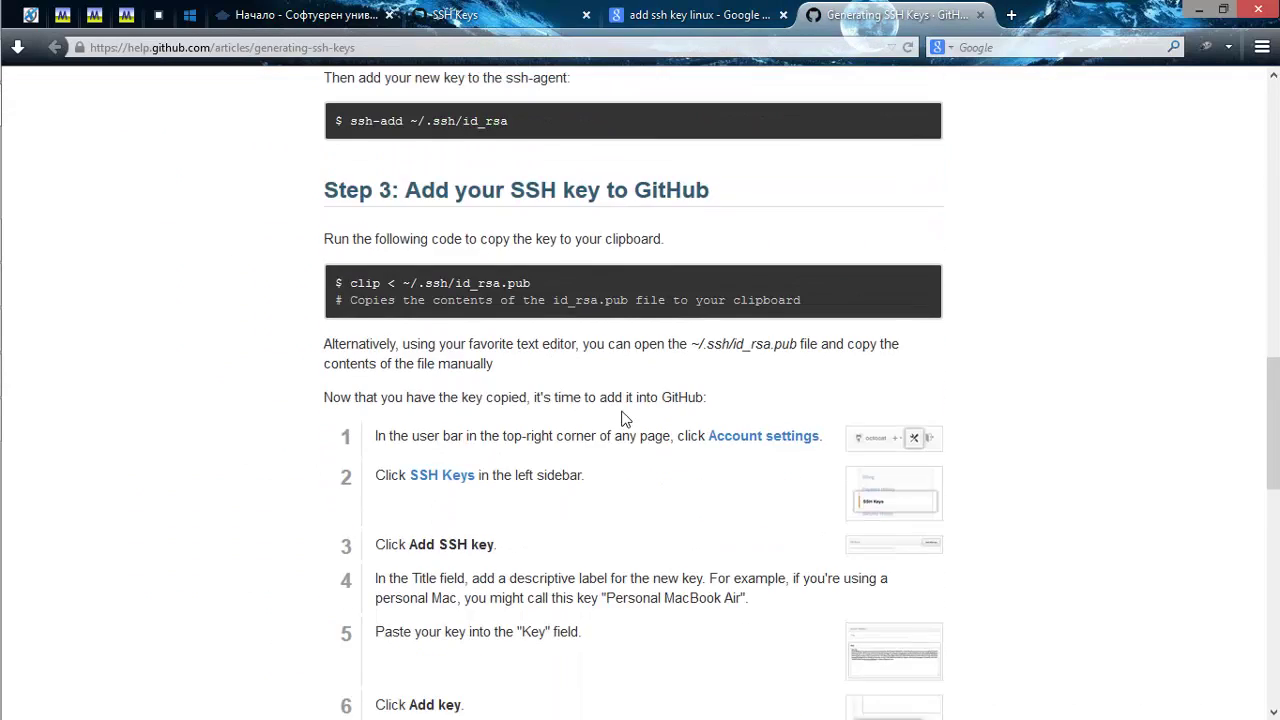
{"action": "scroll", "coordinate": [621, 418], "scroll_direction": "down", "scroll_amount": 5}
{"action": "scroll", "coordinate": [617, 421], "scroll_direction": "up", "scroll_amount": 5}
{"action": "scroll", "coordinate": [613, 424], "scroll_direction": "up", "scroll_amount": 15}
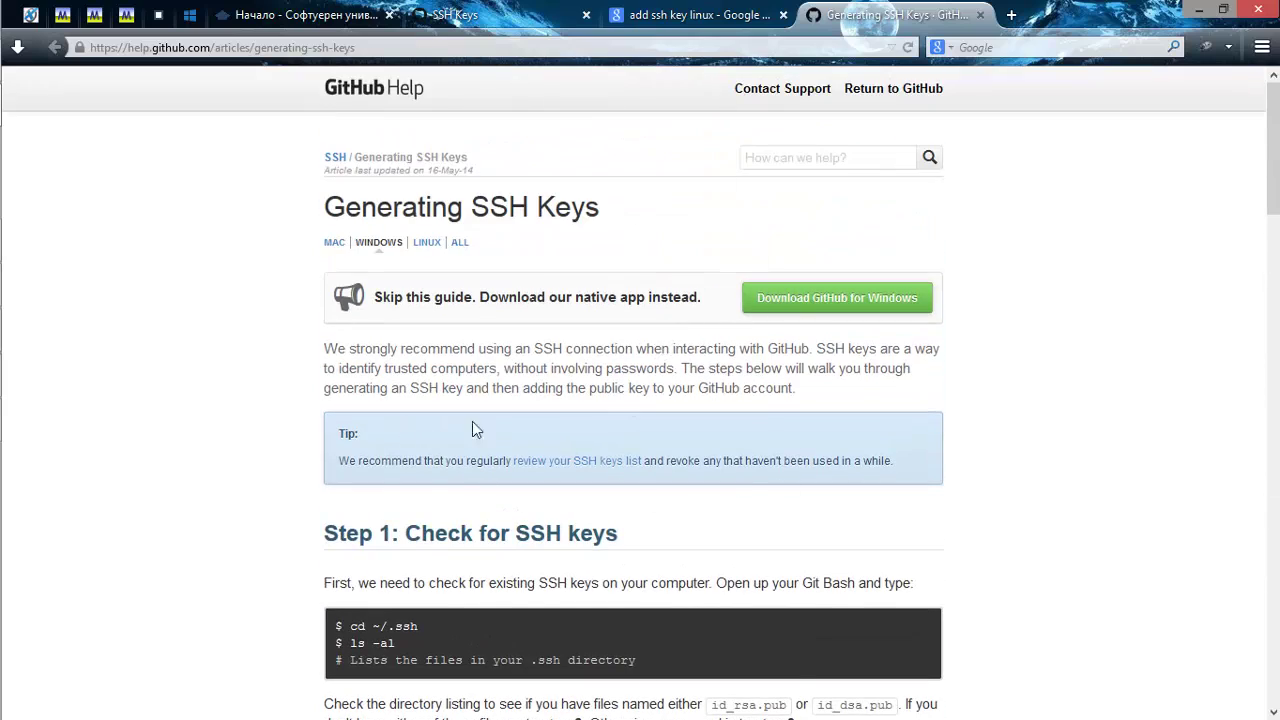
Read the article's instructions for checking for existing SSH keys, generating a new key and adding it to GitHub.
{"action": "scroll", "coordinate": [651, 420], "scroll_direction": "down", "scroll_amount": 3}
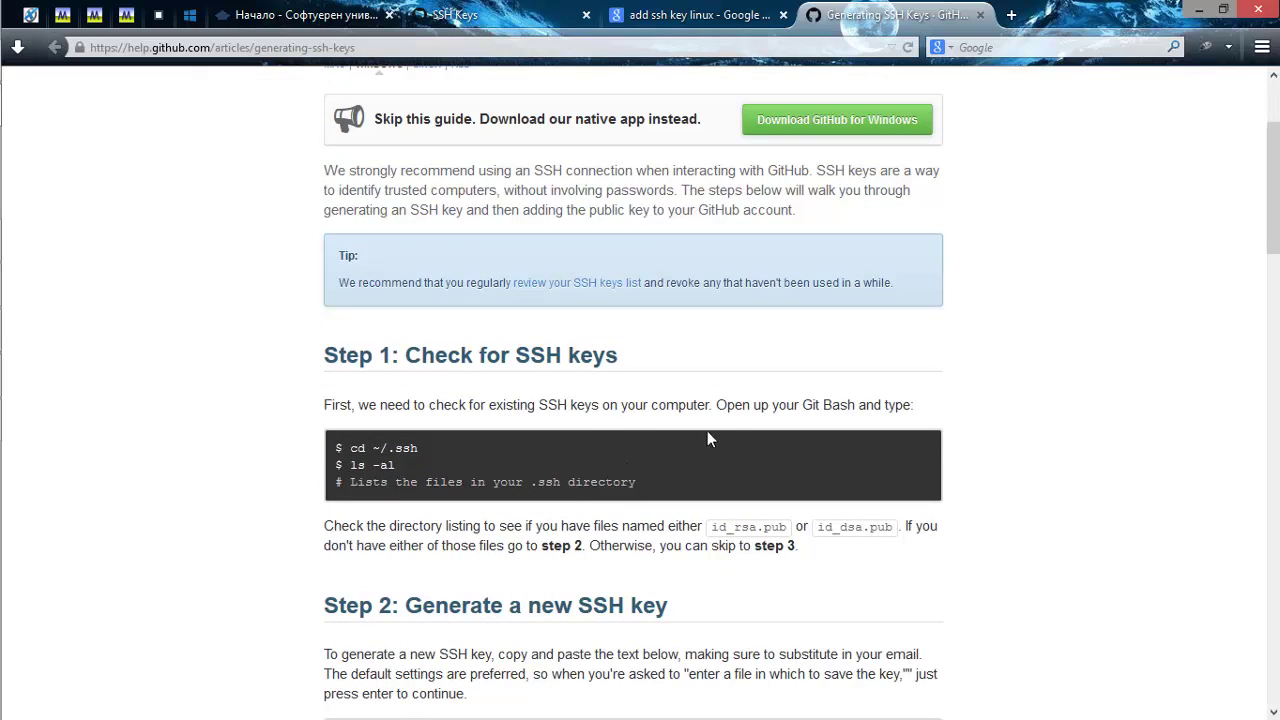
{"action": "scroll", "coordinate": [605, 385], "scroll_direction": "down", "scroll_amount": 1}
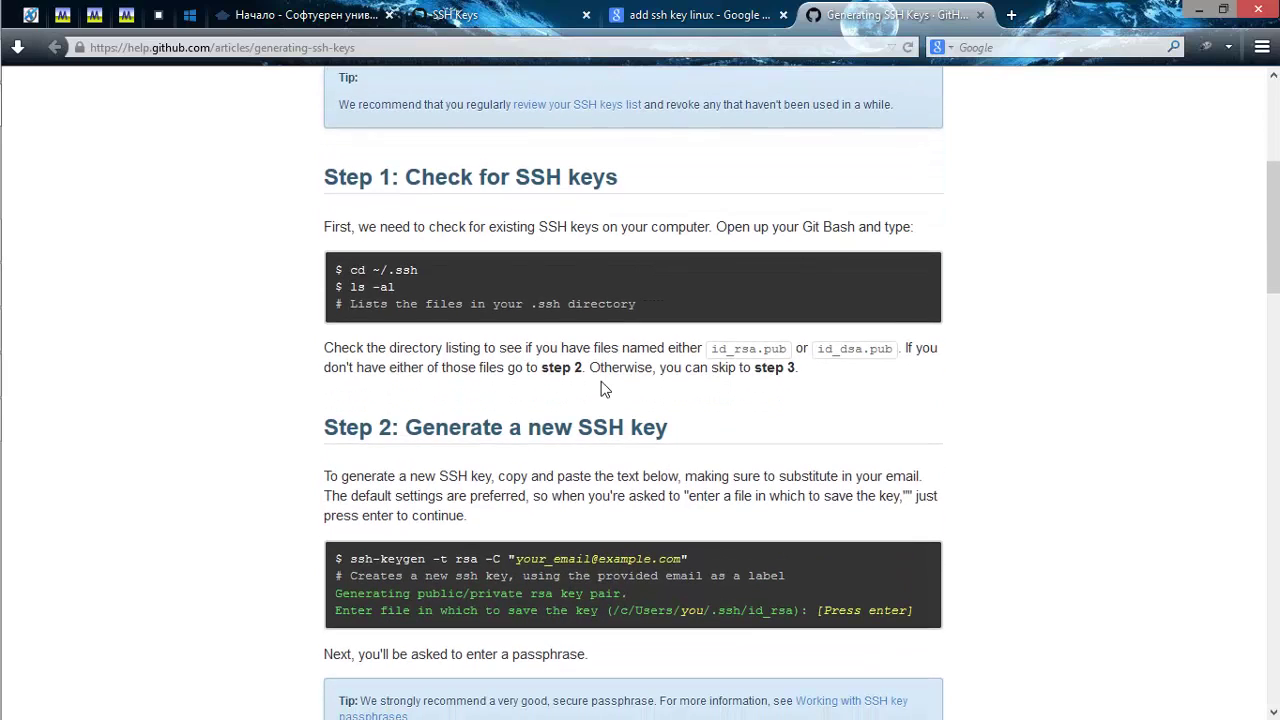
{"action": "scroll", "coordinate": [600, 395], "scroll_direction": "down", "scroll_amount": 1}
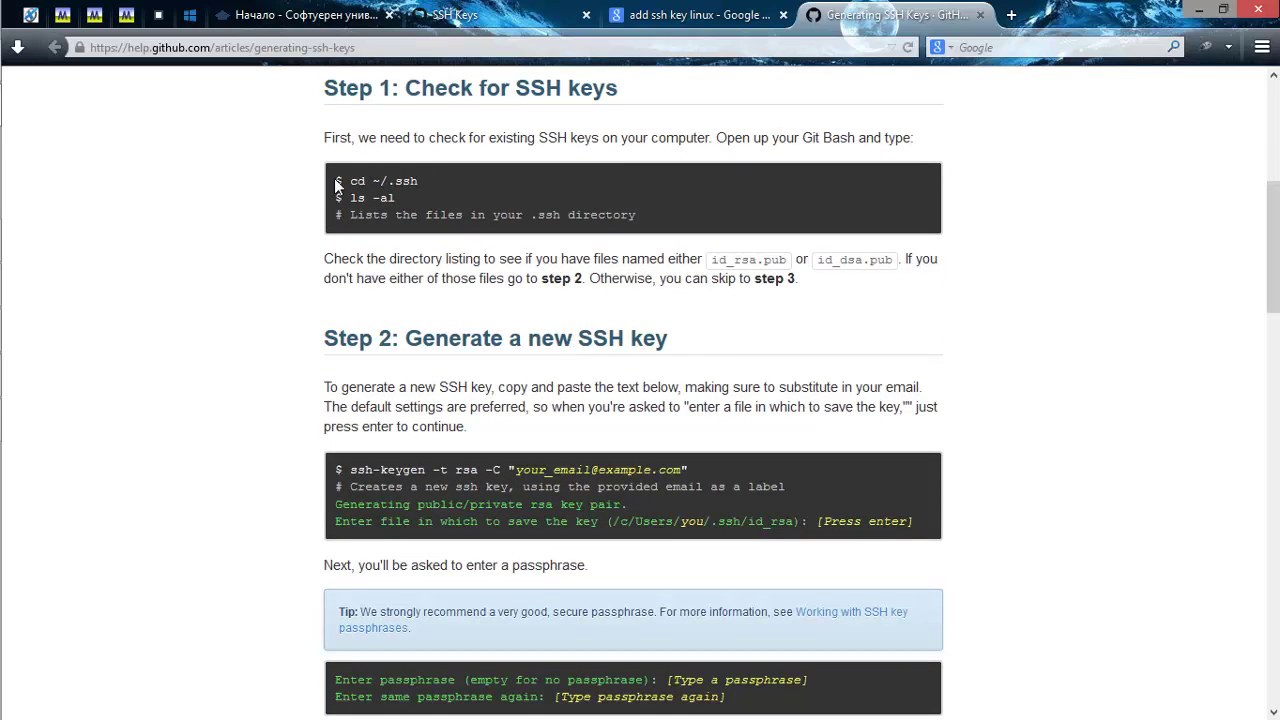
{"action": "scroll", "coordinate": [705, 398], "scroll_direction": "down", "scroll_amount": 1}
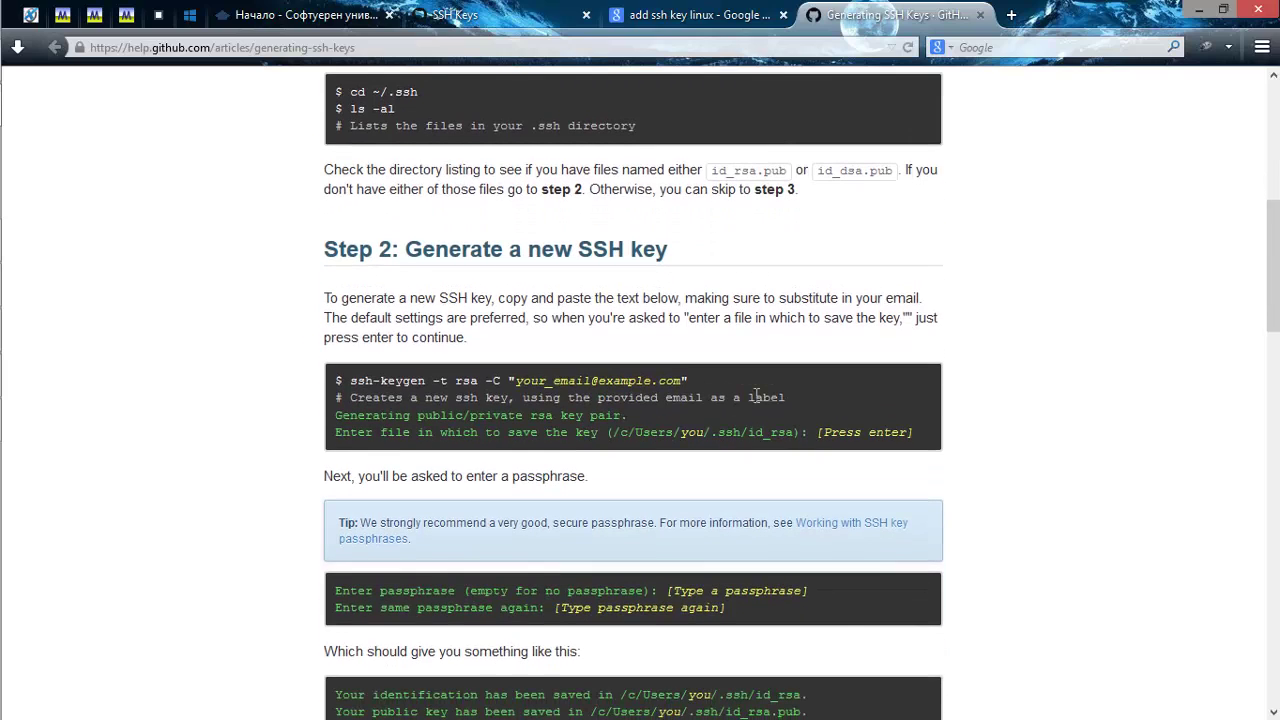
{"action": "scroll", "coordinate": [565, 470], "scroll_direction": "down", "scroll_amount": 2}
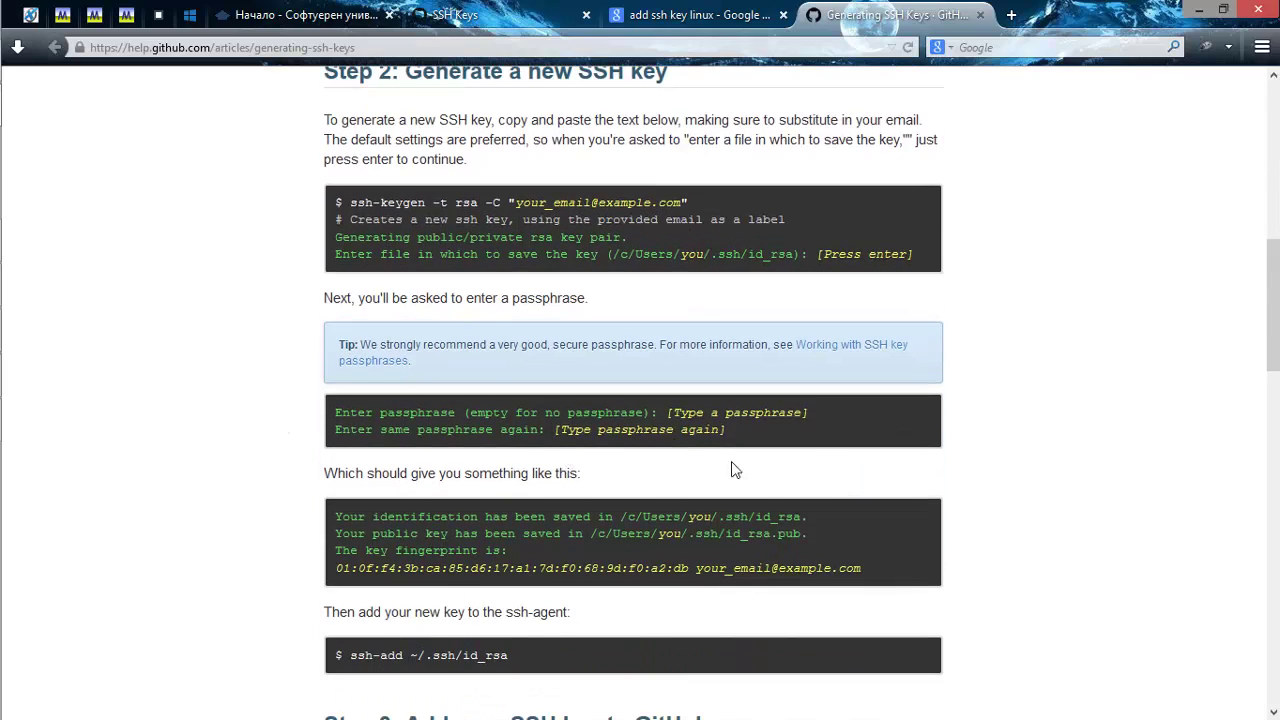
{"action": "scroll", "coordinate": [697, 467], "scroll_direction": "down", "scroll_amount": 3}
{"action": "left_click_drag", "start_coordinate": [485, 266], "coordinate": [536, 280]}
{"action": "left_click", "coordinate": [432, 293]}
{"action": "scroll", "coordinate": [463, 341], "scroll_direction": "down", "scroll_amount": 3}
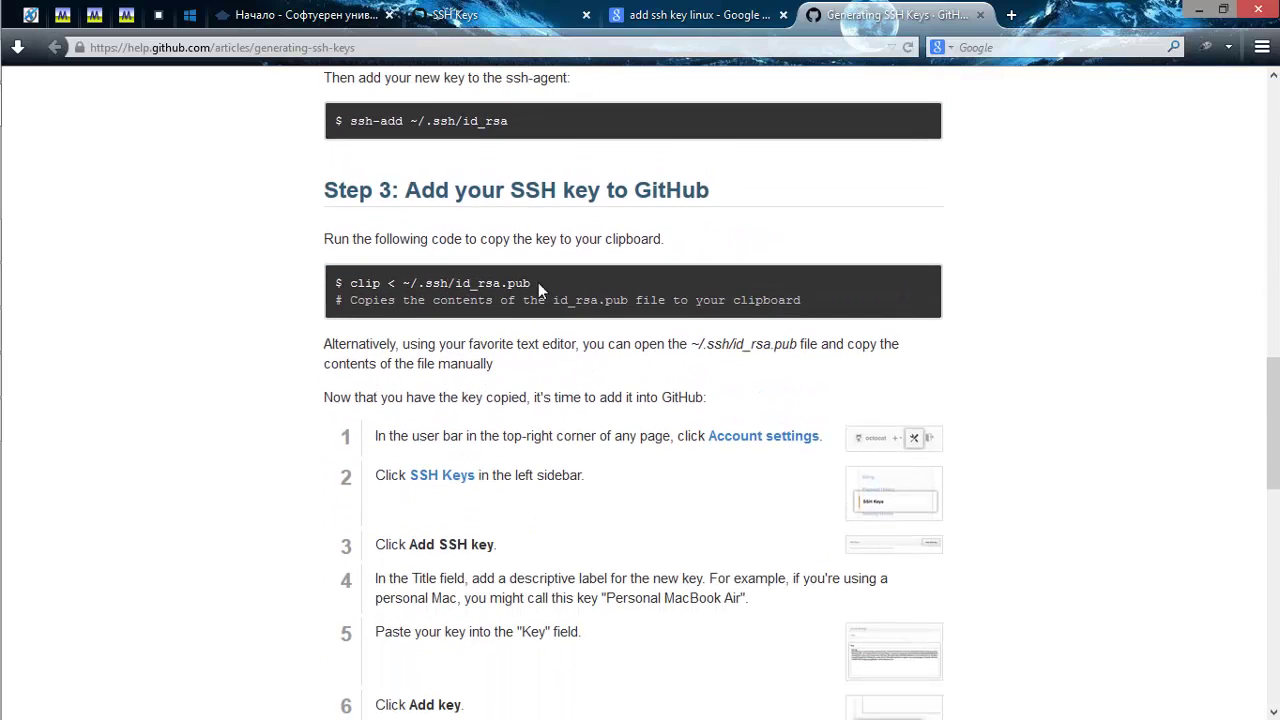
{"action": "scroll", "coordinate": [680, 405], "scroll_direction": "down", "scroll_amount": 1}
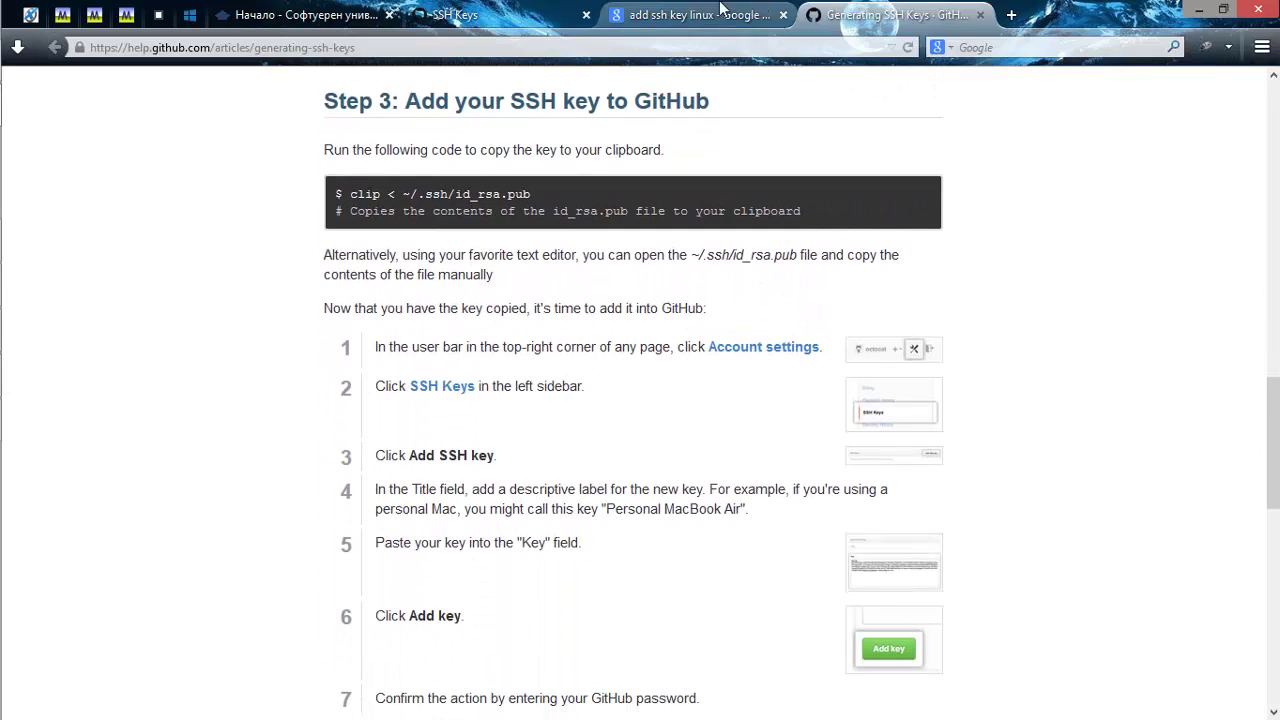
Open the blank form for adding an SSH key to the account, and close the search results and help article.
{"action": "left_click", "coordinate": [455, 14]}
{"action": "left_click", "coordinate": [1040, 180]}
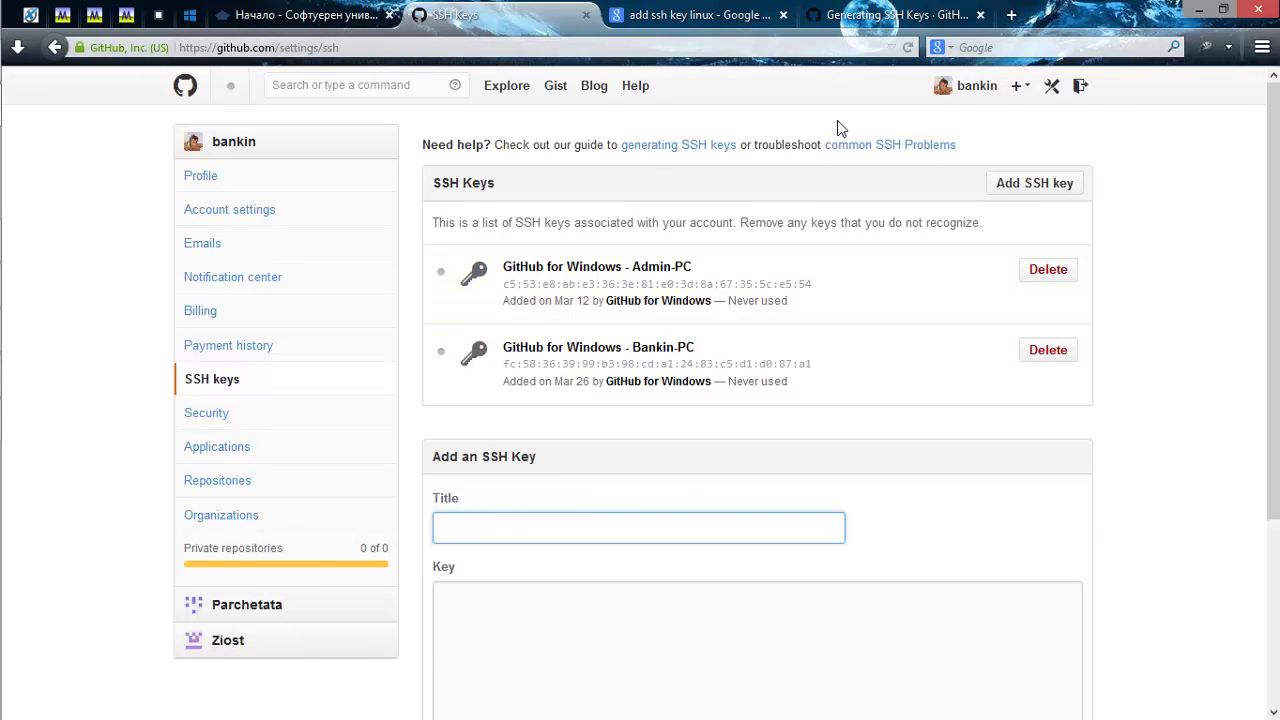
{"action": "left_click", "coordinate": [745, 12]}
{"action": "left_click", "coordinate": [783, 15]}
{"action": "left_click", "coordinate": [783, 15]}
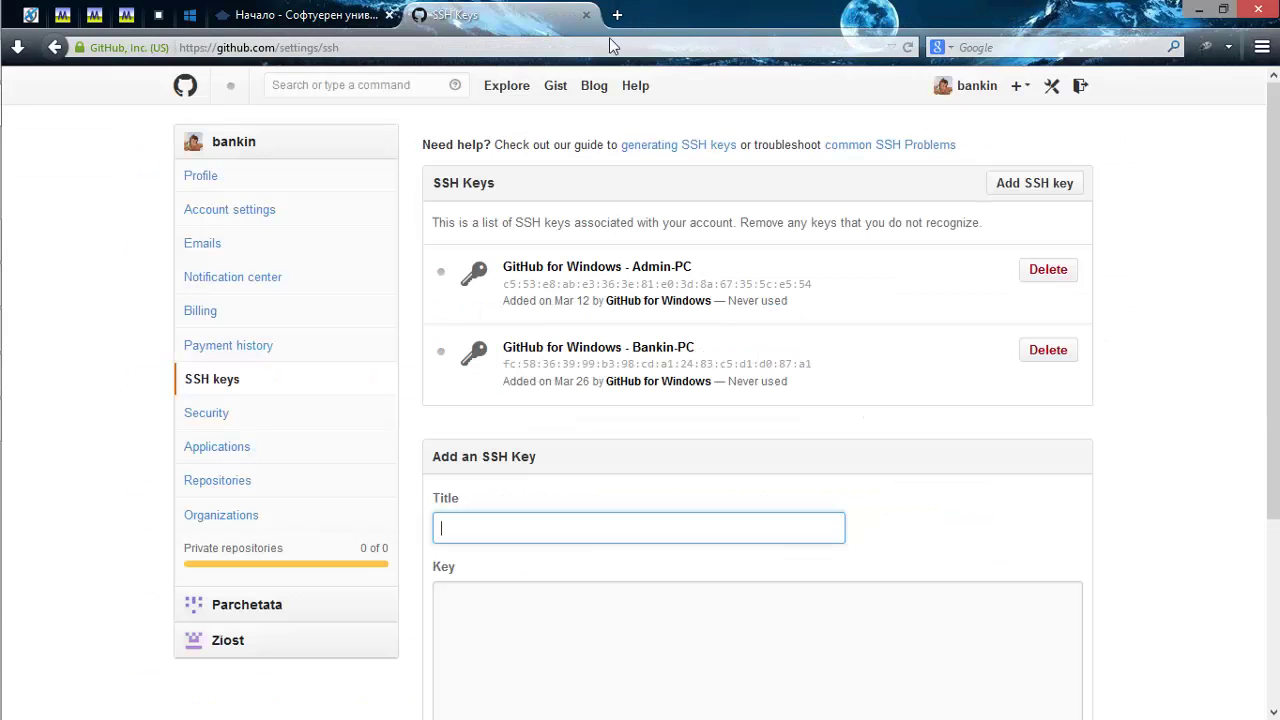
Return to the SoftUniHomeworks repository page through the account's public profile.
{"action": "left_click", "coordinate": [243, 179]}
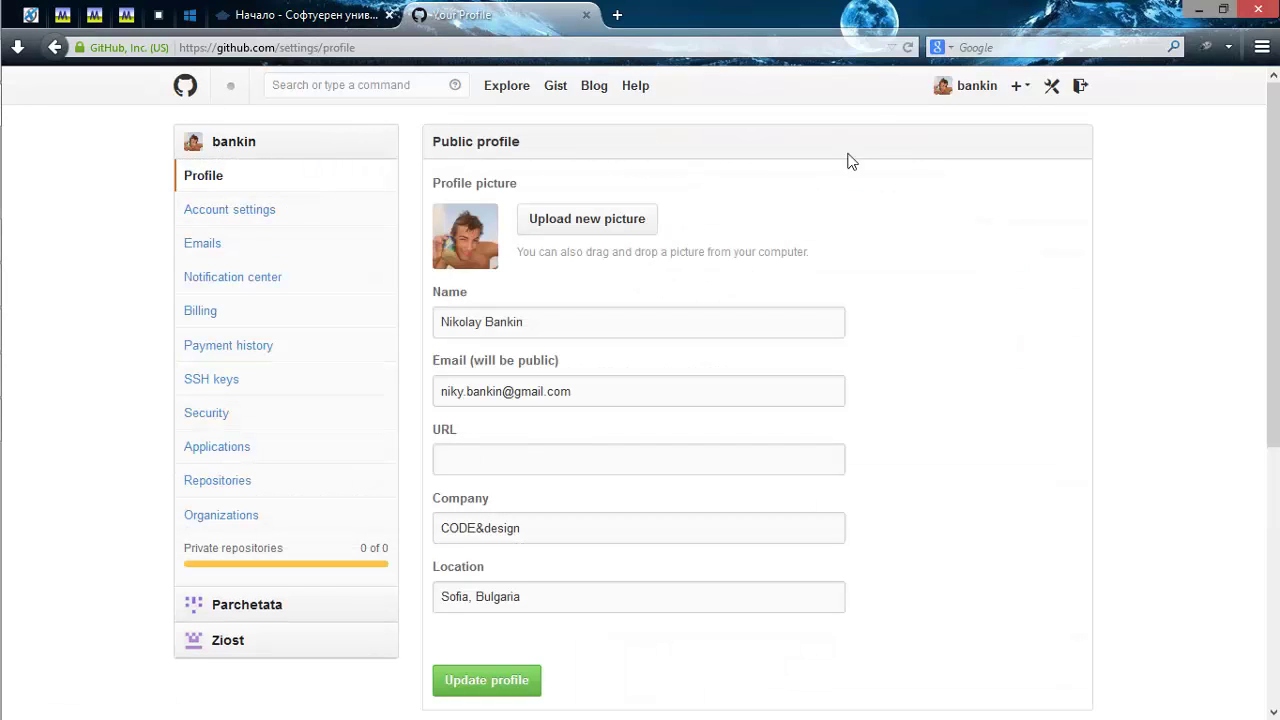
{"action": "left_click", "coordinate": [962, 85]}
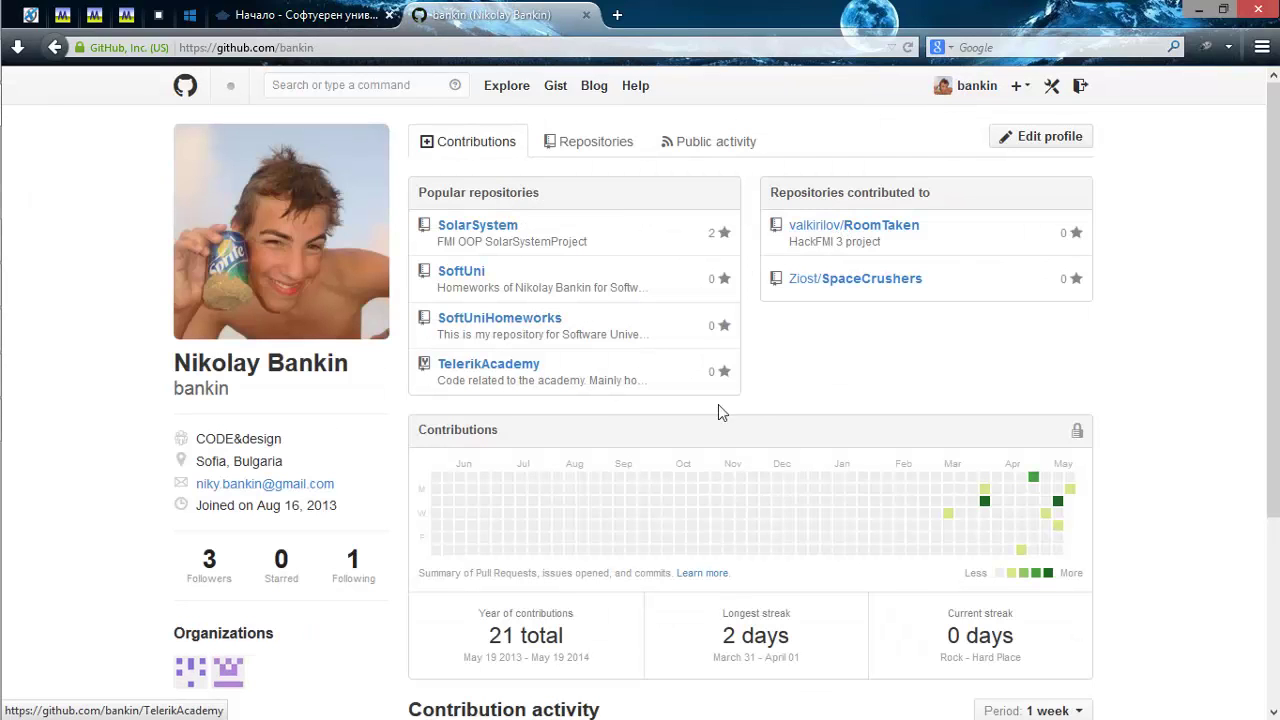
{"action": "left_click", "coordinate": [499, 325]}
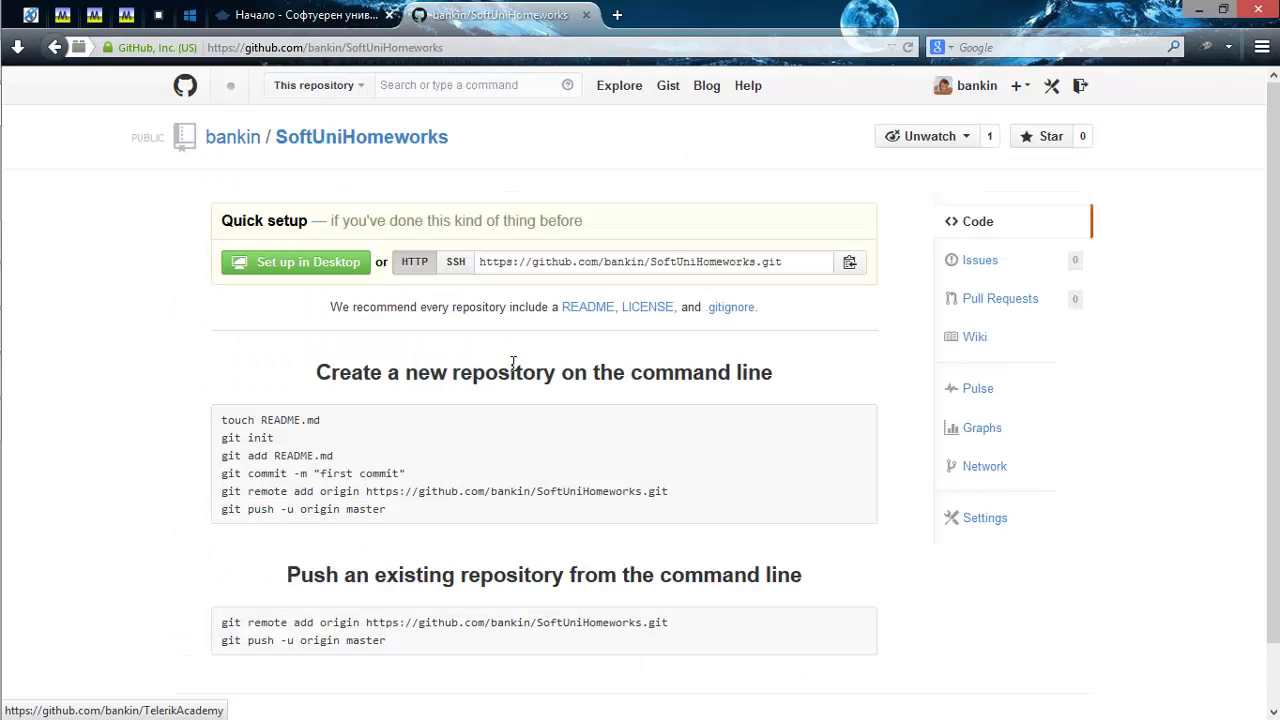
Read the quick-setup commands for creating a new repository and for pushing an existing repository from the command line.
{"action": "scroll", "coordinate": [690, 375], "scroll_direction": "down", "scroll_amount": 2}
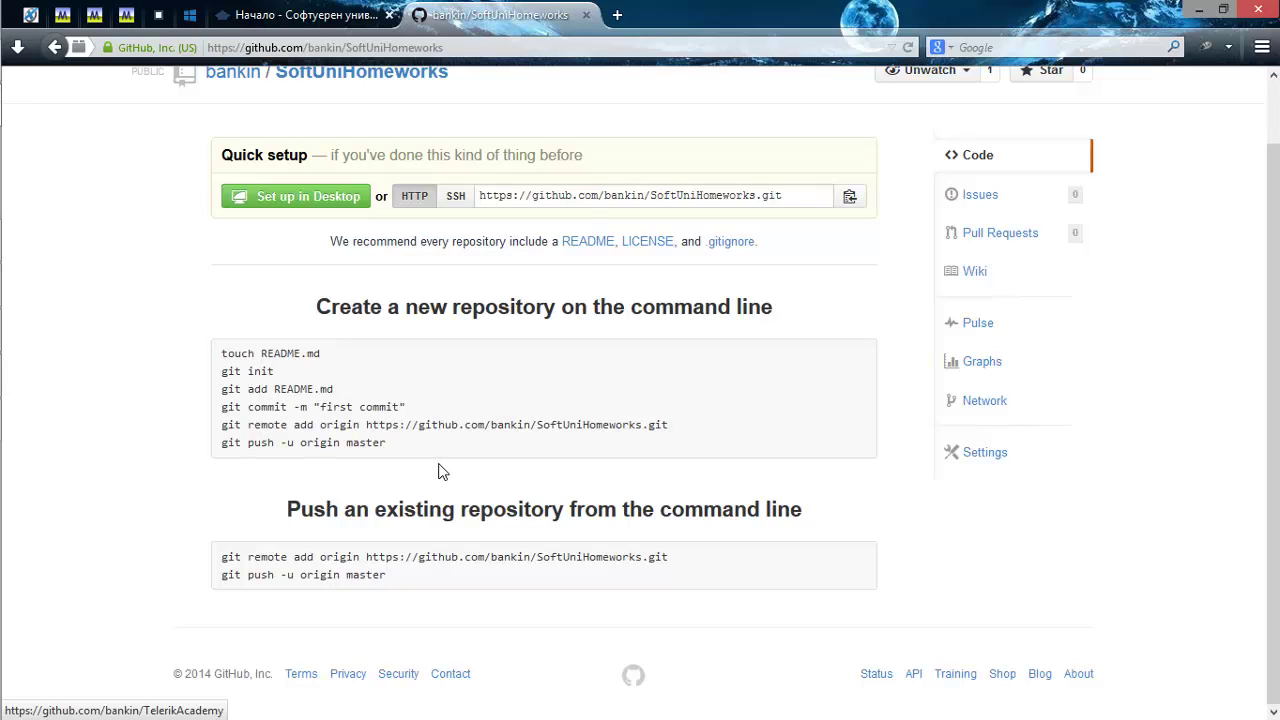
{"action": "left_click_drag", "start_coordinate": [400, 446], "coordinate": [217, 361]}
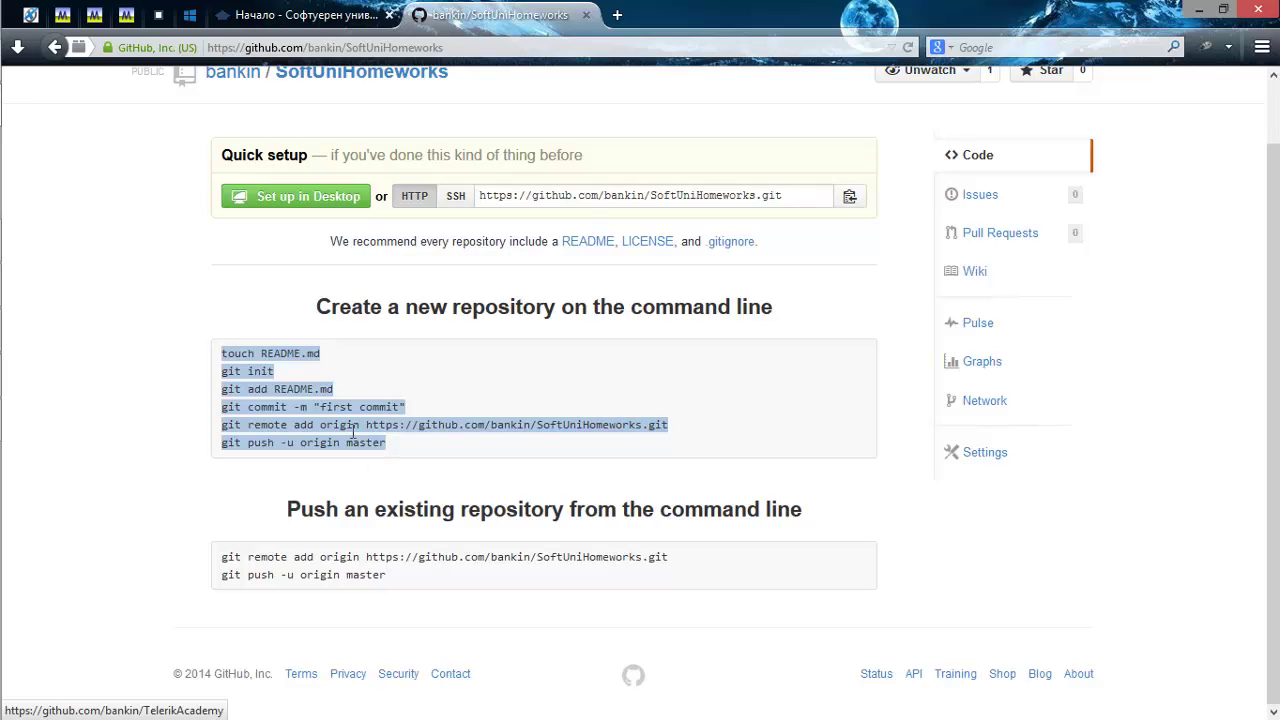
{"action": "left_click", "coordinate": [387, 442]}
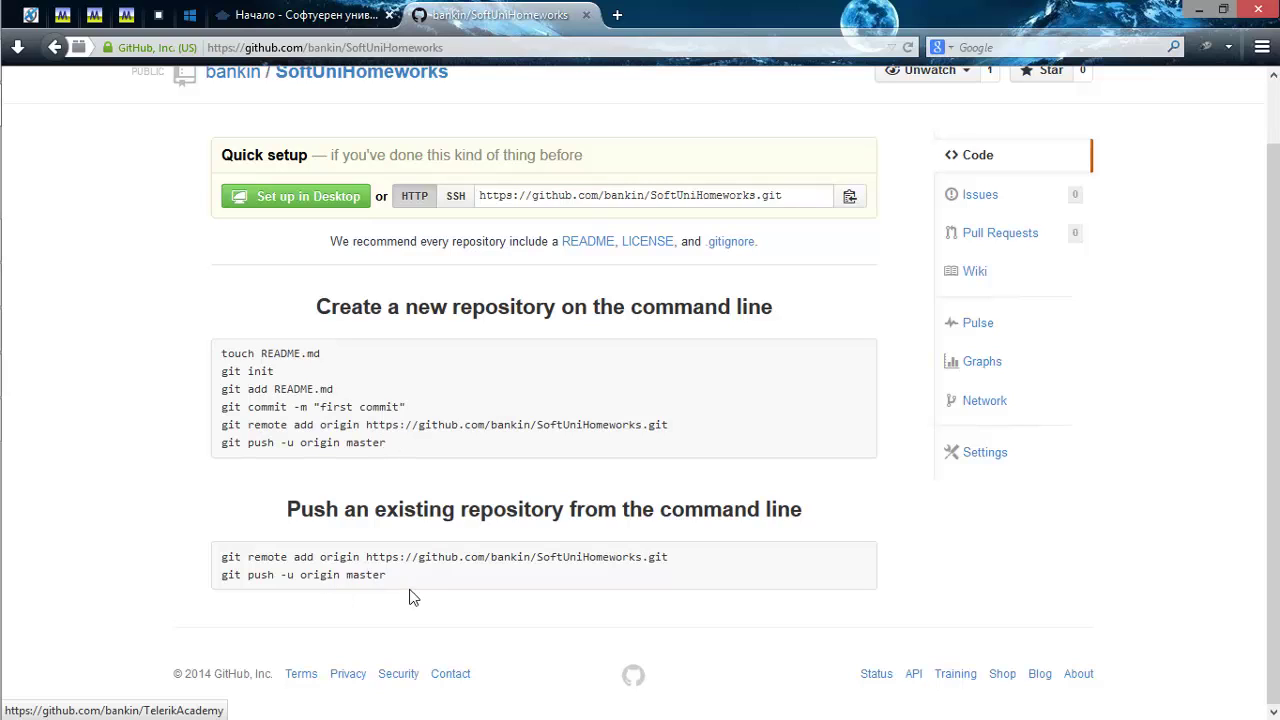
{"action": "left_click_drag", "start_coordinate": [386, 575], "coordinate": [222, 560]}
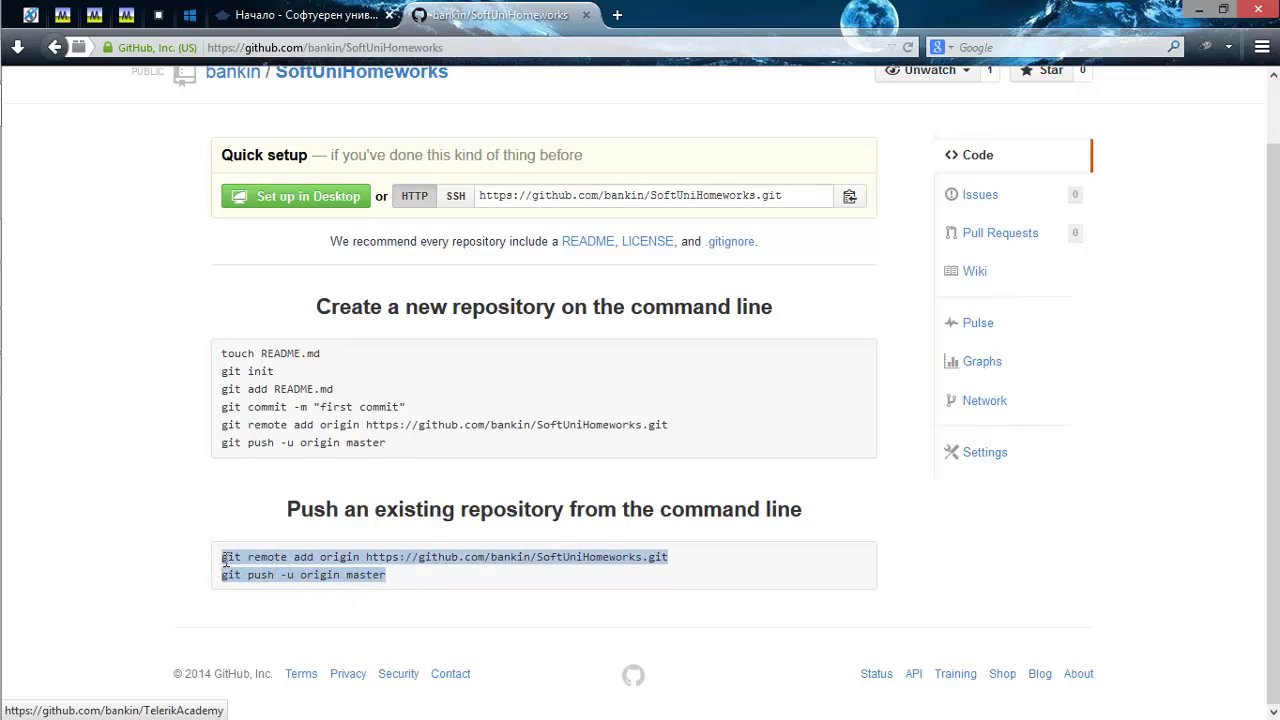
{"action": "left_click", "coordinate": [257, 486]}
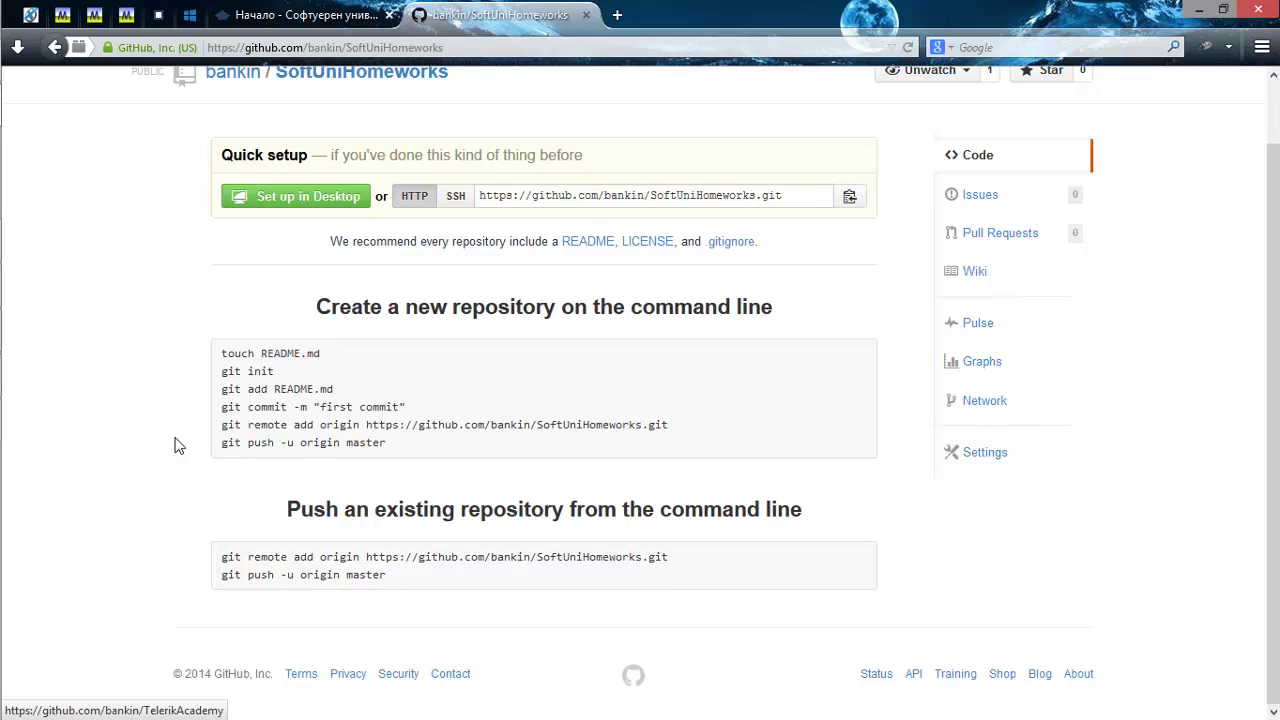
{"action": "left_click_drag", "start_coordinate": [685, 556], "coordinate": [217, 563]}
{"action": "left_click_drag", "start_coordinate": [386, 575], "coordinate": [216, 575]}
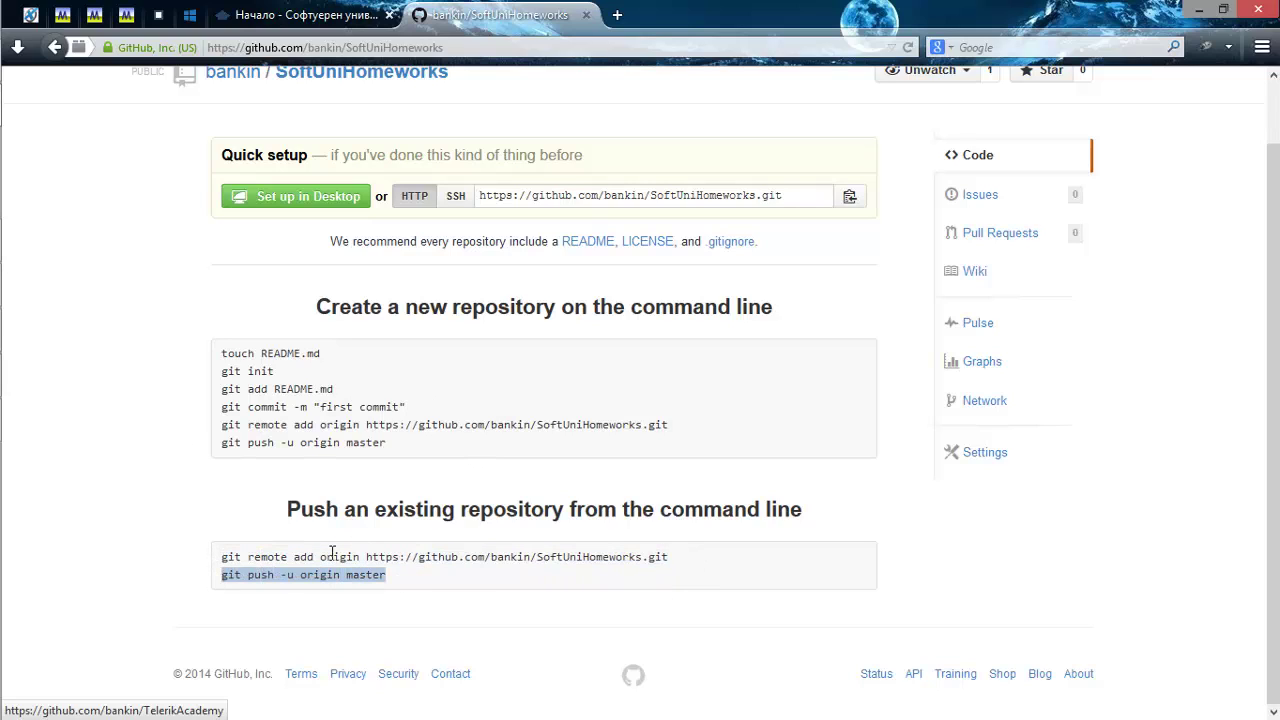
{"action": "left_click", "coordinate": [601, 508]}
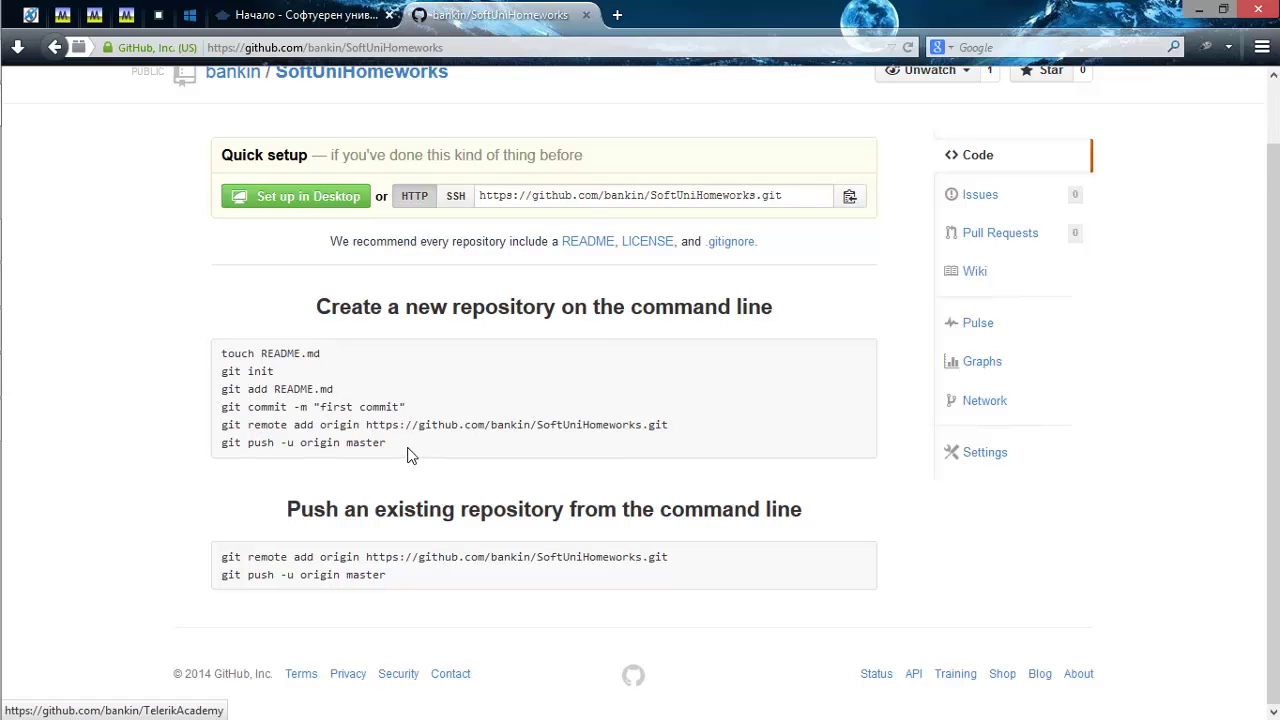
{"action": "left_click_drag", "start_coordinate": [407, 455], "coordinate": [226, 332]}
{"action": "left_click", "coordinate": [396, 372]}
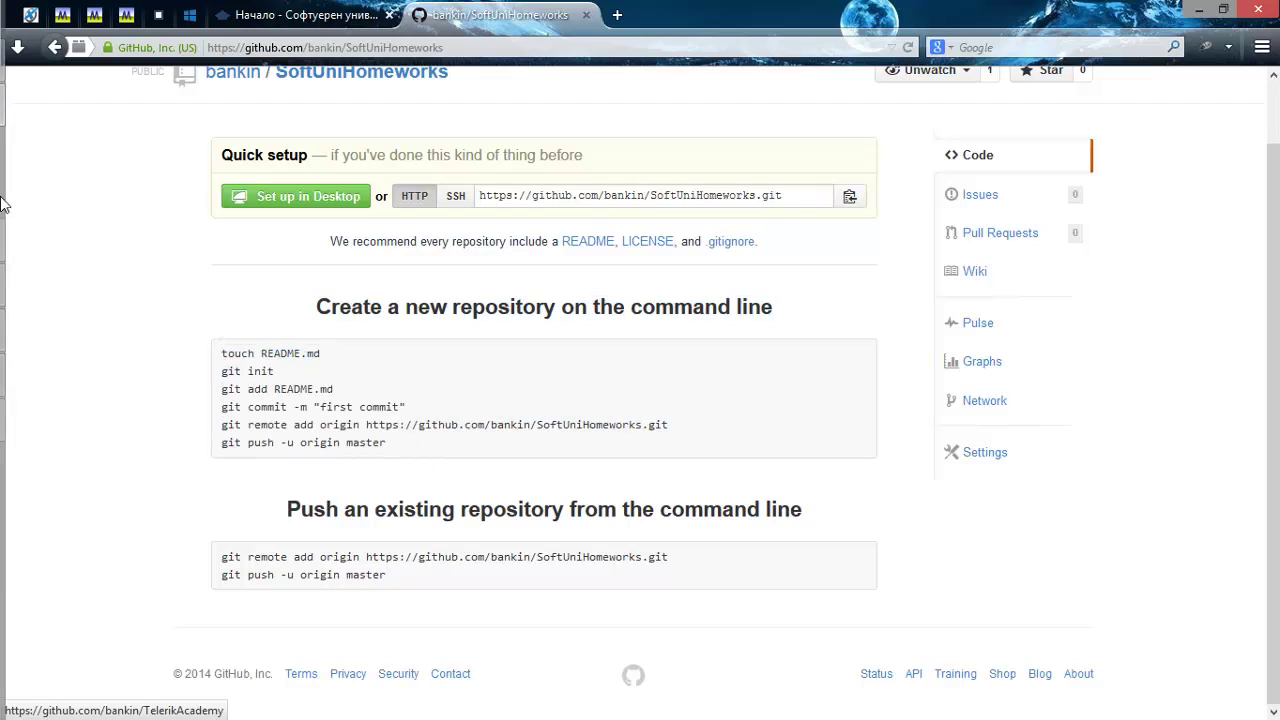
Switch to File Explorer, look inside the SoftUni folder under Programming and return to the Programming folder.
{"action": "mouse_move", "coordinate": [3, 204]}
{"action": "left_click", "coordinate": [27, 62]}
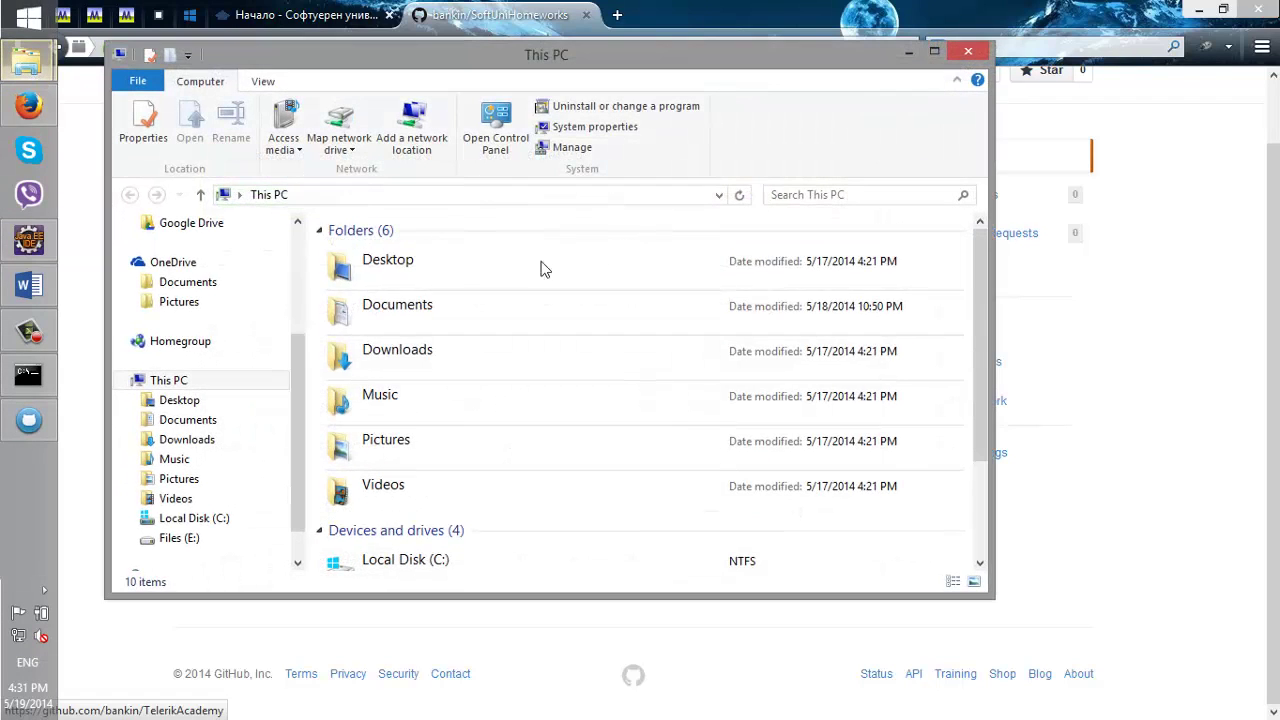
{"action": "scroll", "coordinate": [220, 345], "scroll_direction": "up", "scroll_amount": 3}
{"action": "left_click", "coordinate": [217, 304]}
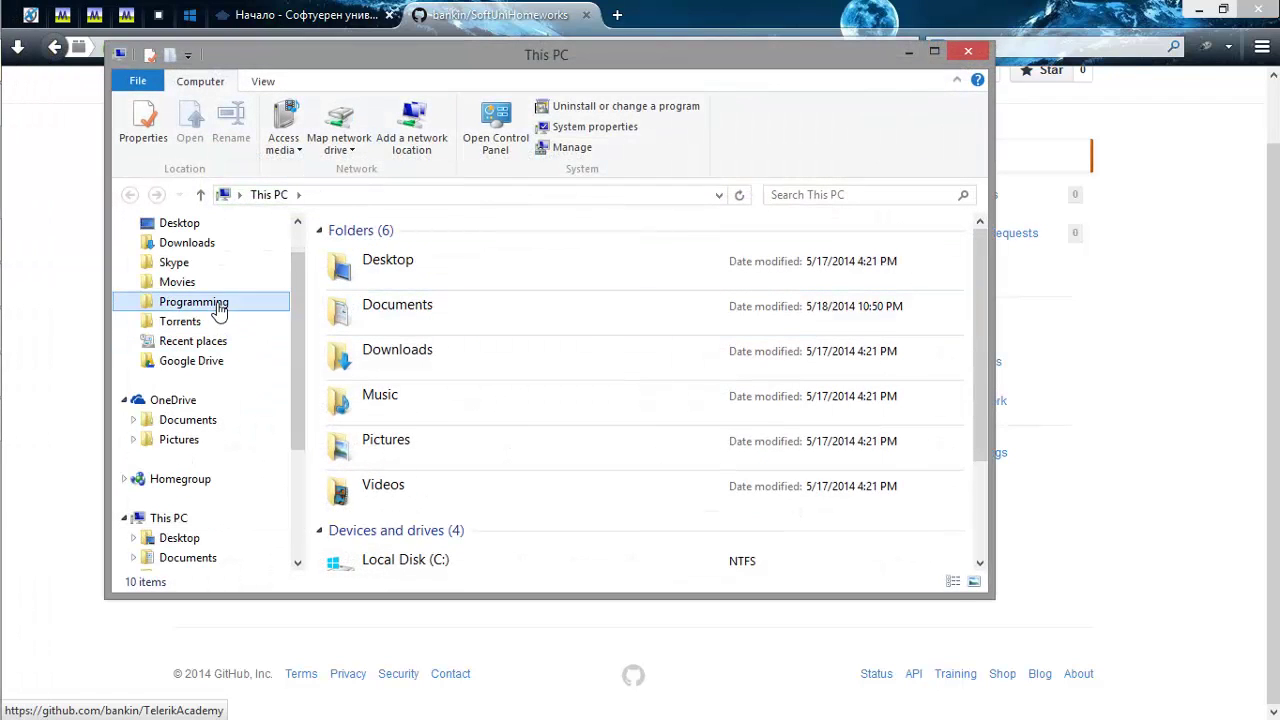
{"action": "double_click", "coordinate": [374, 388]}
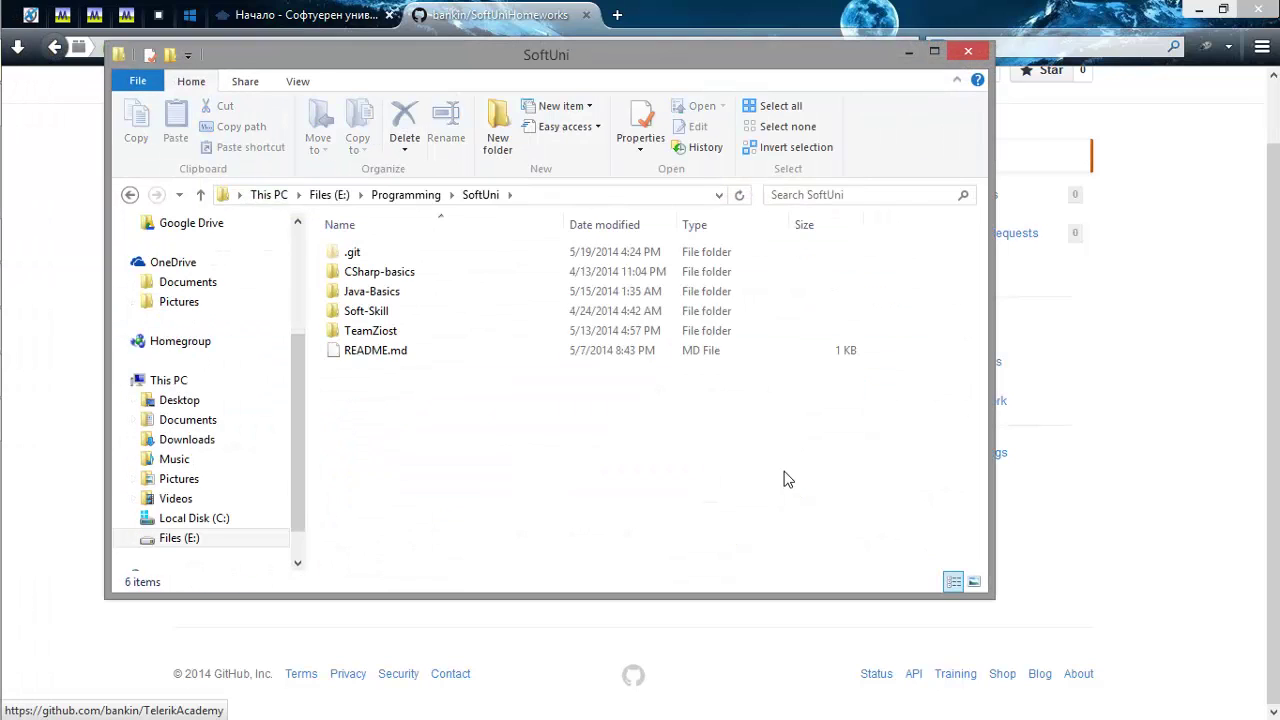
{"action": "key", "text": "BackSpace"}
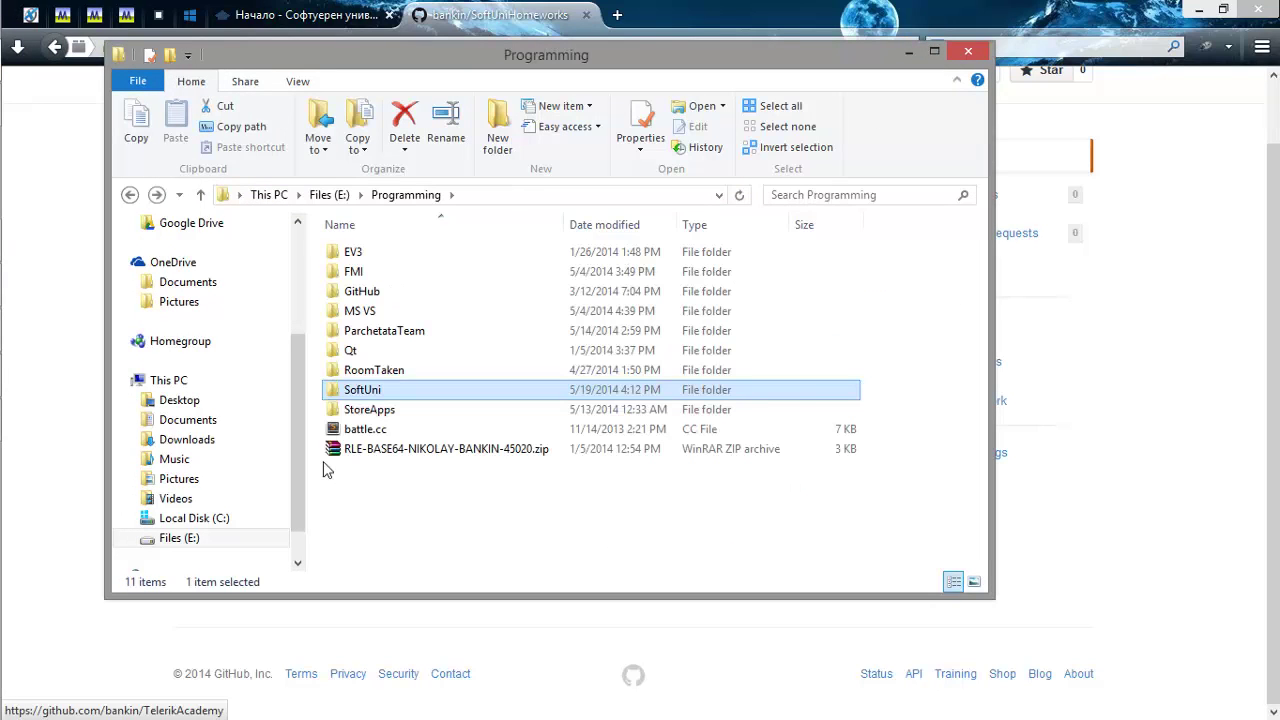
Create a new folder named SoftUniHomeworks in the Programming folder and open it.
{"action": "left_click", "coordinate": [330, 470]}
{"action": "key", "text": "ctrl+shift+n"}
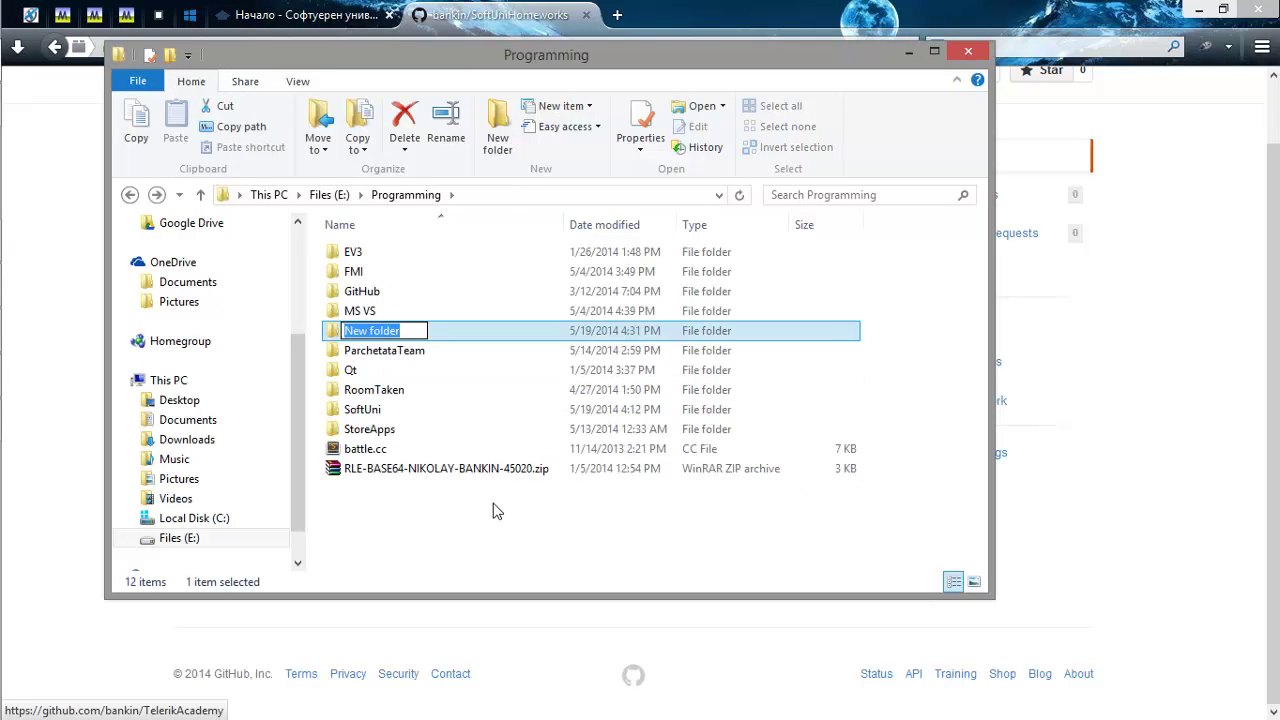
{"action": "type", "text": "SoftUniHom"}
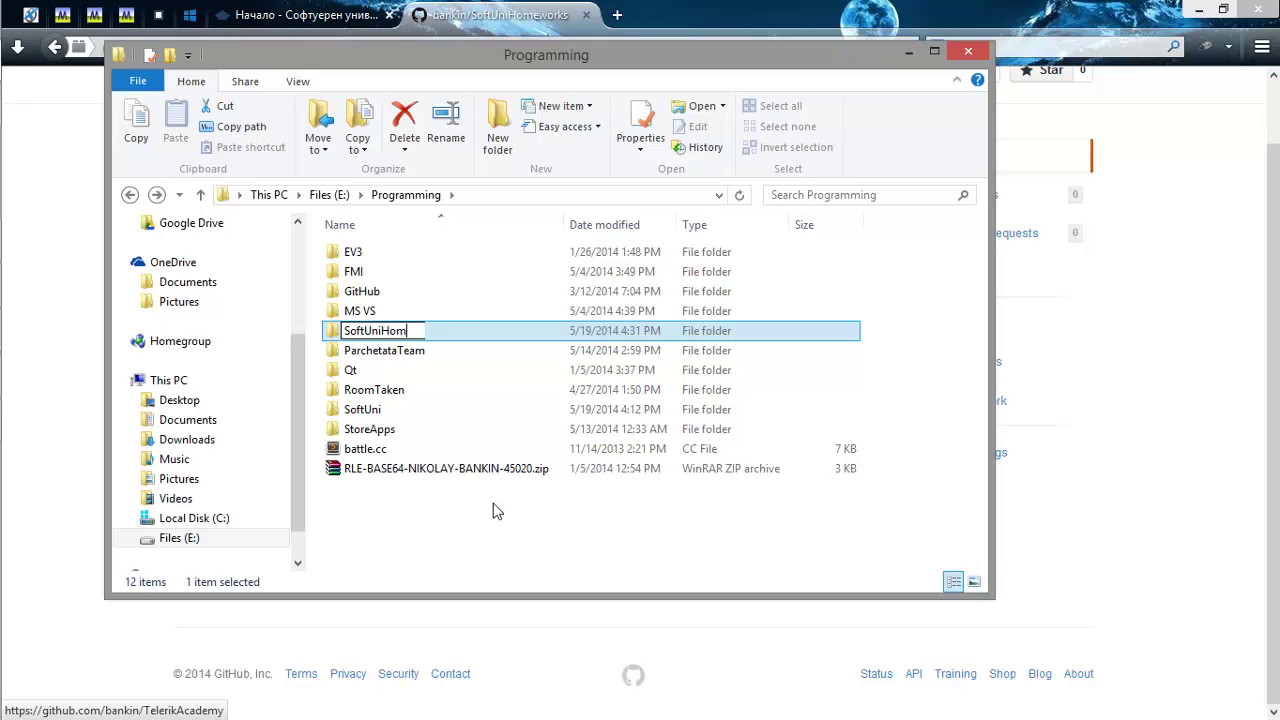
{"action": "type", "text": "eworks"}
{"action": "key", "text": "Return"}
{"action": "key", "text": "Return"}
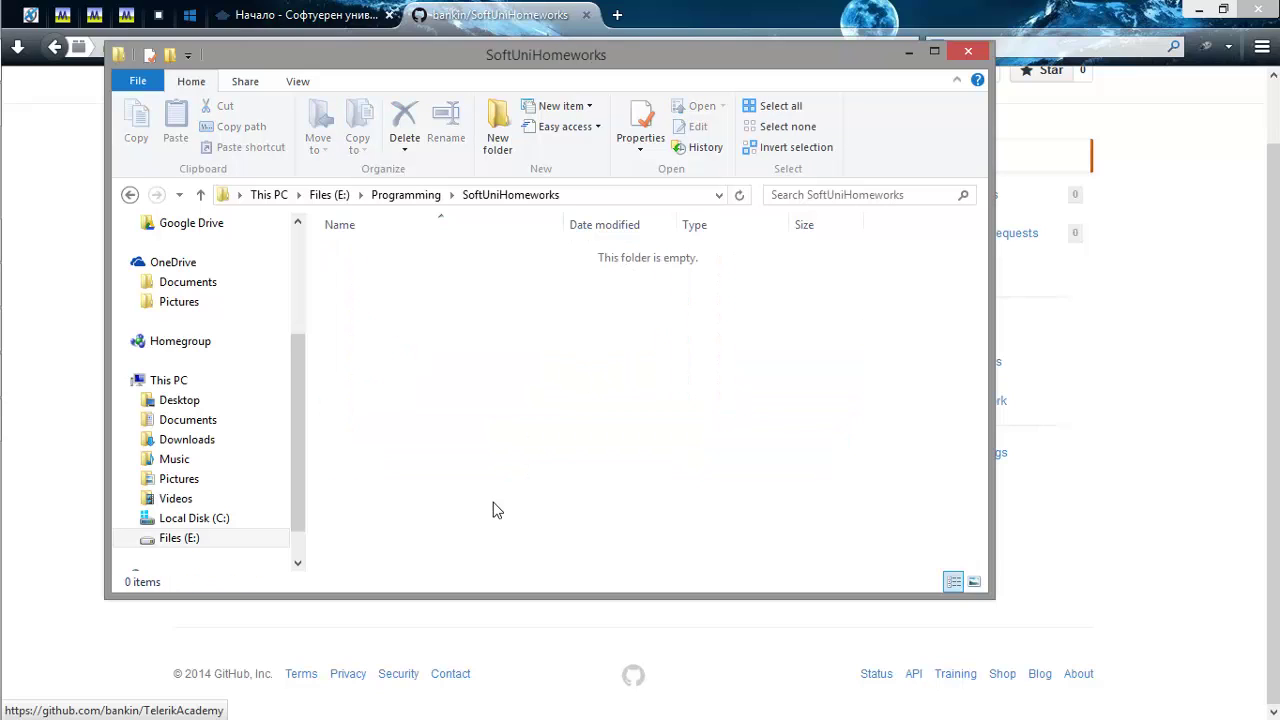
Return to the GitHub repository page and highlight the commands for creating a new repository.
{"action": "left_click_drag", "start_coordinate": [449, 306], "coordinate": [600, 368]}
{"action": "left_click_drag", "start_coordinate": [652, 460], "coordinate": [418, 304]}
{"action": "left_click", "coordinate": [761, 628]}
{"action": "left_click_drag", "start_coordinate": [395, 447], "coordinate": [219, 352]}
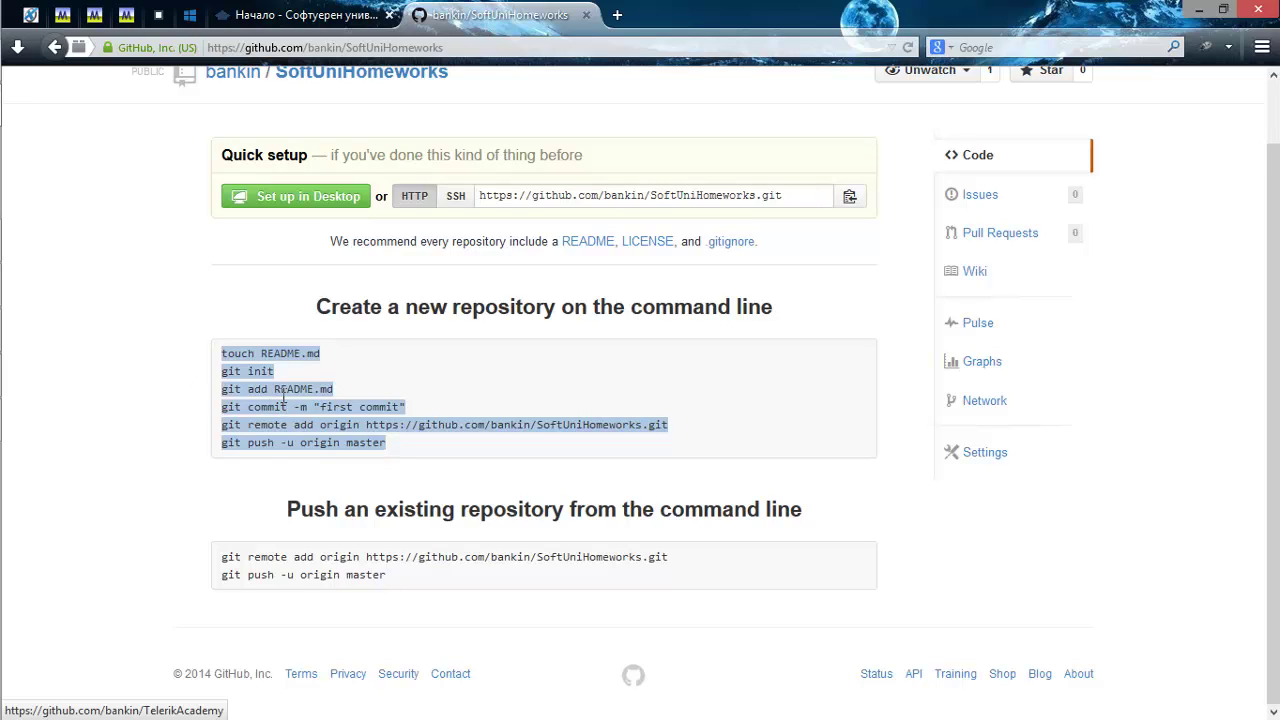
Open a Windows Command Prompt by running cmd and place its window over the middle of the GitHub page.
{"action": "key", "text": "super+r"}
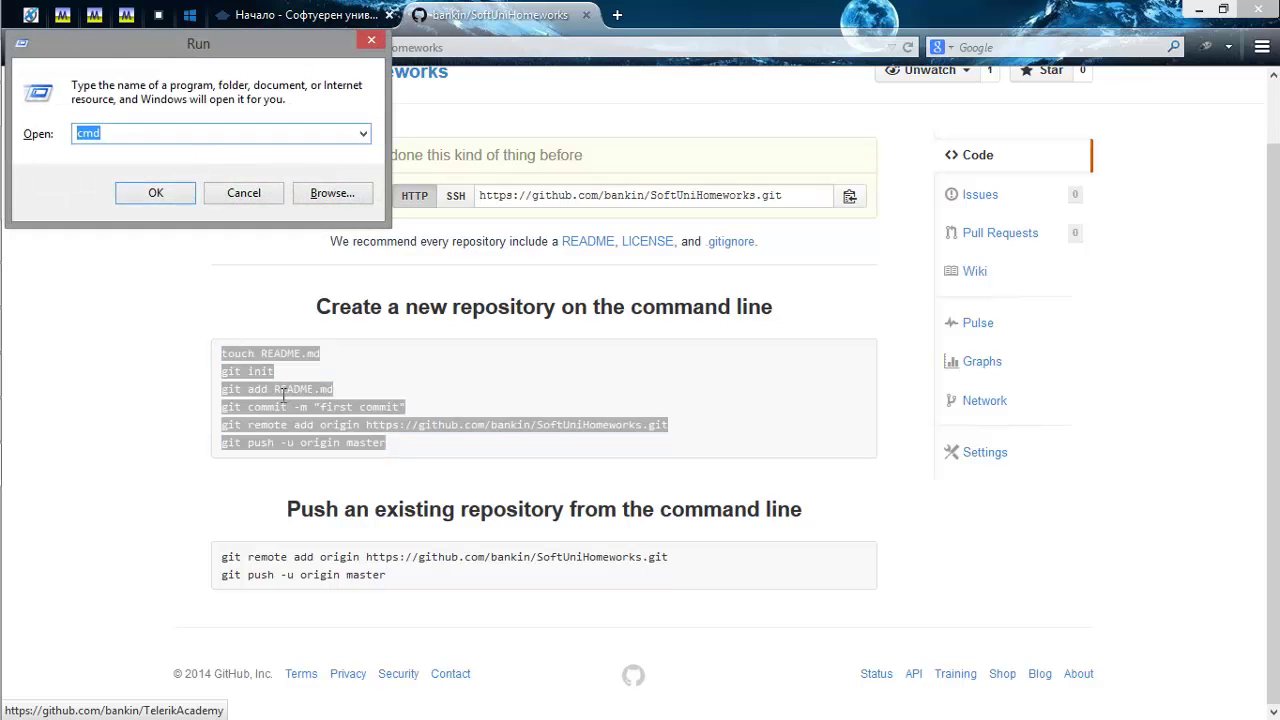
{"action": "type", "text": "cmd"}
{"action": "key", "text": "Return"}
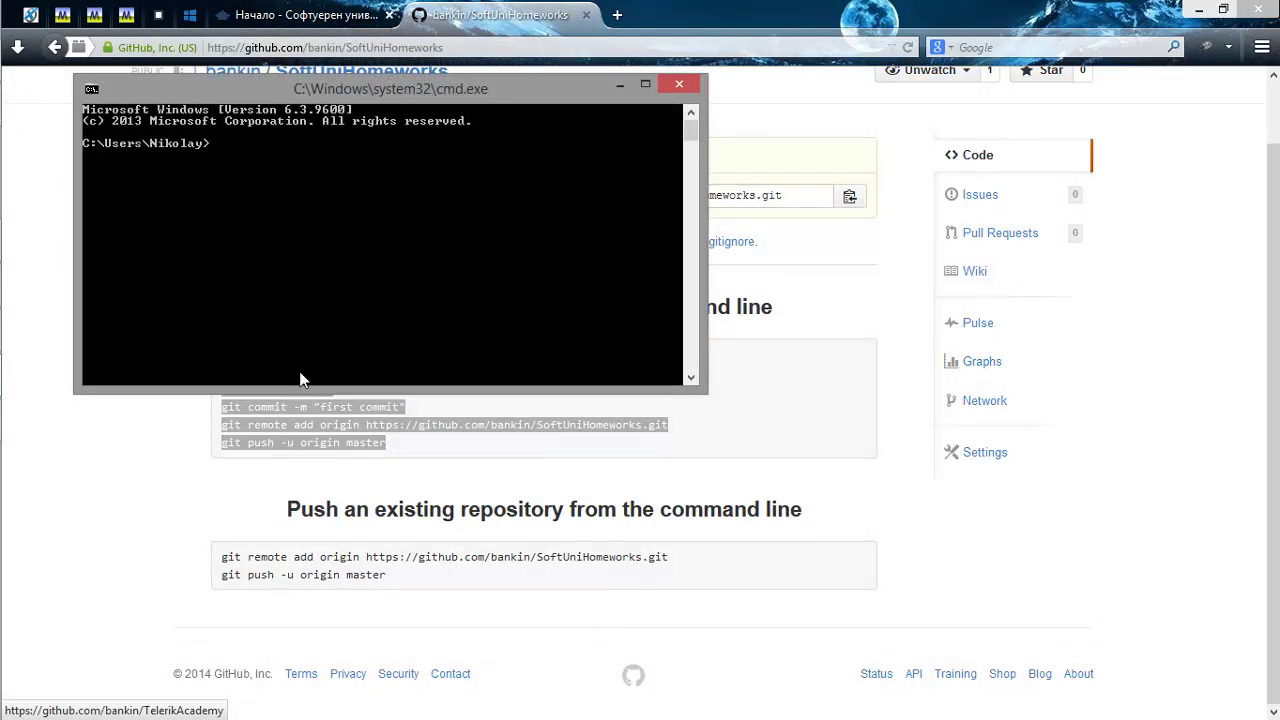
{"action": "left_click_drag", "start_coordinate": [367, 92], "coordinate": [614, 140]}
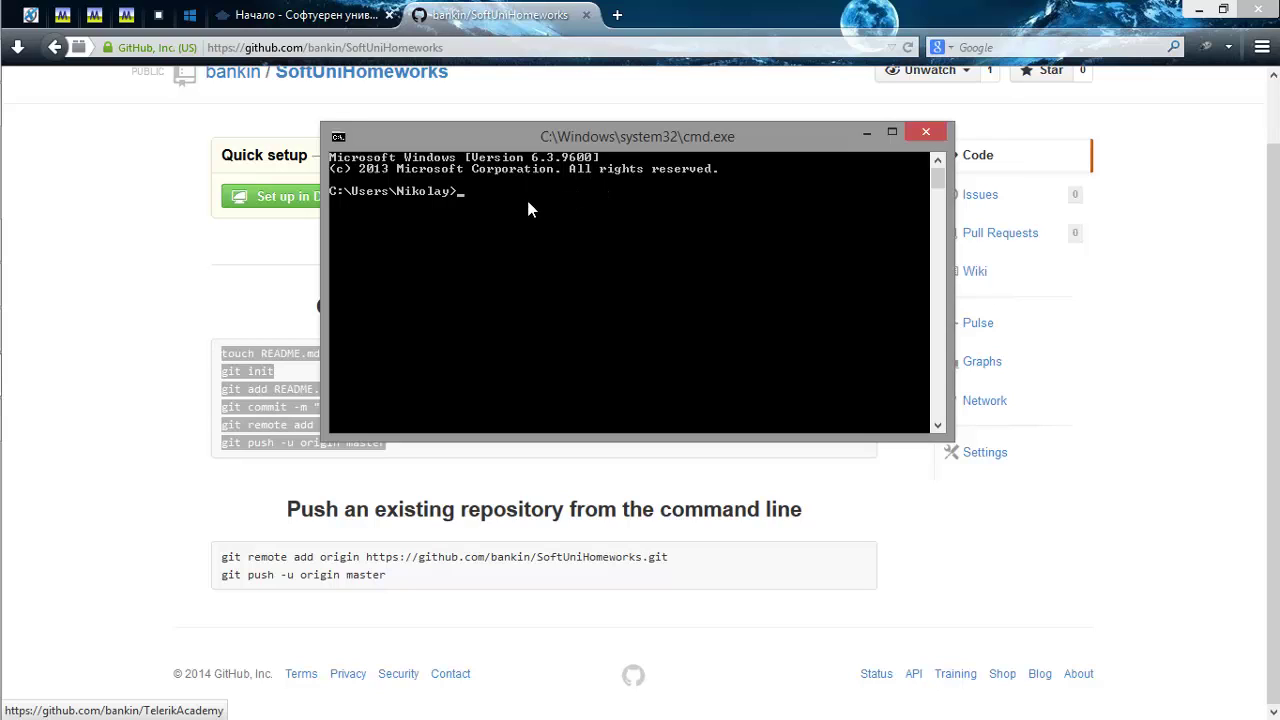
{"action": "left_click_drag", "start_coordinate": [588, 145], "coordinate": [560, 178]}
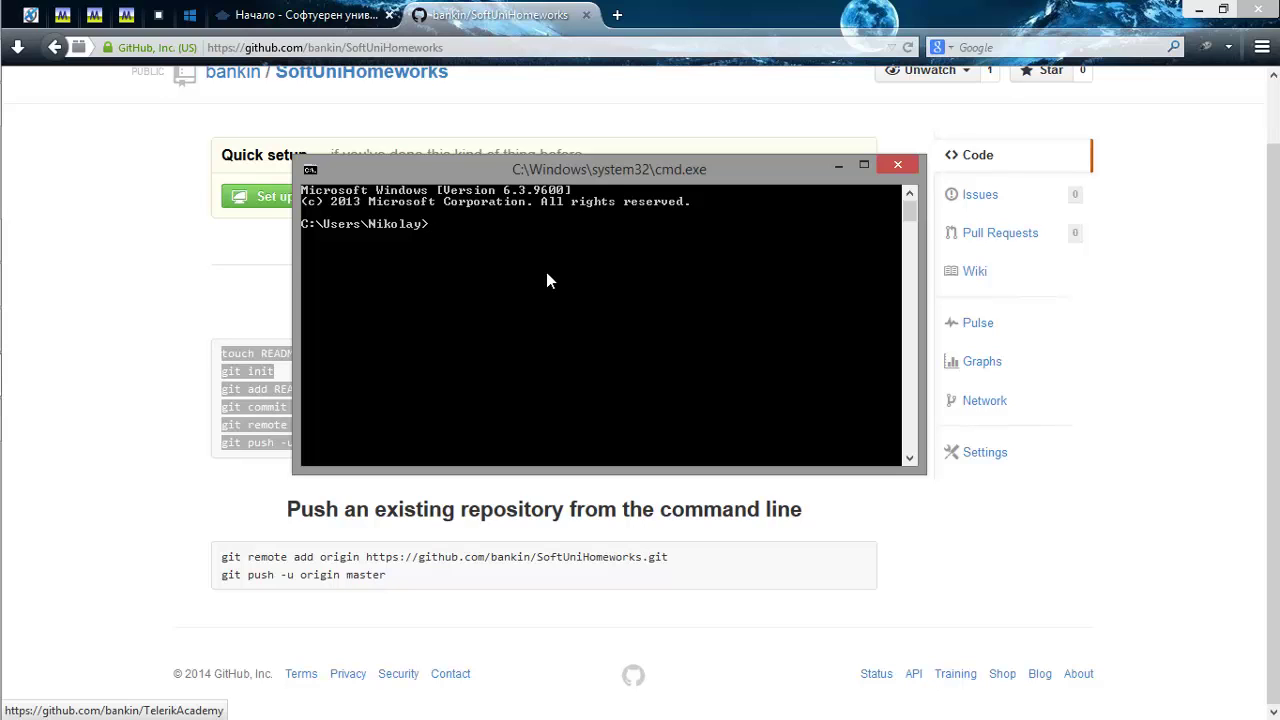
{"action": "left_click_drag", "start_coordinate": [584, 170], "coordinate": [562, 146]}
Show the full path of the SoftUniHomeworks folder in File Explorer and minimize that window.
{"action": "mouse_move", "coordinate": [30, 72]}
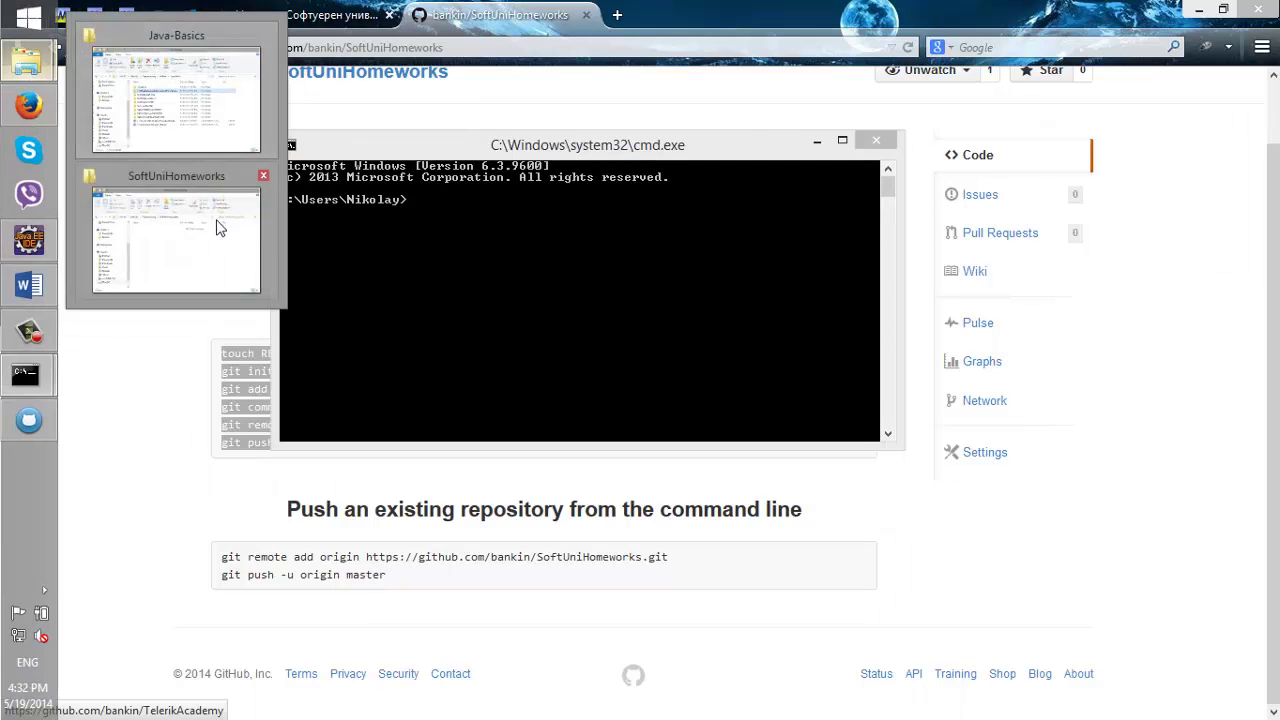
{"action": "left_click", "coordinate": [218, 216]}
{"action": "left_click", "coordinate": [360, 195]}
{"action": "left_click", "coordinate": [536, 198]}
{"action": "left_click", "coordinate": [604, 198]}
{"action": "key", "text": "Escape"}
{"action": "left_click", "coordinate": [606, 195]}
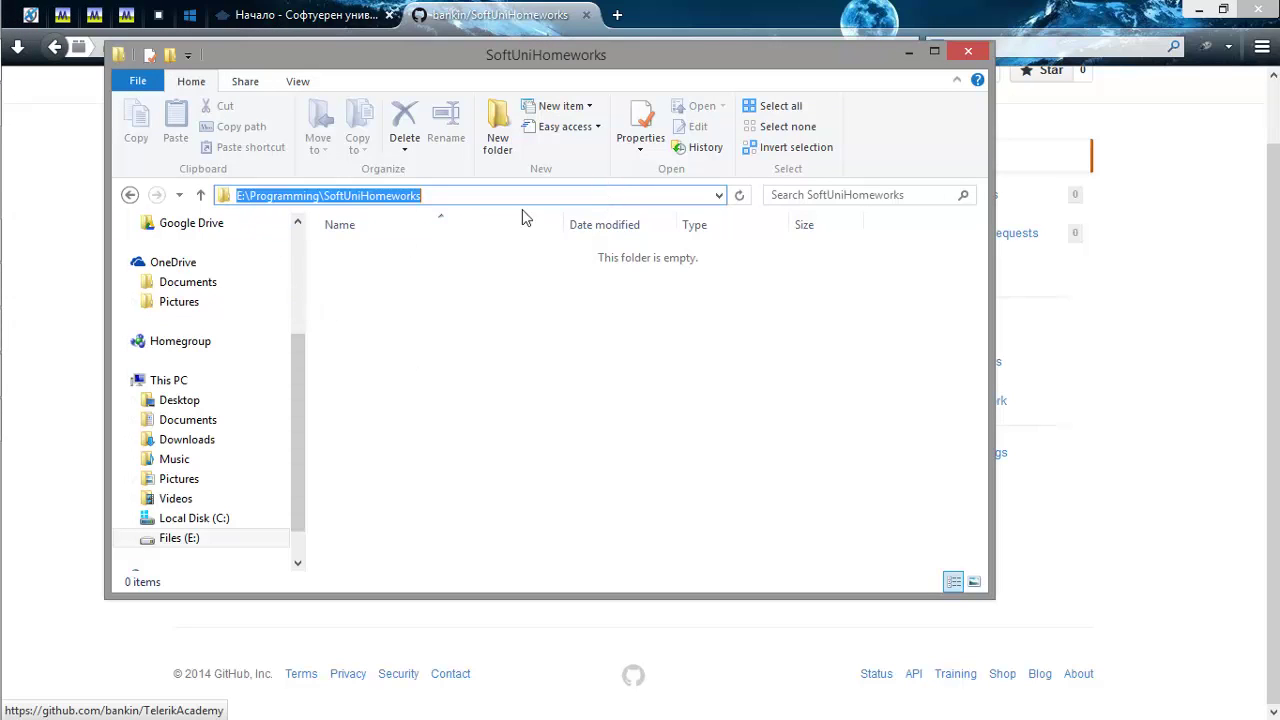
{"action": "left_click", "coordinate": [908, 51]}
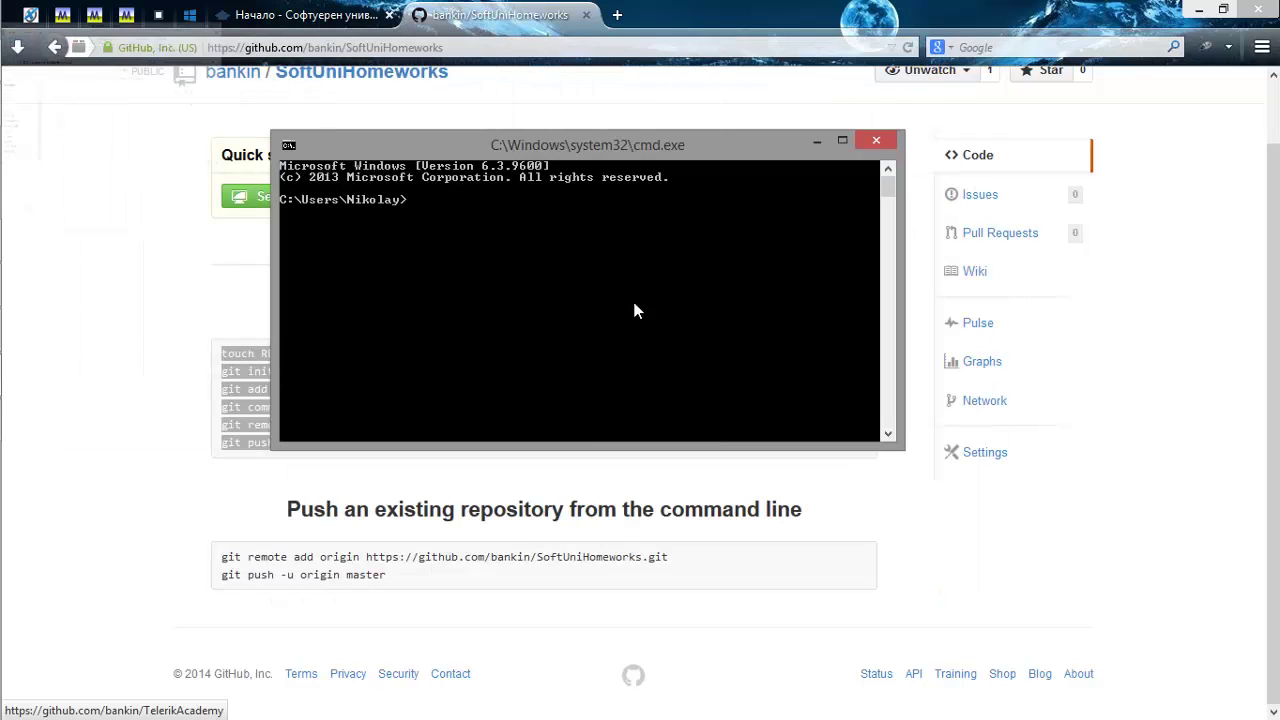
Change the Command Prompt to drive E: and enter the Programming folder.
{"action": "type", "text": "e:"}
{"action": "key", "text": "Return"}
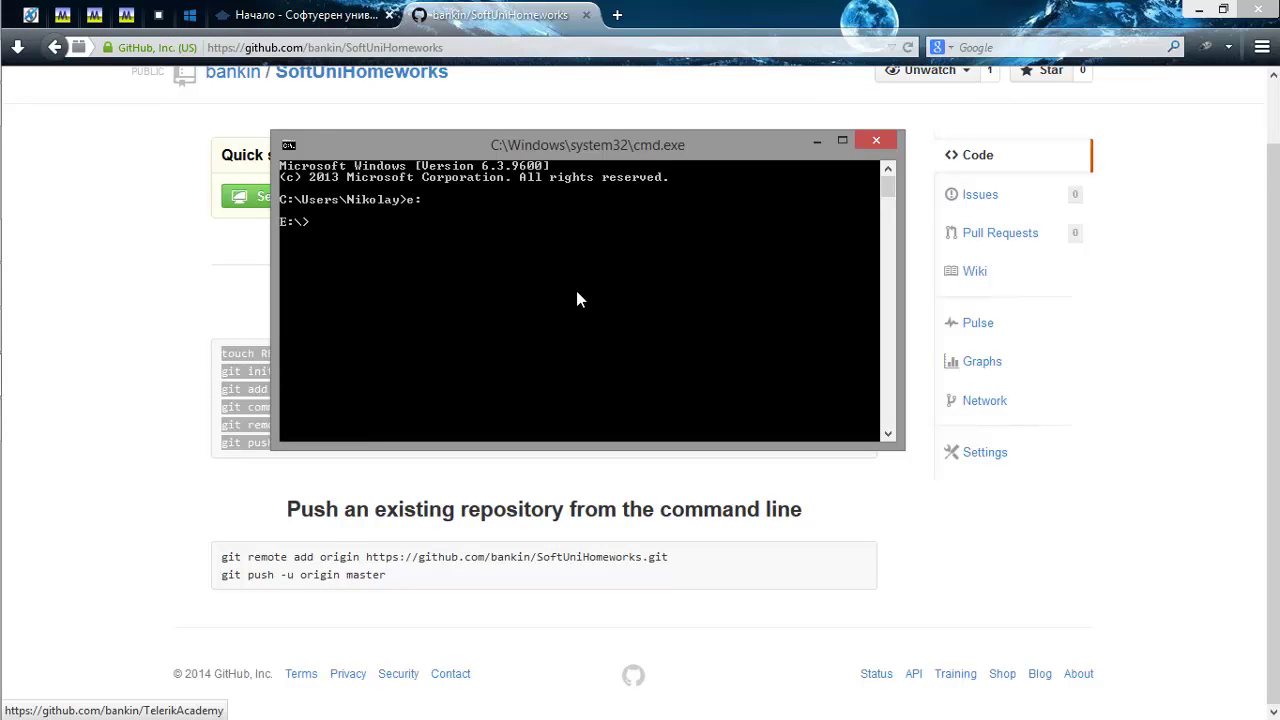
{"action": "type", "text": "cd Pr"}
{"action": "key", "text": "Tab"}
{"action": "key", "text": "Tab"}
{"action": "key", "text": "Return"}
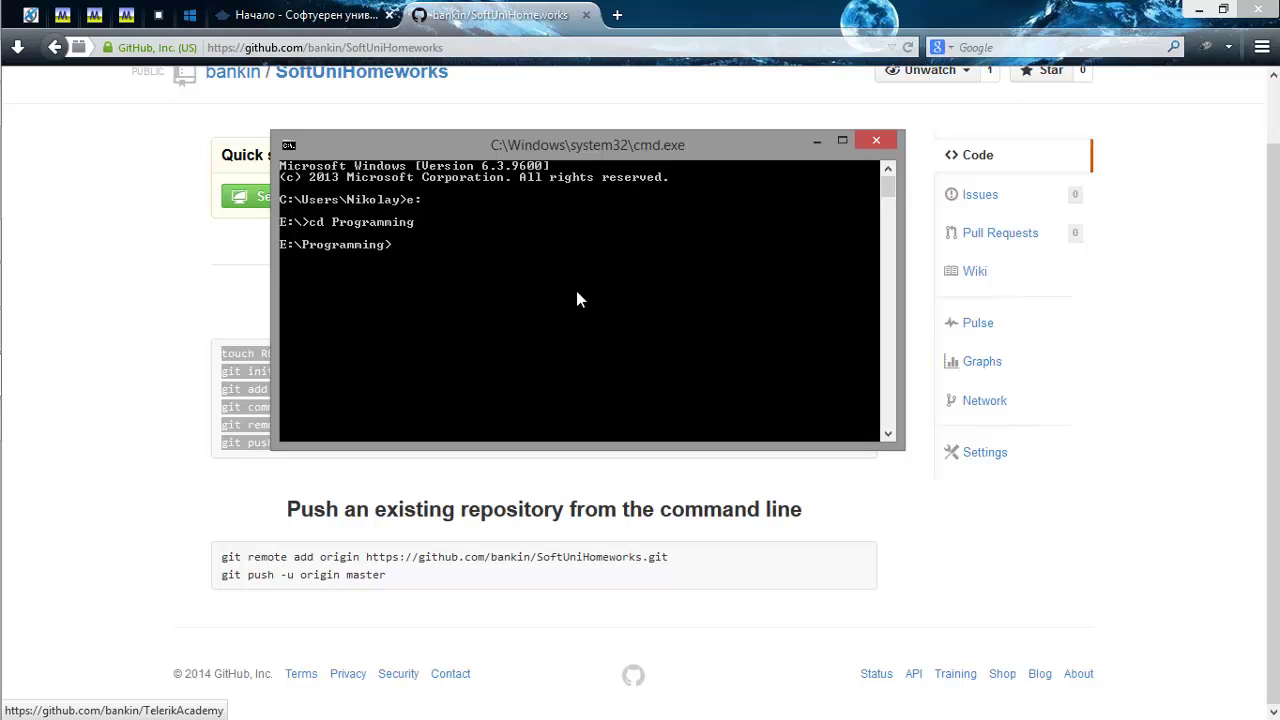
Go up to the root of drive E:, cycle through the folder-name completions for P and re-enter Programming.
{"action": "type", "text": "cd .."}
{"action": "key", "text": "Return"}
{"action": "type", "text": "cd P"}
{"action": "key", "text": "Tab"}
{"action": "key", "text": "Tab"}
{"action": "key", "text": "Tab"}
{"action": "key", "text": "Tab"}
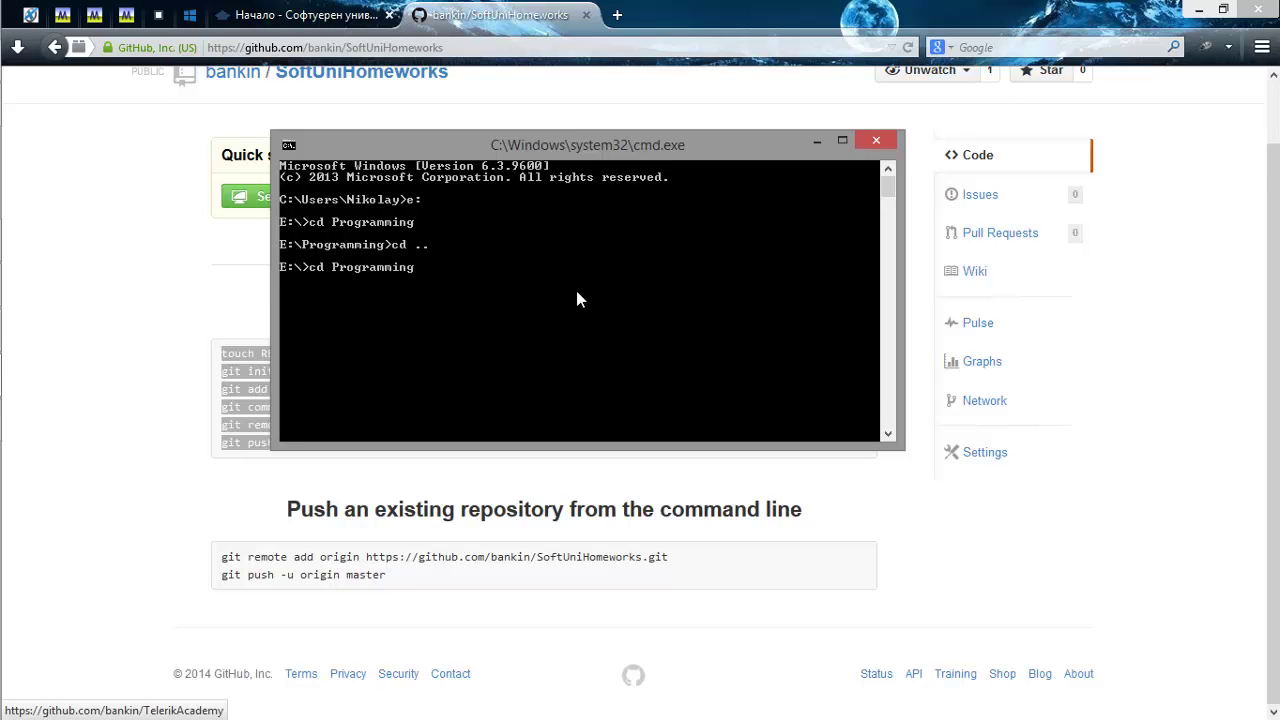
{"action": "key", "text": "Tab"}
{"action": "key", "text": "Tab"}
{"action": "key", "text": "Tab"}
{"action": "key", "text": "Tab"}
{"action": "key", "text": "Tab"}
{"action": "key", "text": "Tab"}
{"action": "key", "text": "Tab"}
{"action": "key", "text": "Tab"}
{"action": "key", "text": "Tab"}
{"action": "key", "text": "Tab"}
{"action": "key", "text": "Tab"}
{"action": "key", "text": "Return"}
Try out name completion for the SoftUni folders and enter the SoftUni folder.
{"action": "type", "text": "cd SoftUni"}
{"action": "key", "text": "Tab"}
{"action": "key", "text": "BackSpace"}
{"action": "key", "text": "BackSpace"}
{"action": "key", "text": "BackSpace"}
{"action": "key", "text": "BackSpace"}
{"action": "key", "text": "BackSpace"}
{"action": "key", "text": "BackSpace"}
{"action": "key", "text": "BackSpace"}
{"action": "key", "text": "BackSpace"}
{"action": "key", "text": "BackSpace"}
{"action": "key", "text": "Tab"}
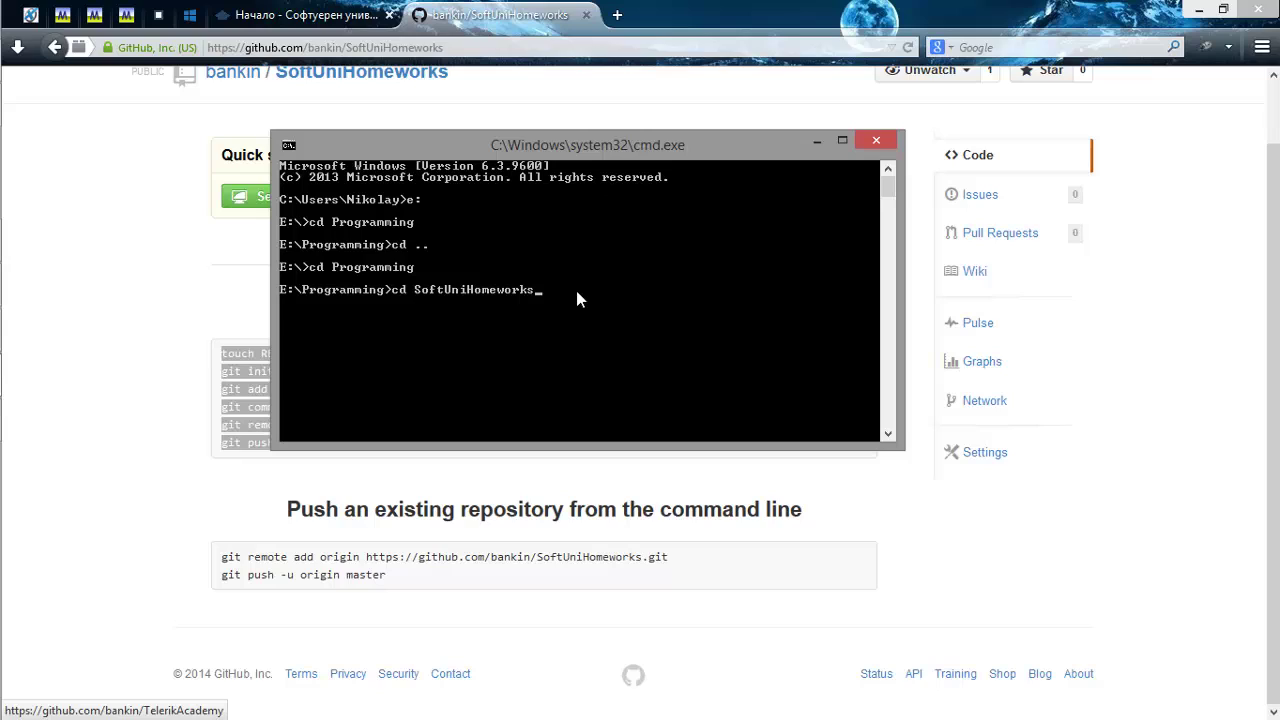
{"action": "key", "text": "BackSpace"}
{"action": "key", "text": "BackSpace"}
{"action": "key", "text": "BackSpace"}
{"action": "key", "text": "BackSpace"}
{"action": "key", "text": "BackSpace"}
{"action": "key", "text": "BackSpace"}
{"action": "key", "text": "BackSpace"}
{"action": "key", "text": "BackSpace"}
{"action": "key", "text": "BackSpace"}
{"action": "key", "text": "BackSpace"}
{"action": "key", "text": "BackSpace"}
{"action": "key", "text": "BackSpace"}
{"action": "key", "text": "BackSpace"}
{"action": "key", "text": "BackSpace"}
{"action": "key", "text": "BackSpace"}
{"action": "key", "text": "BackSpace"}
{"action": "type", "text": "SoftUni"}
{"action": "key", "text": "Return"}
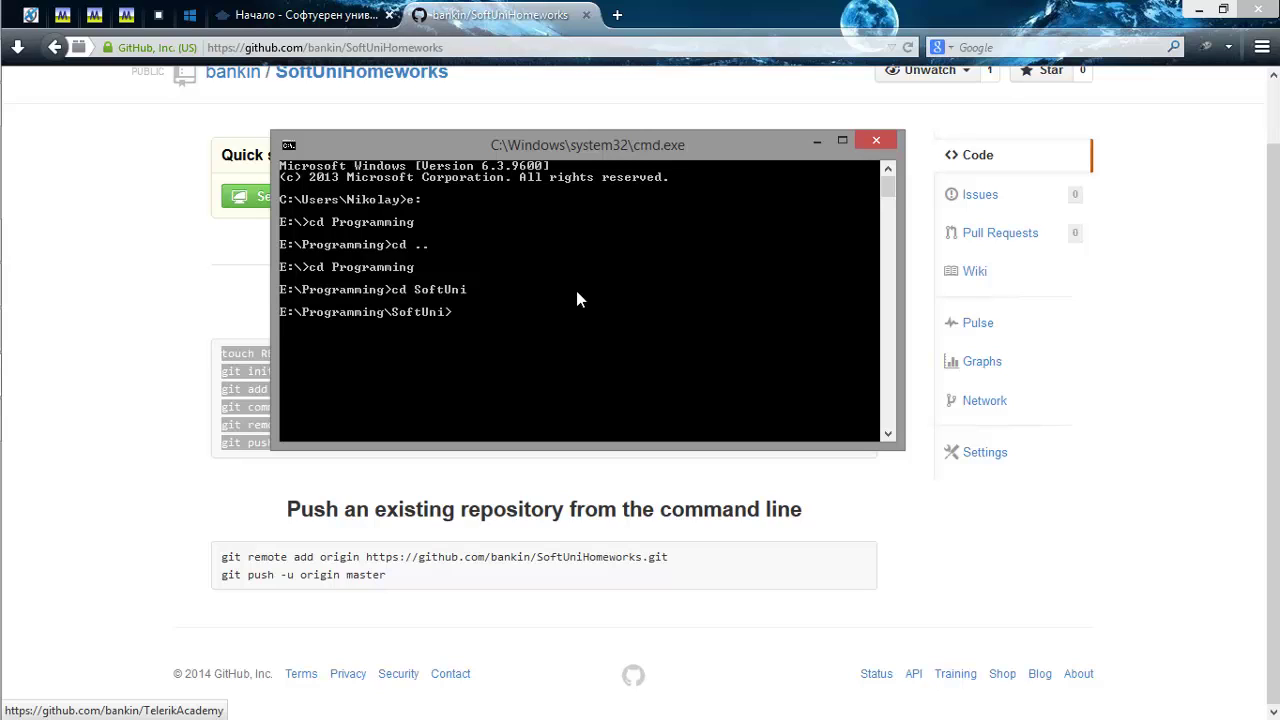
Go back up to the Programming folder and enter the SoftUniHomeworks folder.
{"action": "type", "text": "cd .."}
{"action": "key", "text": "Return"}
{"action": "type", "text": "cd SoftUniHomeworks"}
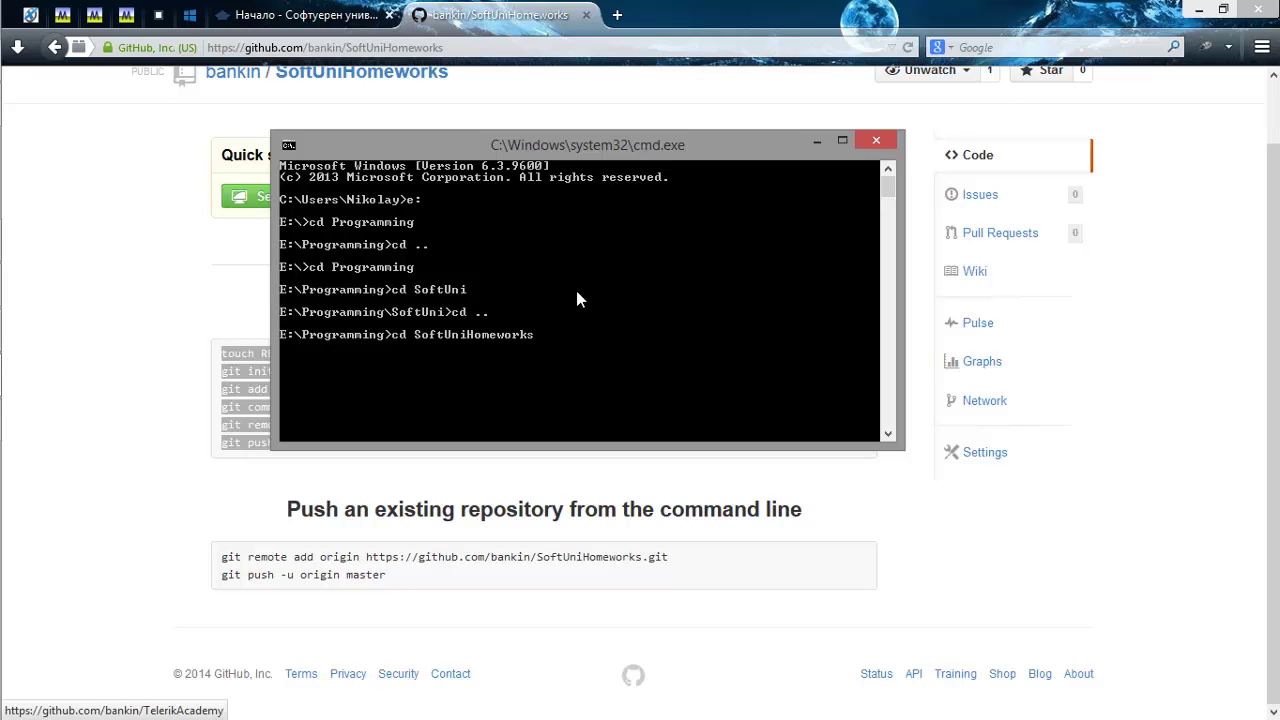
{"action": "key", "text": "Return"}
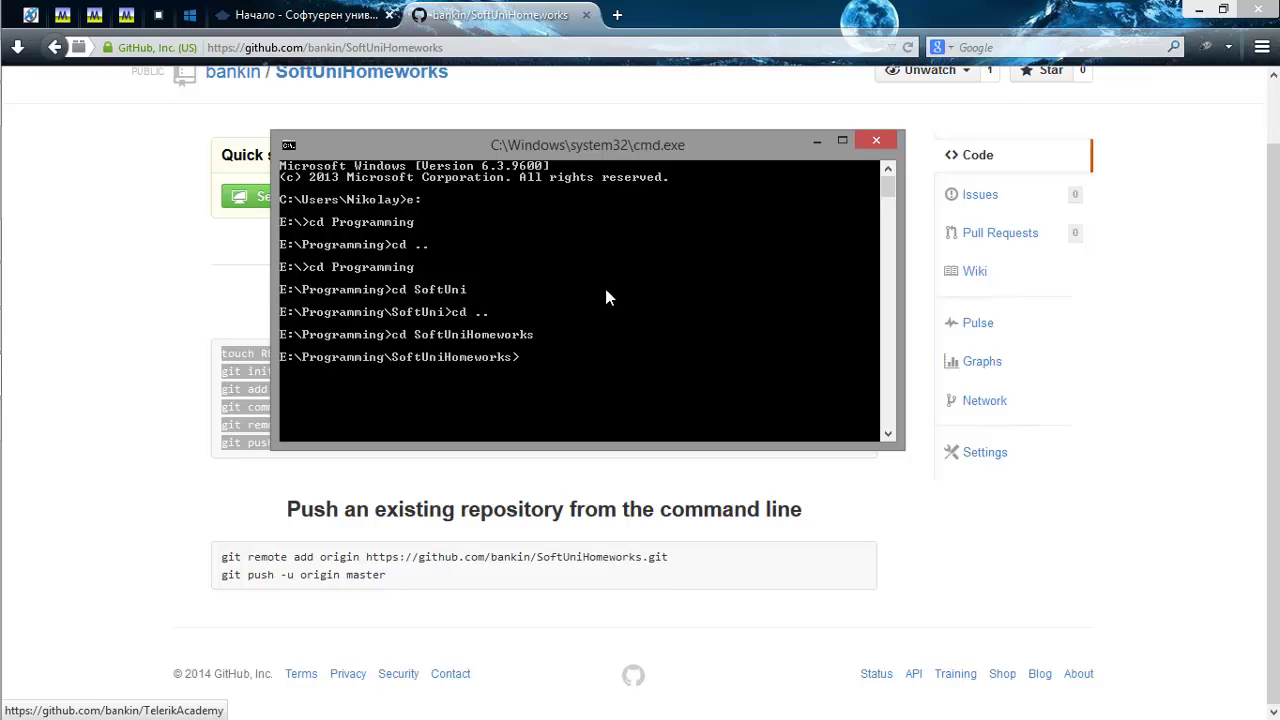
Move the Command Prompt clear of the GitHub commands and create an empty README.md with the touch command.
{"action": "left_click", "coordinate": [154, 385]}
{"action": "key", "text": "alt+Tab"}
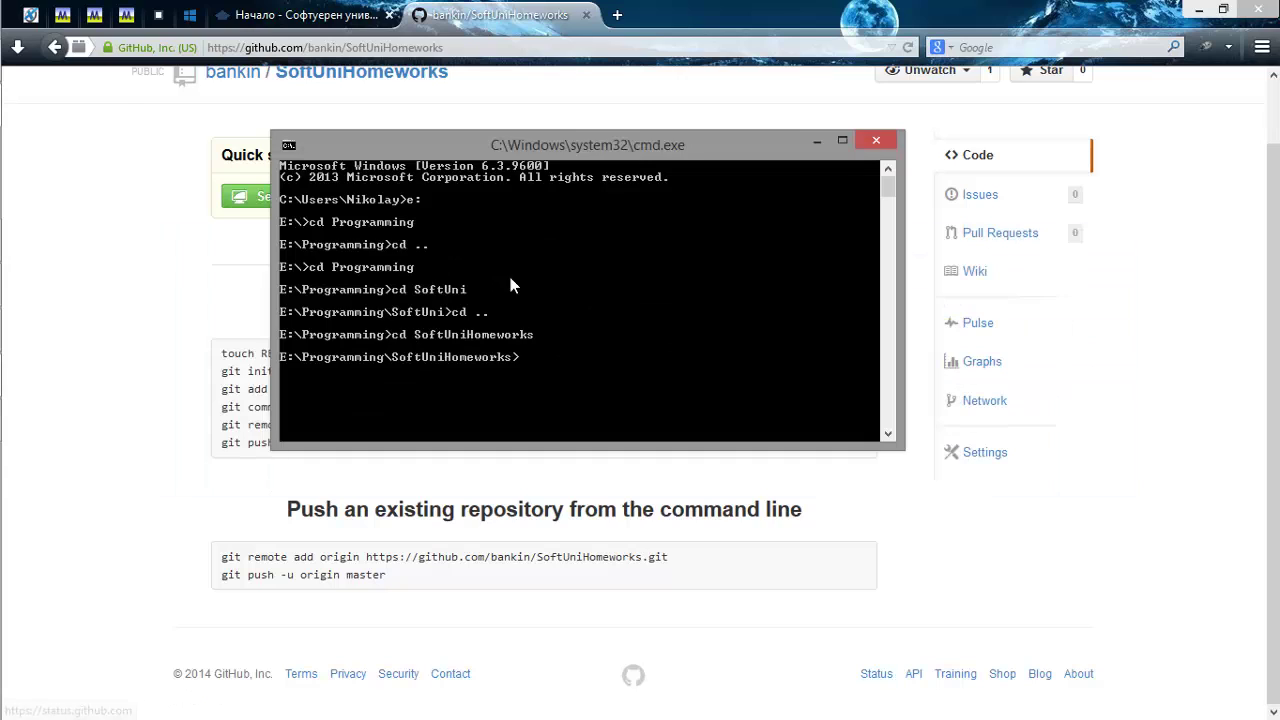
{"action": "left_click_drag", "start_coordinate": [545, 144], "coordinate": [660, 86]}
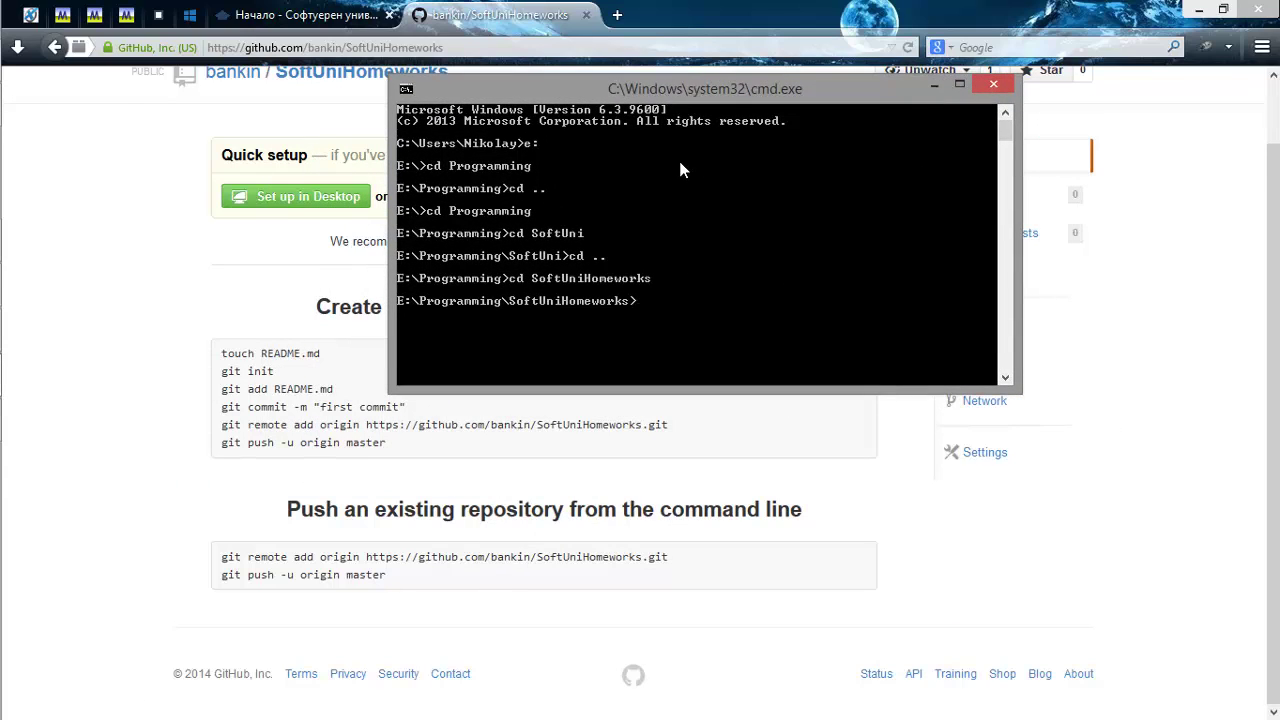
{"action": "type", "text": "touch README.md"}
{"action": "key", "text": "Return"}
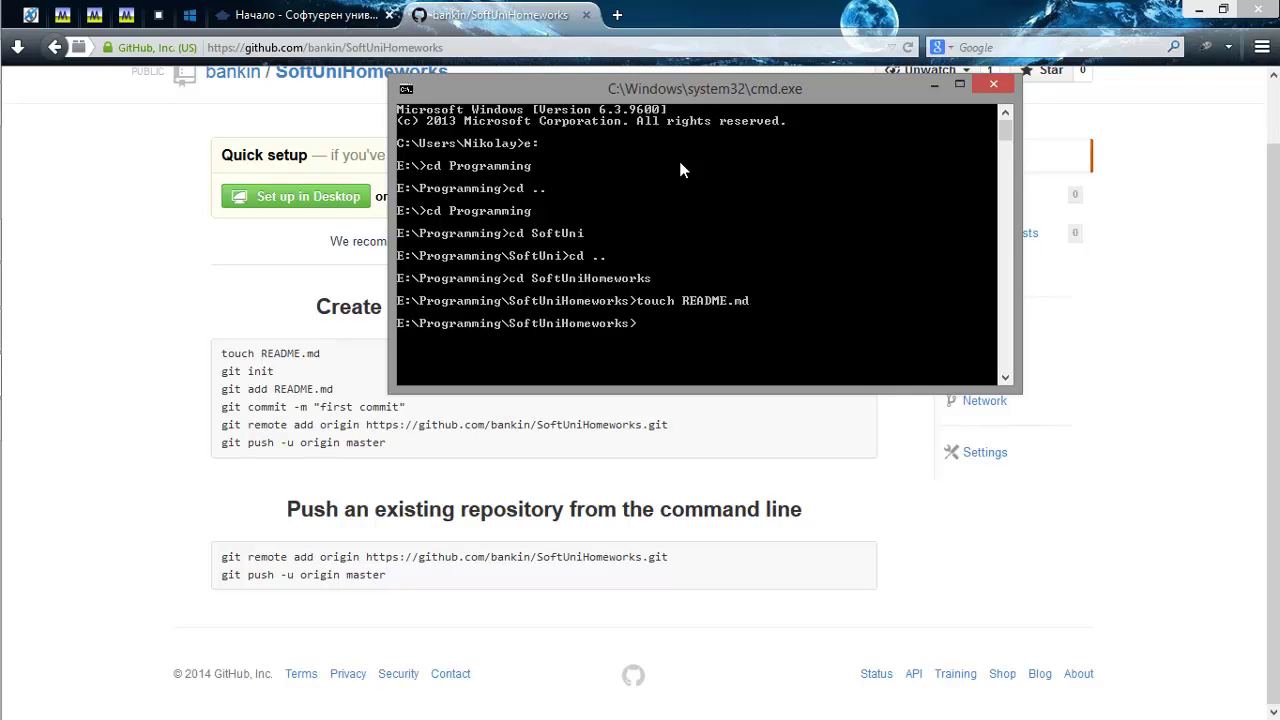
List the contents of the SoftUniHomeworks folder with both the dir and ls commands.
{"action": "type", "text": "dir"}
{"action": "key", "text": "Return"}
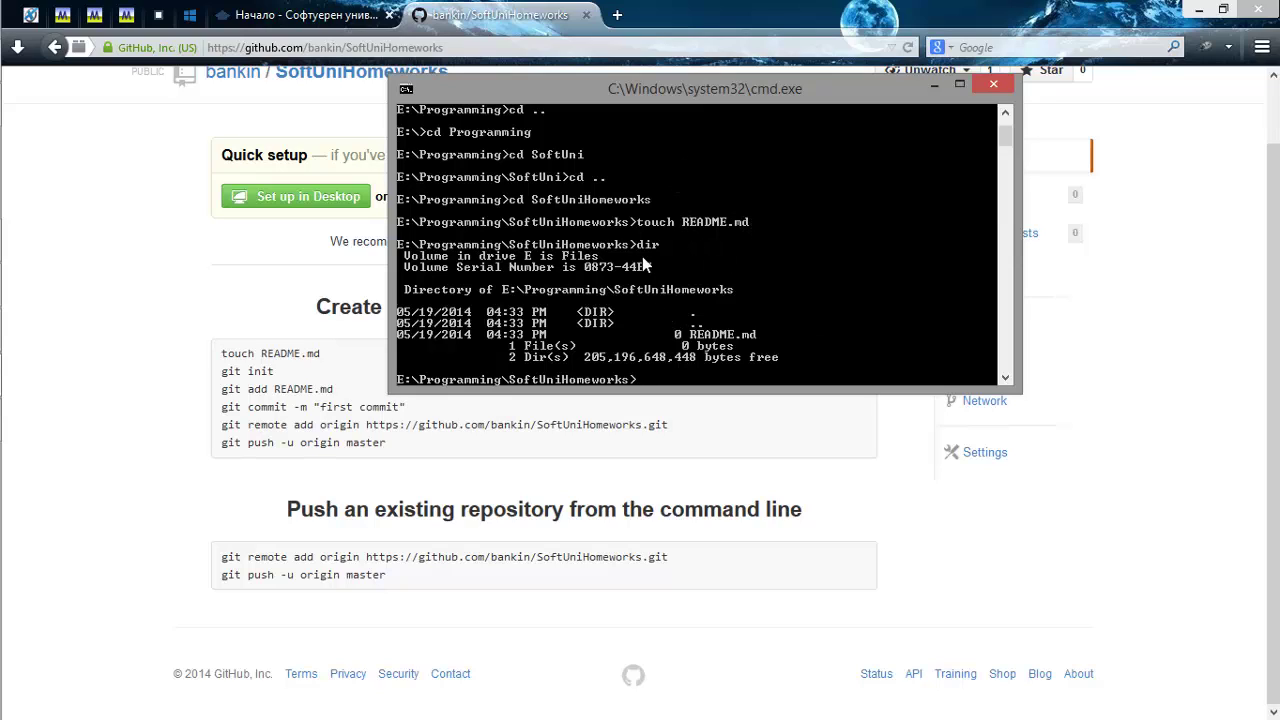
{"action": "type", "text": "ls"}
{"action": "key", "text": "Return"}
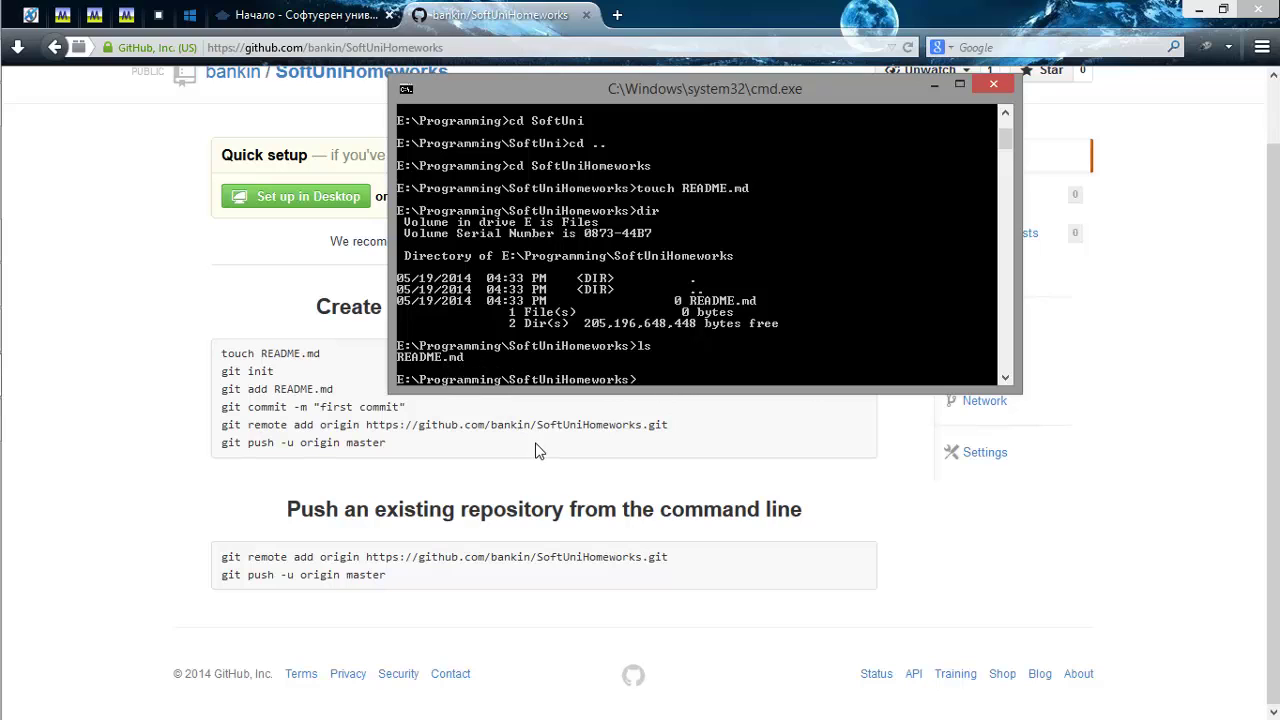
Search the web for "markdown basics" in a new browser tab.
{"action": "left_click", "coordinate": [614, 16]}
{"action": "type", "text": "mark"}
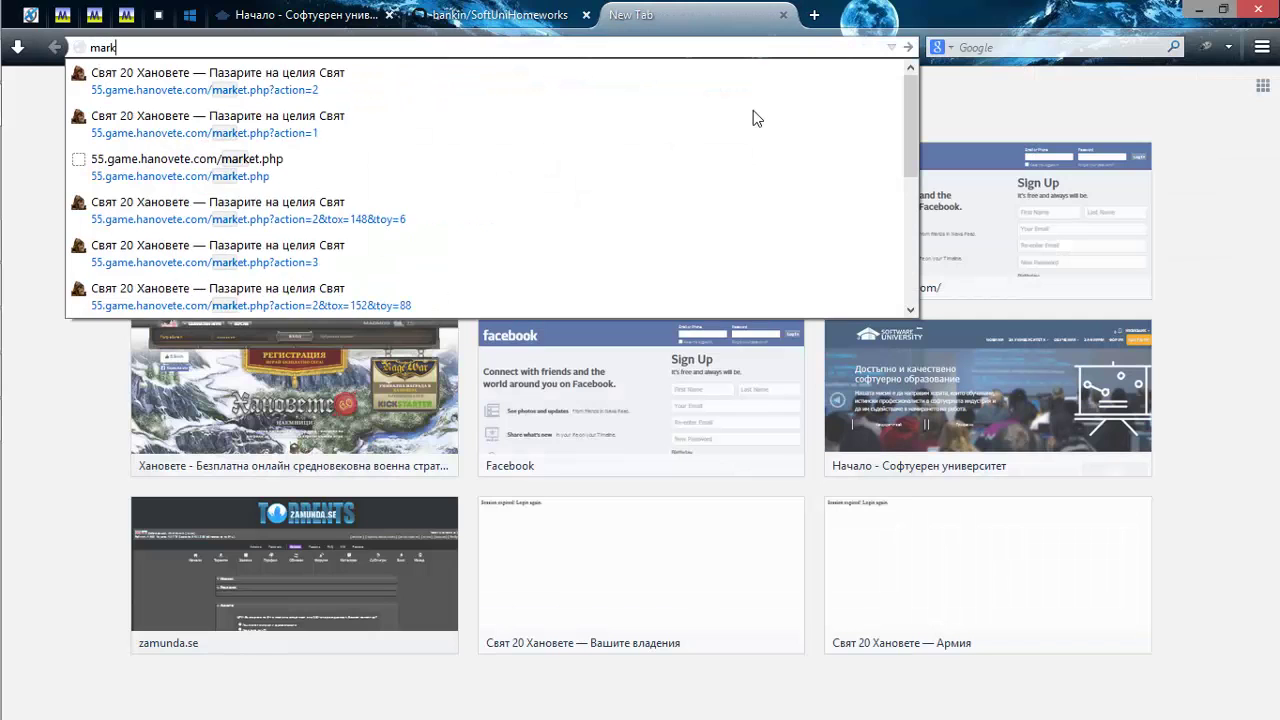
{"action": "type", "text": "down basi"}
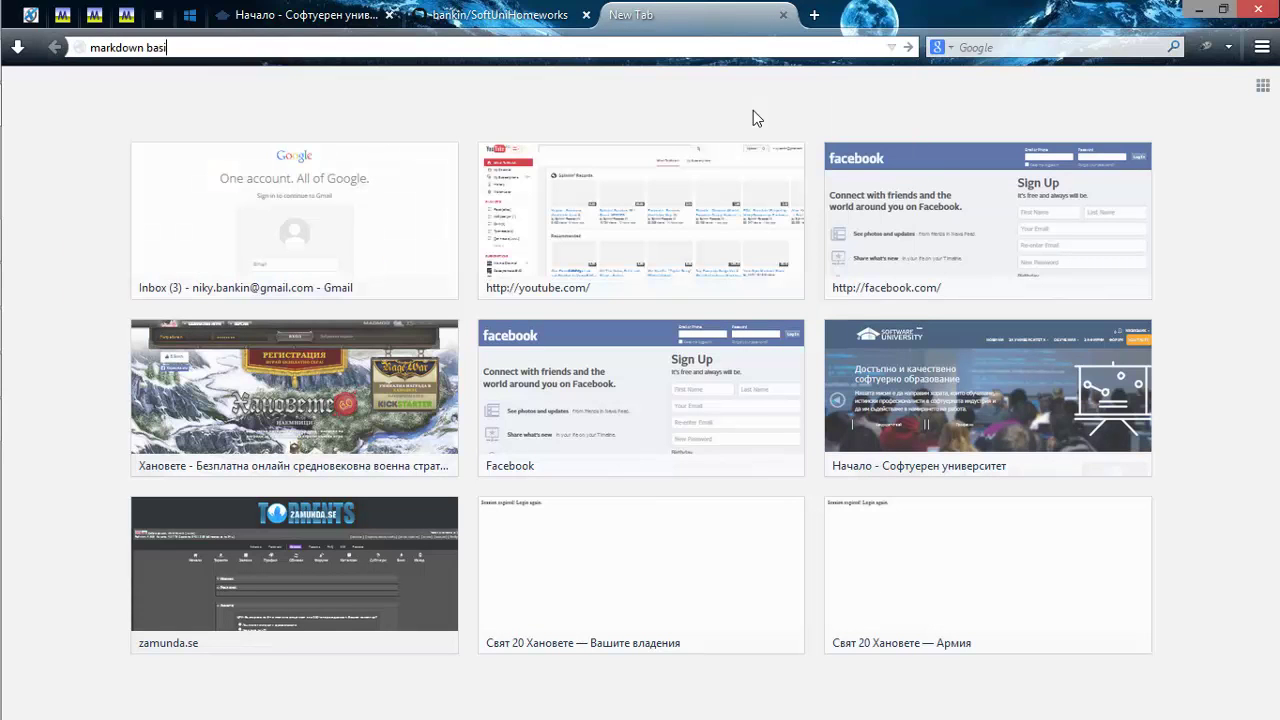
{"action": "type", "text": "cs"}
{"action": "key", "text": "Return"}
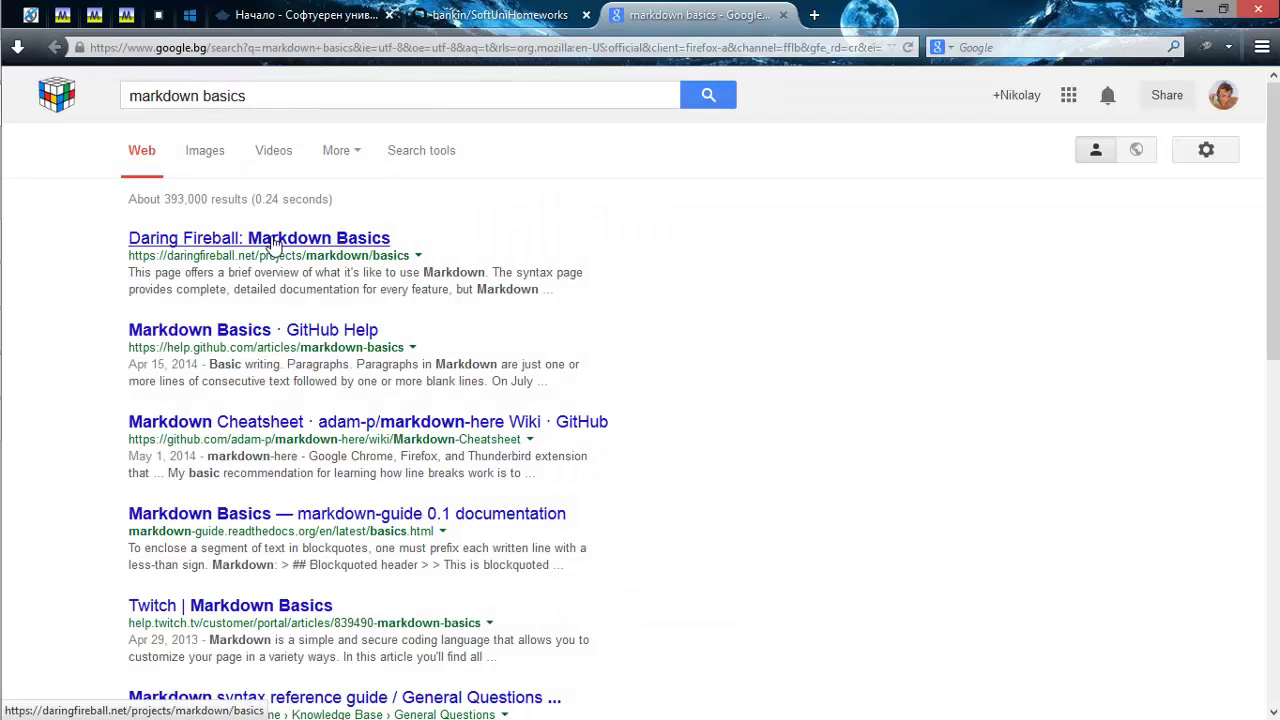
Open the GitHub Help result on Markdown Basics in its own tab and look over the headings and text styling syntax.
{"action": "right_click", "coordinate": [290, 330]}
{"action": "left_click", "coordinate": [340, 334]}
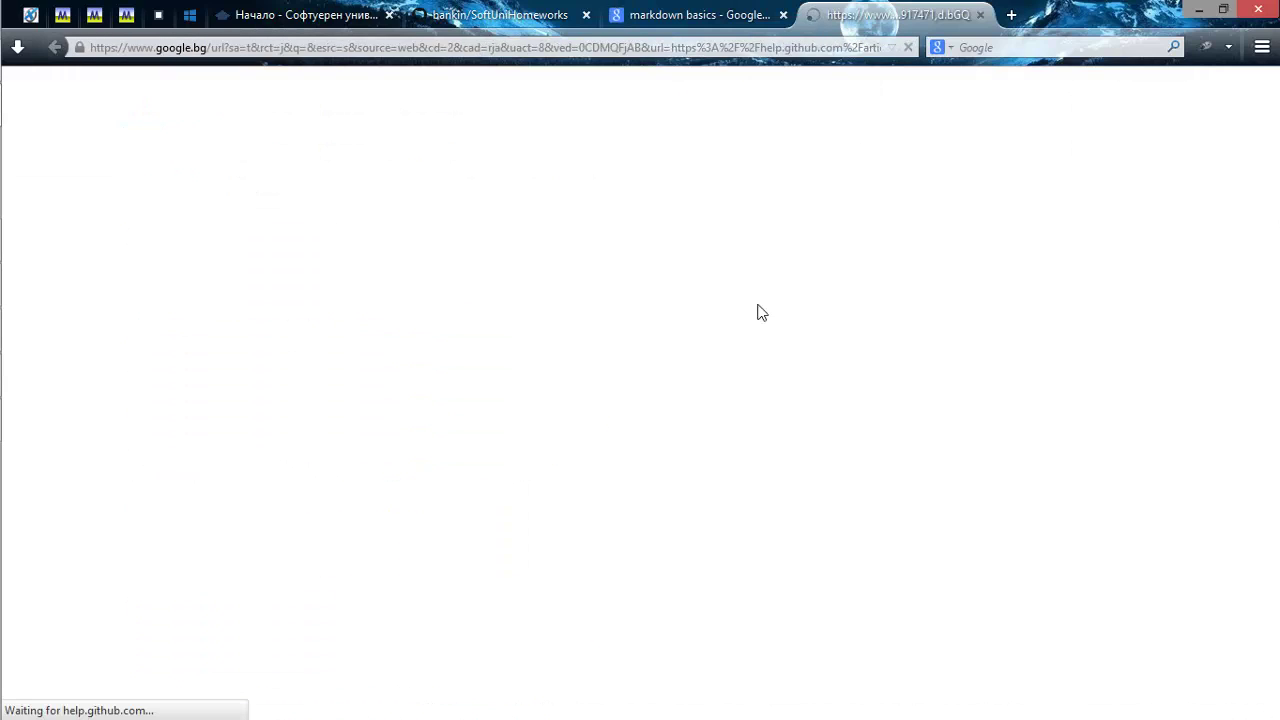
{"action": "scroll", "coordinate": [700, 360], "scroll_direction": "down", "scroll_amount": 3}
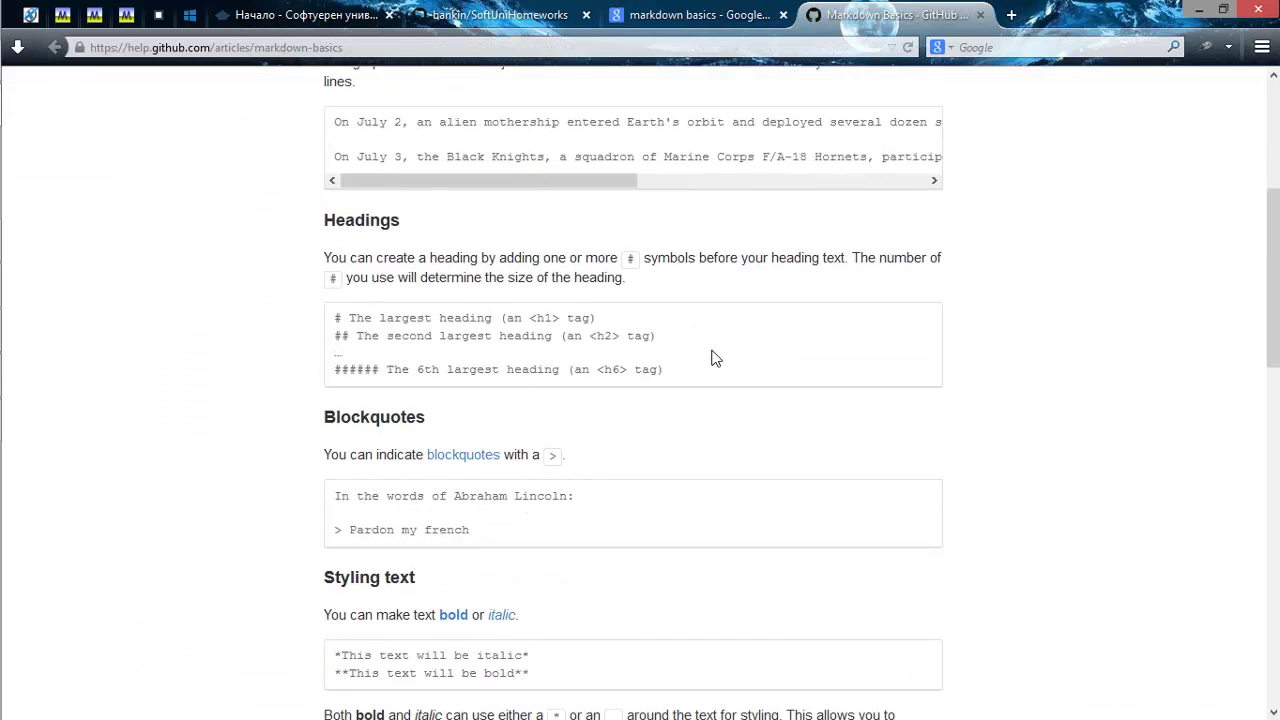
Go from the SoftUniHomeworks page through the profile to the SoftUni repository and examine how its README.md is rendered.
{"action": "left_click", "coordinate": [470, 17]}
{"action": "scroll", "coordinate": [750, 300], "scroll_direction": "up", "scroll_amount": 1}
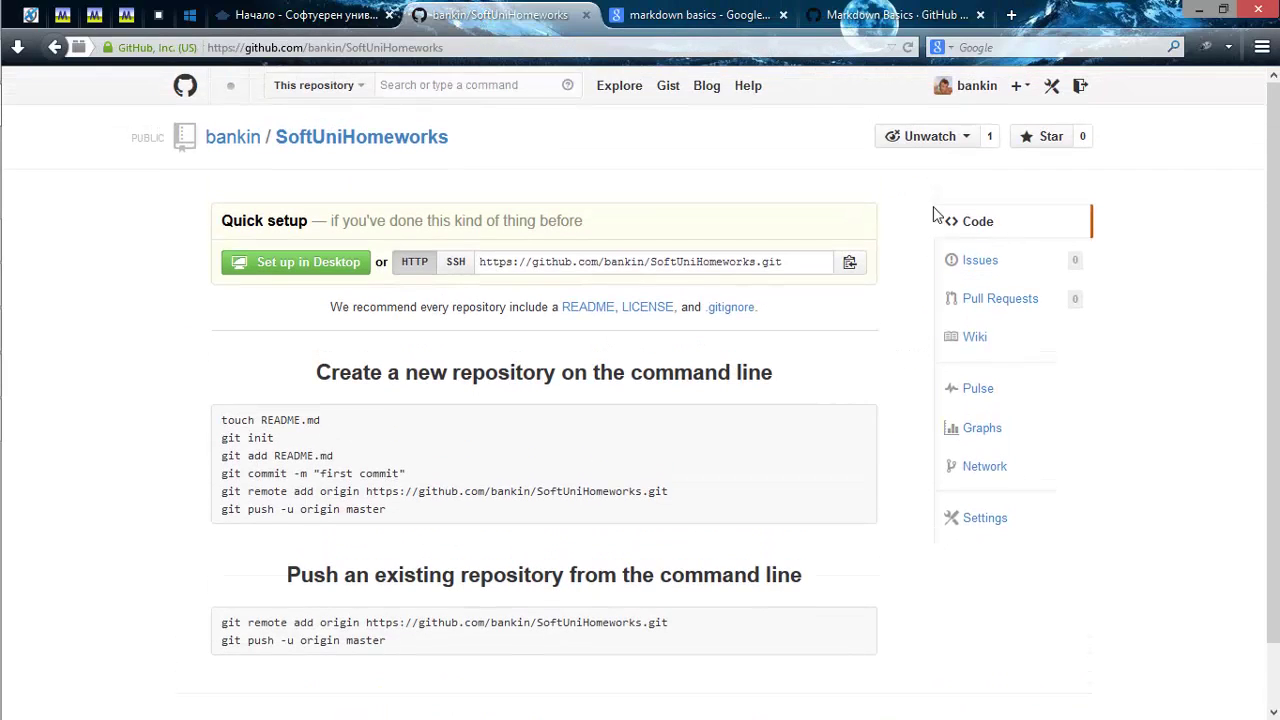
{"action": "left_click", "coordinate": [980, 88]}
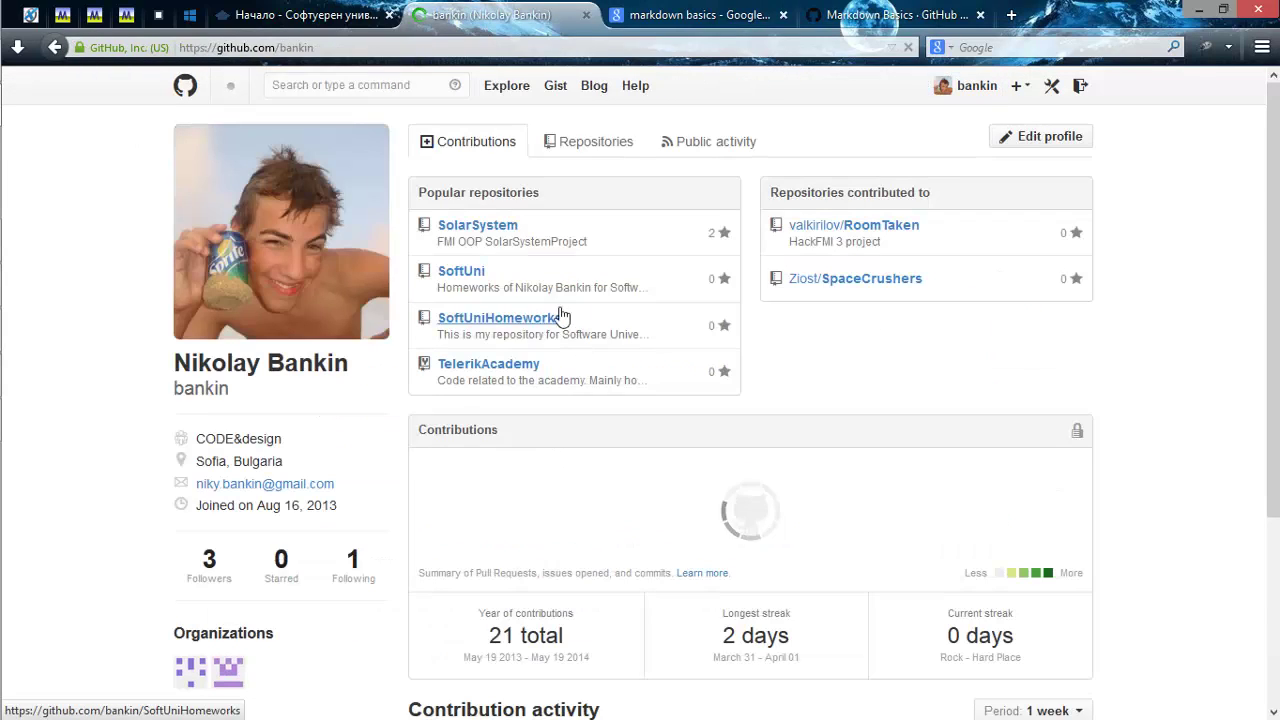
{"action": "left_click", "coordinate": [472, 276]}
{"action": "scroll", "coordinate": [420, 466], "scroll_direction": "down", "scroll_amount": 3}
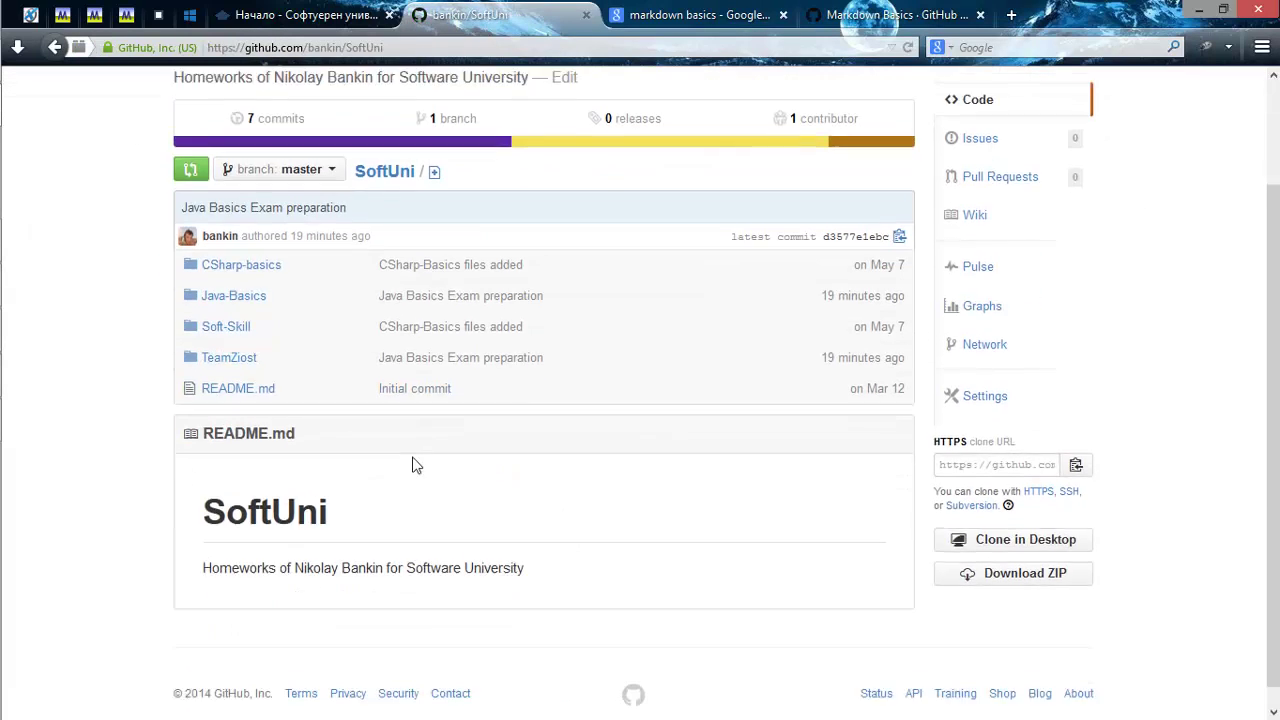
{"action": "left_click_drag", "start_coordinate": [205, 481], "coordinate": [623, 563]}
{"action": "left_click_drag", "start_coordinate": [203, 490], "coordinate": [590, 500]}
{"action": "left_click", "coordinate": [582, 548]}
{"action": "scroll", "coordinate": [1030, 448], "scroll_direction": "up", "scroll_amount": 2}
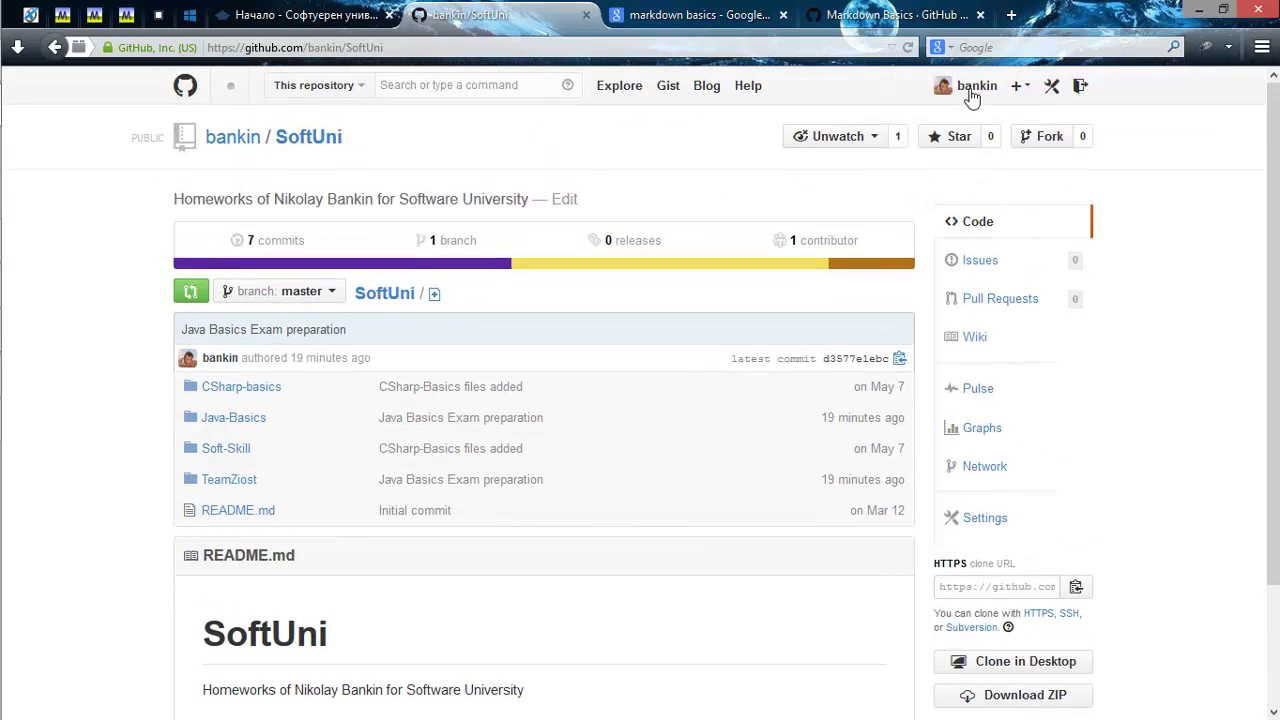
Look through the contributed RoomTaken repository from the profile page, and return to the profile.
{"action": "left_click", "coordinate": [975, 86]}
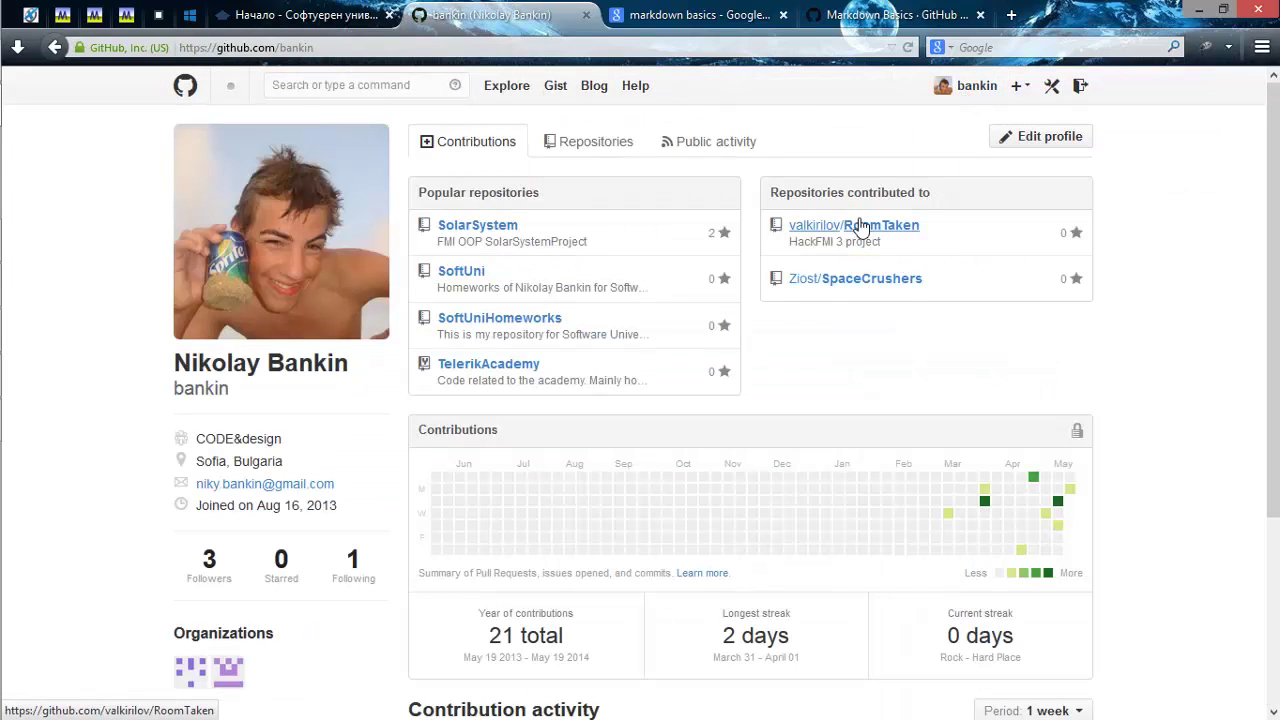
{"action": "left_click", "coordinate": [855, 224]}
{"action": "scroll", "coordinate": [604, 331], "scroll_direction": "down", "scroll_amount": 5}
{"action": "scroll", "coordinate": [708, 357], "scroll_direction": "up", "scroll_amount": 5}
{"action": "key", "text": "alt+Left"}
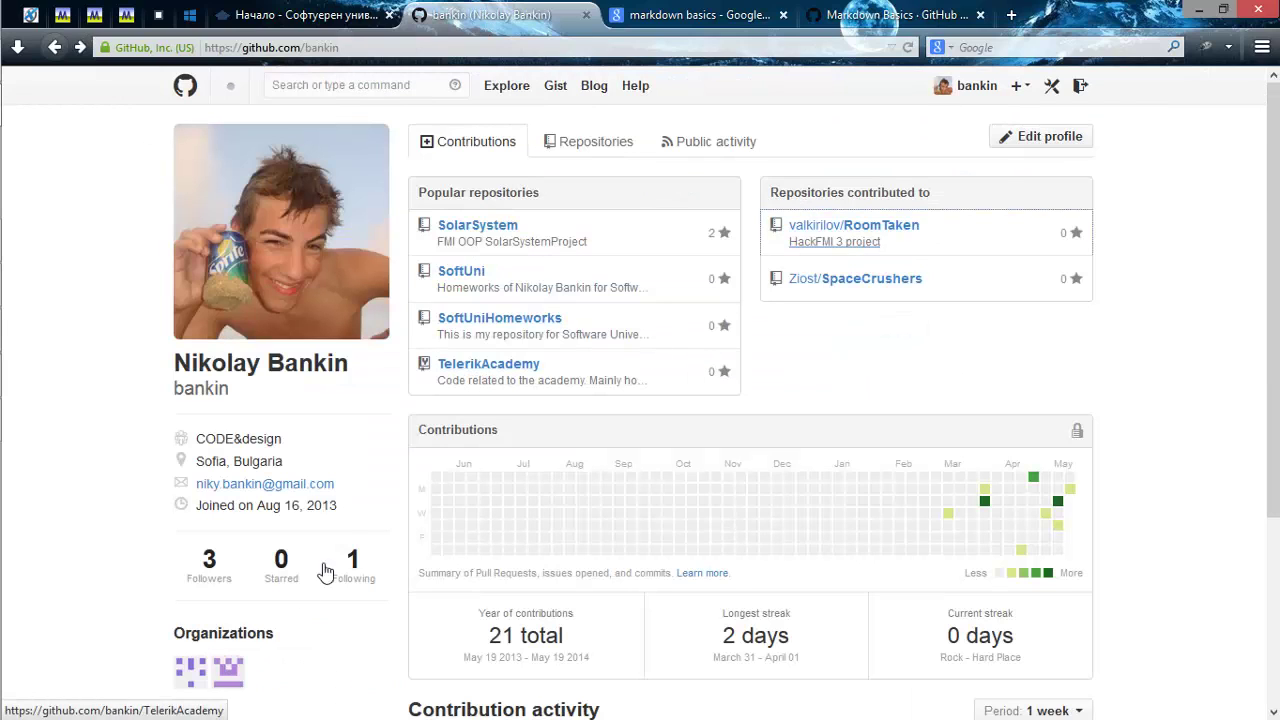
Open the Roomico repository of the Parchetata organization and examine the description and table of contents in its README.
{"action": "left_click", "coordinate": [192, 672]}
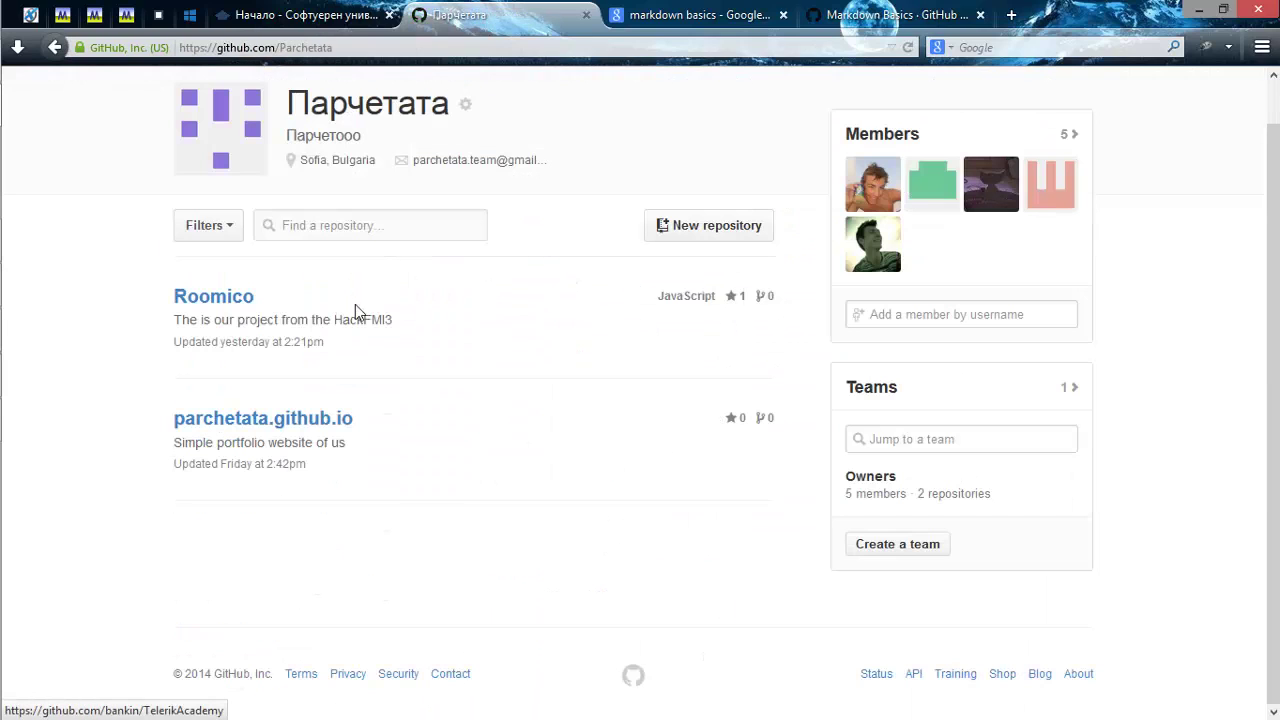
{"action": "left_click", "coordinate": [185, 297]}
{"action": "scroll", "coordinate": [323, 394], "scroll_direction": "down", "scroll_amount": 5}
{"action": "left_click_drag", "start_coordinate": [204, 190], "coordinate": [463, 323]}
{"action": "left_click", "coordinate": [383, 196]}
{"action": "scroll", "coordinate": [400, 205], "scroll_direction": "down", "scroll_amount": 2}
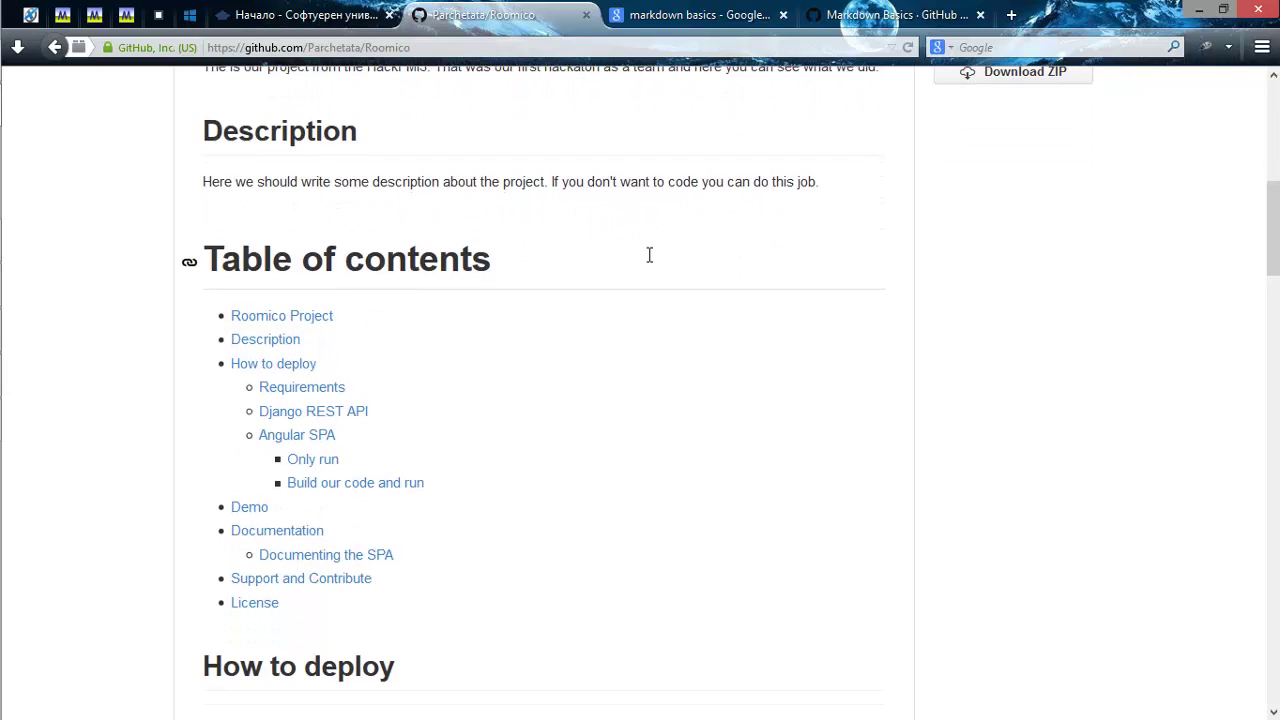
Follow the README's "How to deploy" contents link and read through the deployment instructions.
{"action": "scroll", "coordinate": [683, 271], "scroll_direction": "down", "scroll_amount": 2}
{"action": "scroll", "coordinate": [400, 300], "scroll_direction": "up", "scroll_amount": 1}
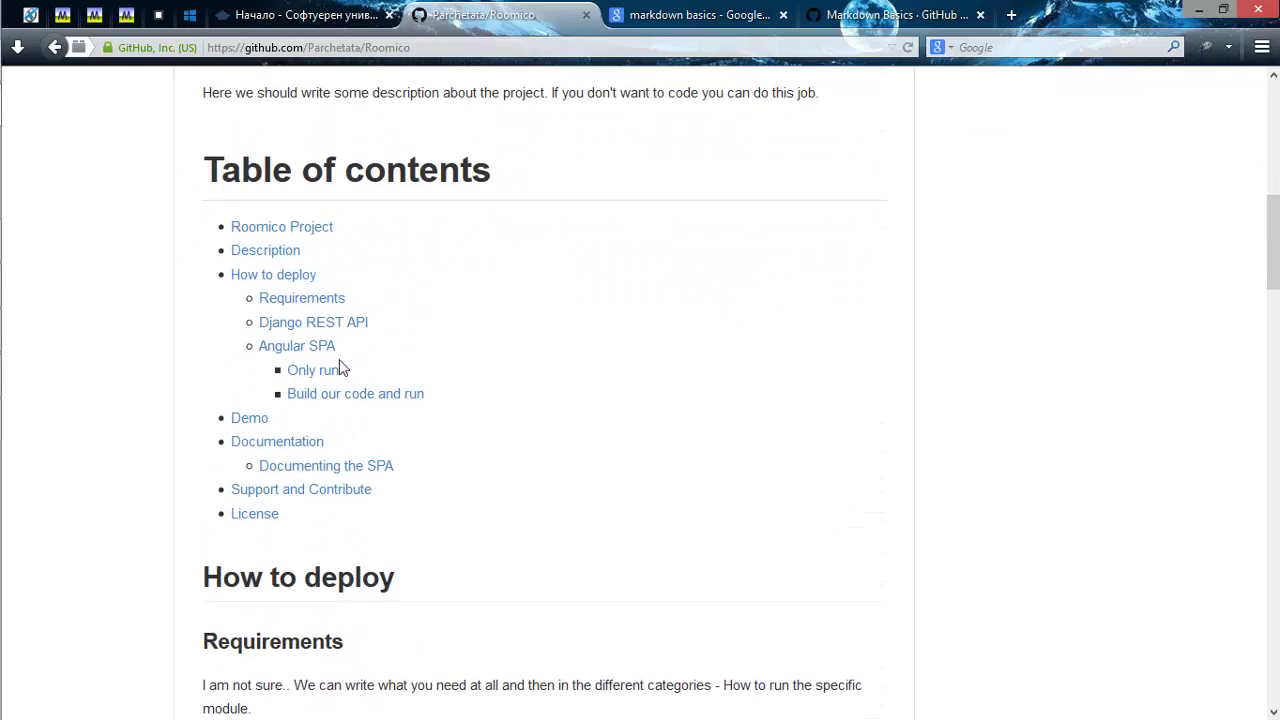
{"action": "left_click", "coordinate": [277, 276]}
{"action": "scroll", "coordinate": [514, 351], "scroll_direction": "down", "scroll_amount": 15}
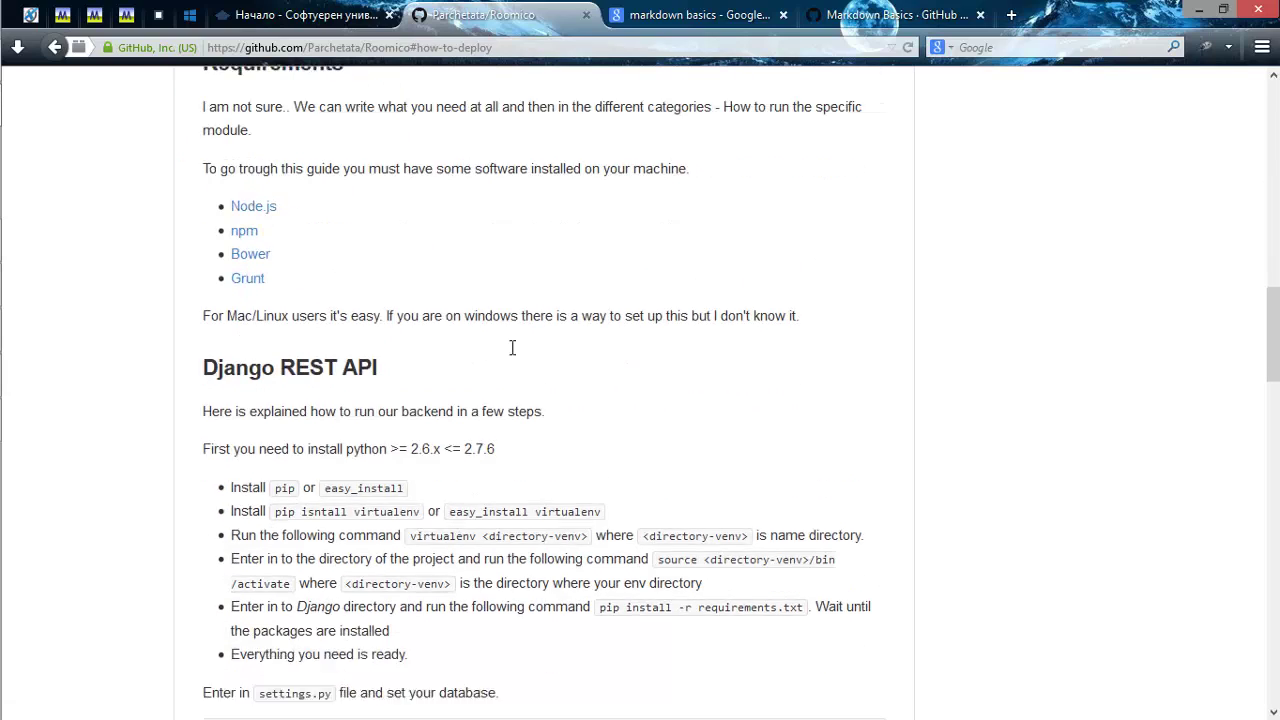
{"action": "scroll", "coordinate": [540, 360], "scroll_direction": "up", "scroll_amount": 15}
Go back to the profile page and reopen the SoftUniHomeworks repository.
{"action": "key", "text": "alt+Left"}
{"action": "key", "text": "alt+Left"}
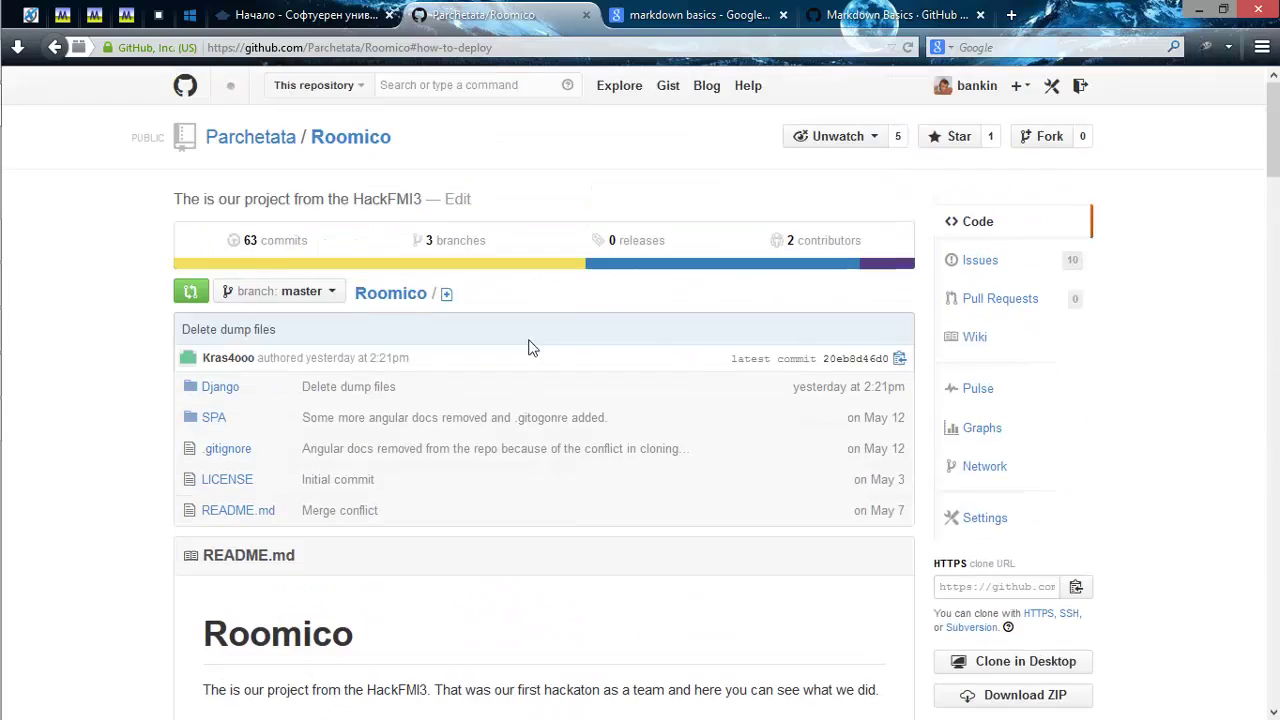
{"action": "key", "text": "alt+Left"}
{"action": "key", "text": "alt+Left"}
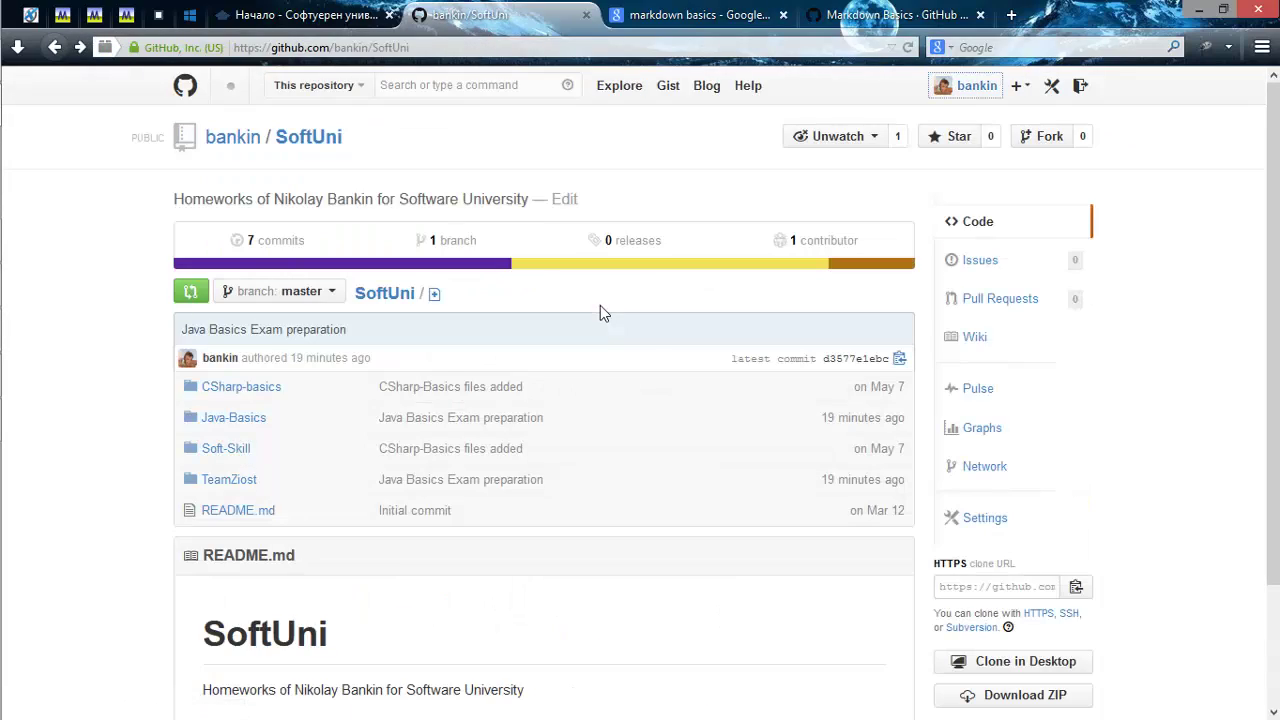
{"action": "left_click", "coordinate": [79, 46]}
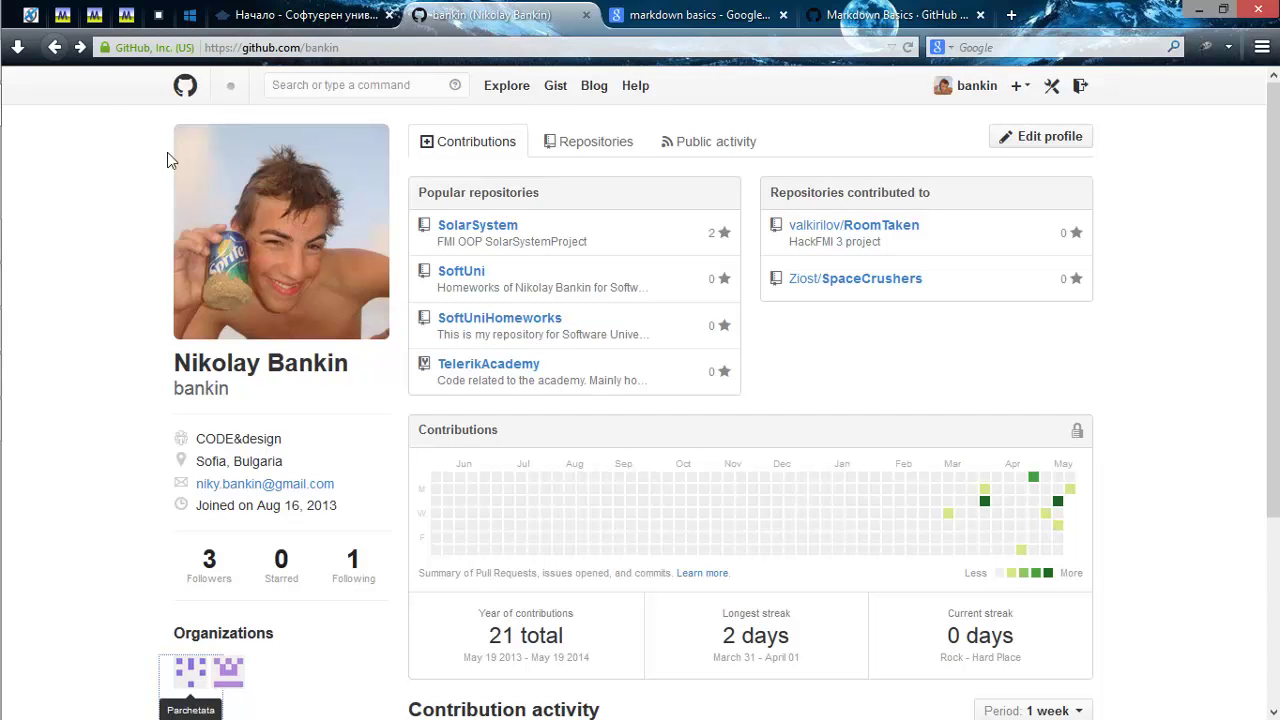
{"action": "left_click", "coordinate": [490, 320]}
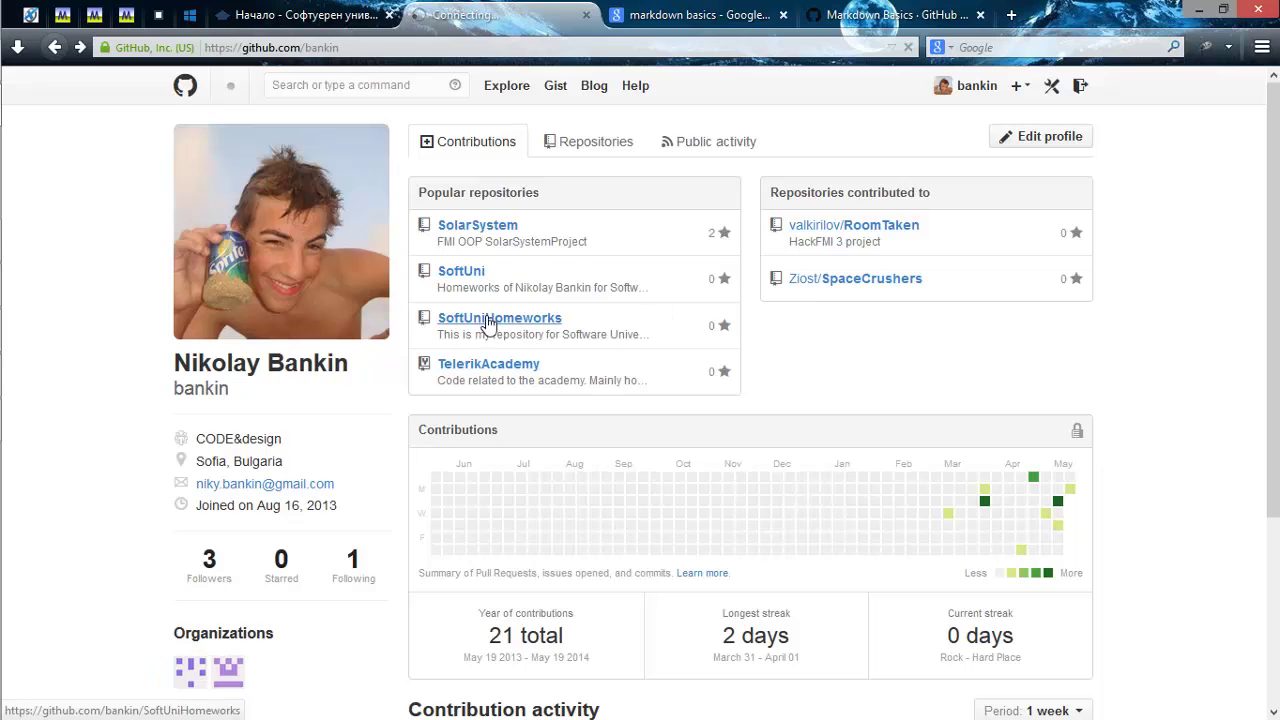
Examine the command-line instructions for creating a new repository and pushing an existing one.
{"action": "scroll", "coordinate": [371, 490], "scroll_direction": "down", "scroll_amount": 1}
{"action": "scroll", "coordinate": [370, 633], "scroll_direction": "down", "scroll_amount": 1}
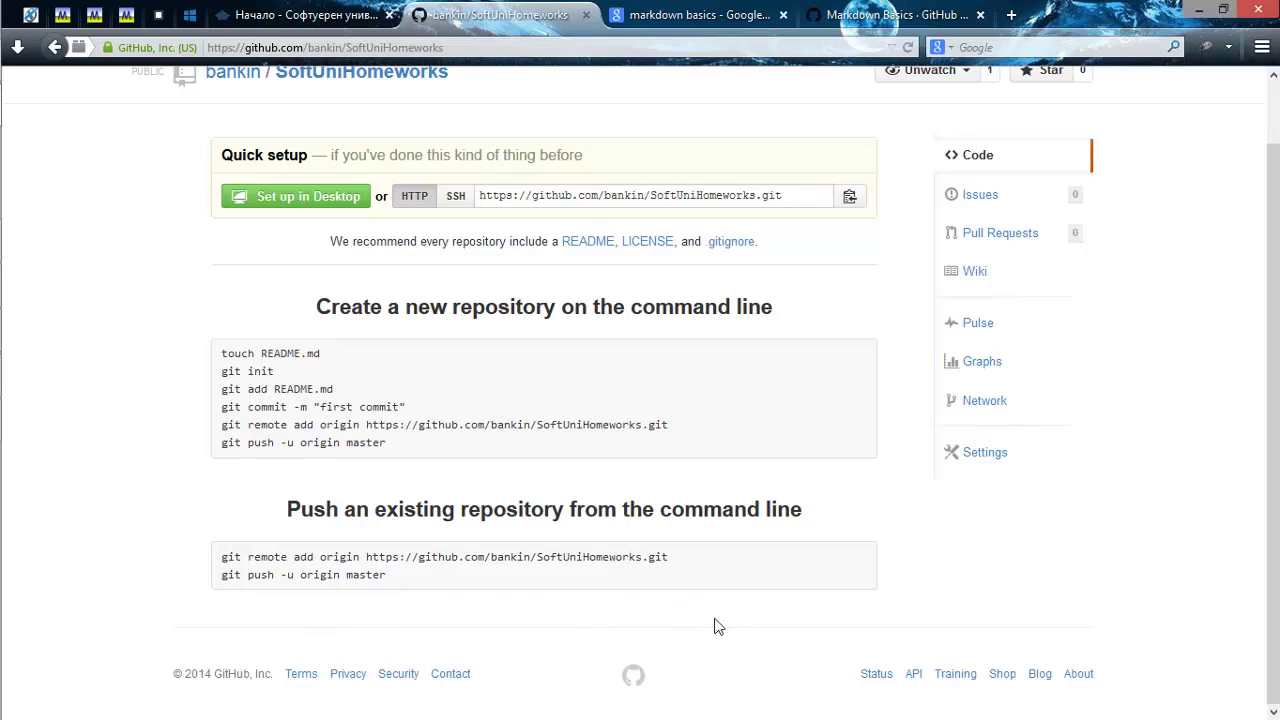
{"action": "left_click_drag", "start_coordinate": [589, 557], "coordinate": [337, 537]}
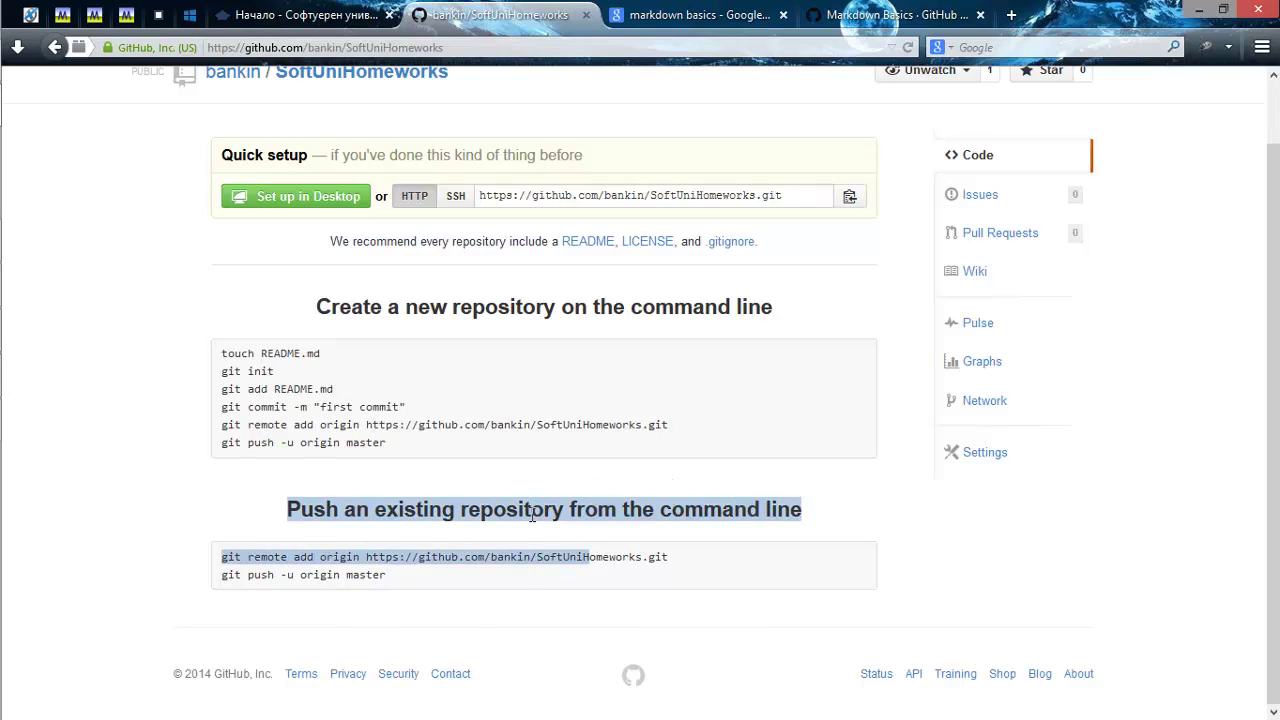
{"action": "left_click", "coordinate": [672, 523]}
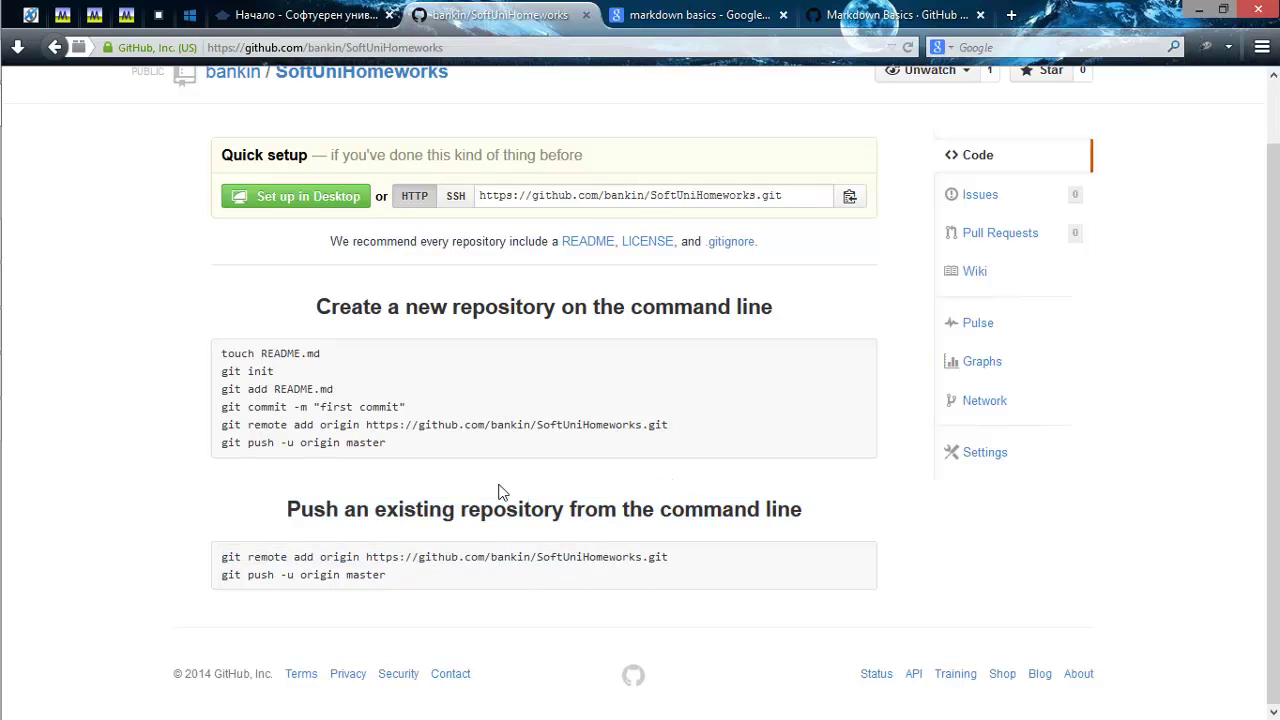
Switch to the Command Prompt, move it clear of the GitHub commands, and write git init at the SoftUniHomeworks prompt.
{"action": "key", "text": "alt+Tab"}
{"action": "left_click_drag", "start_coordinate": [697, 84], "coordinate": [742, 41]}
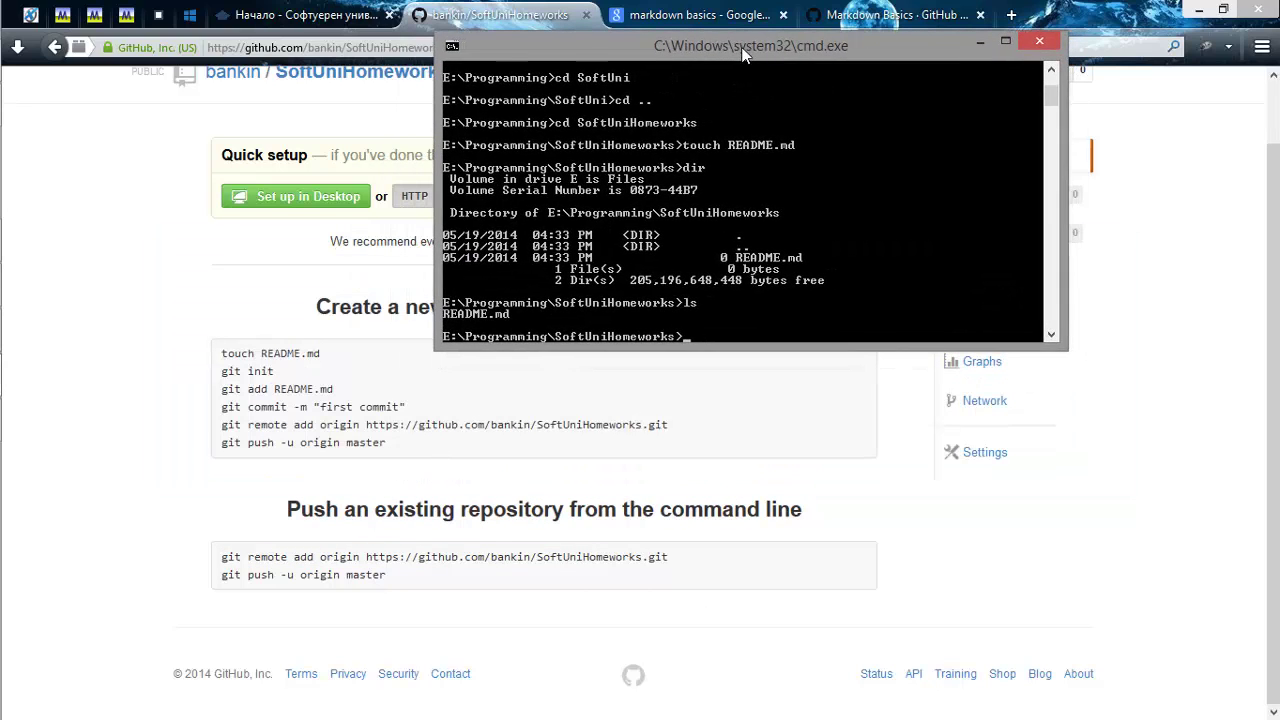
{"action": "type", "text": "git init"}
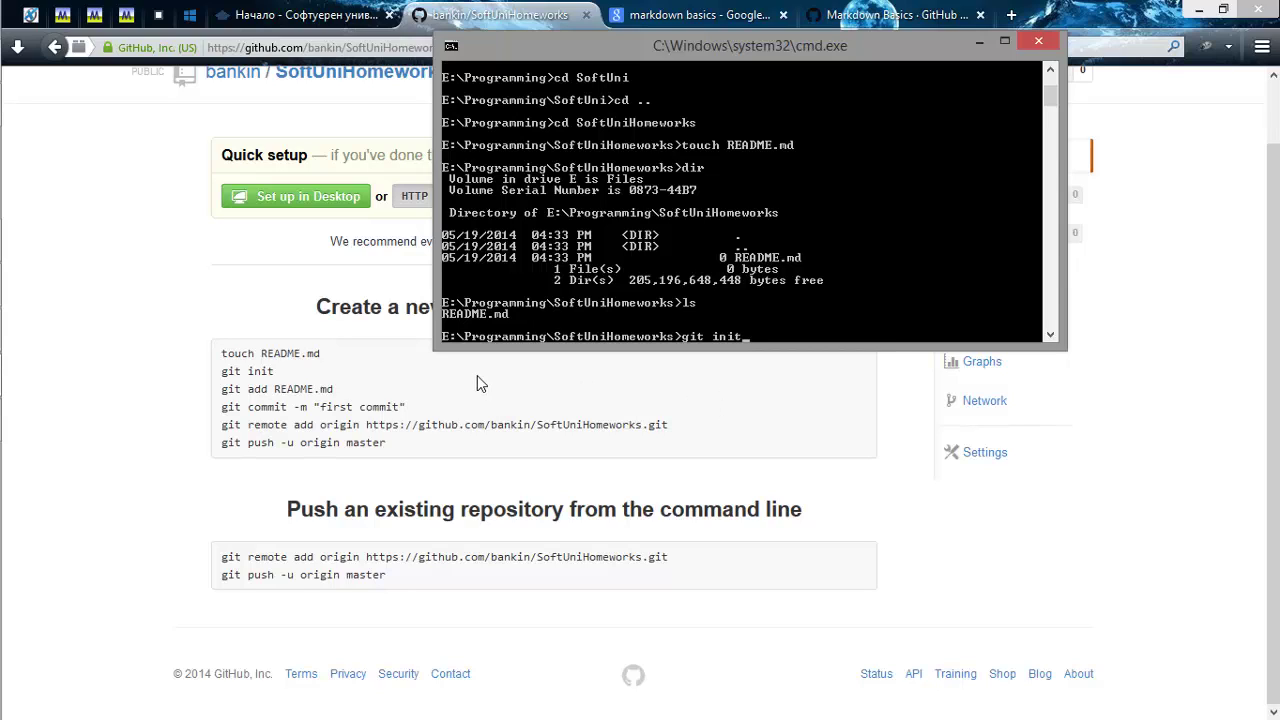
Open the computer's system properties from File Explorer and bring up the Environment Variables dialog.
{"action": "key", "text": "super+e"}
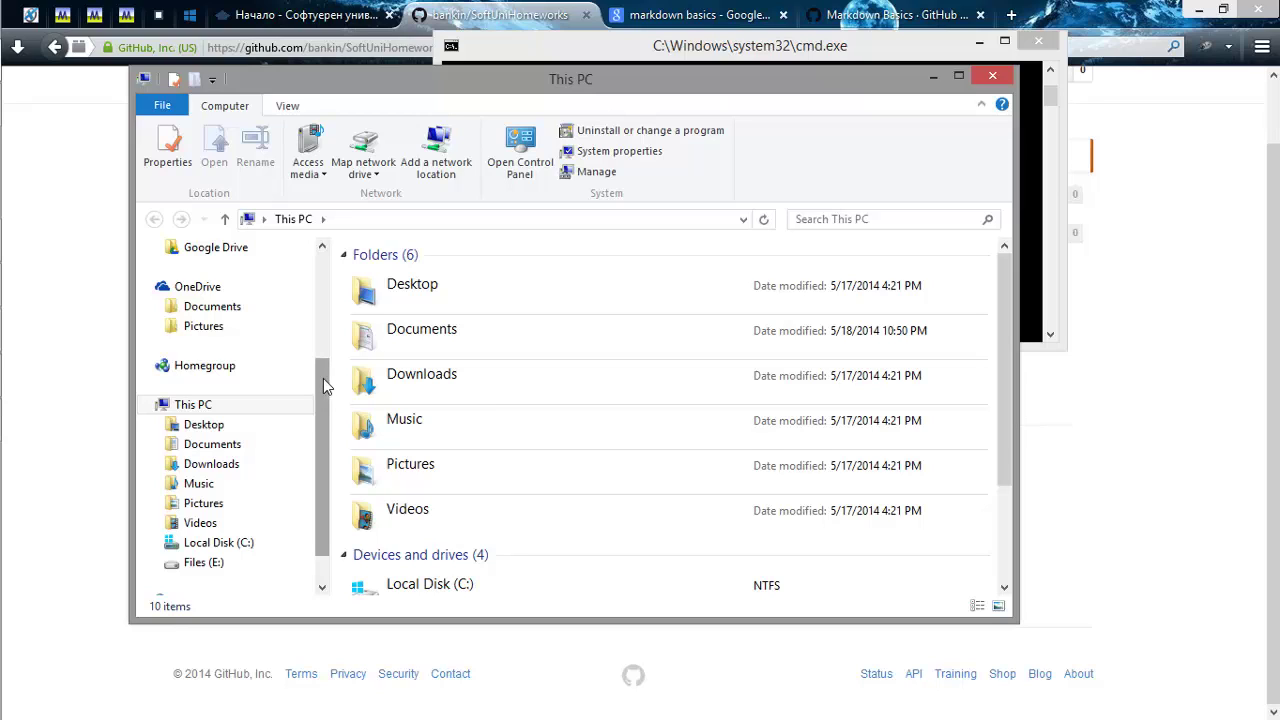
{"action": "left_click", "coordinate": [186, 406]}
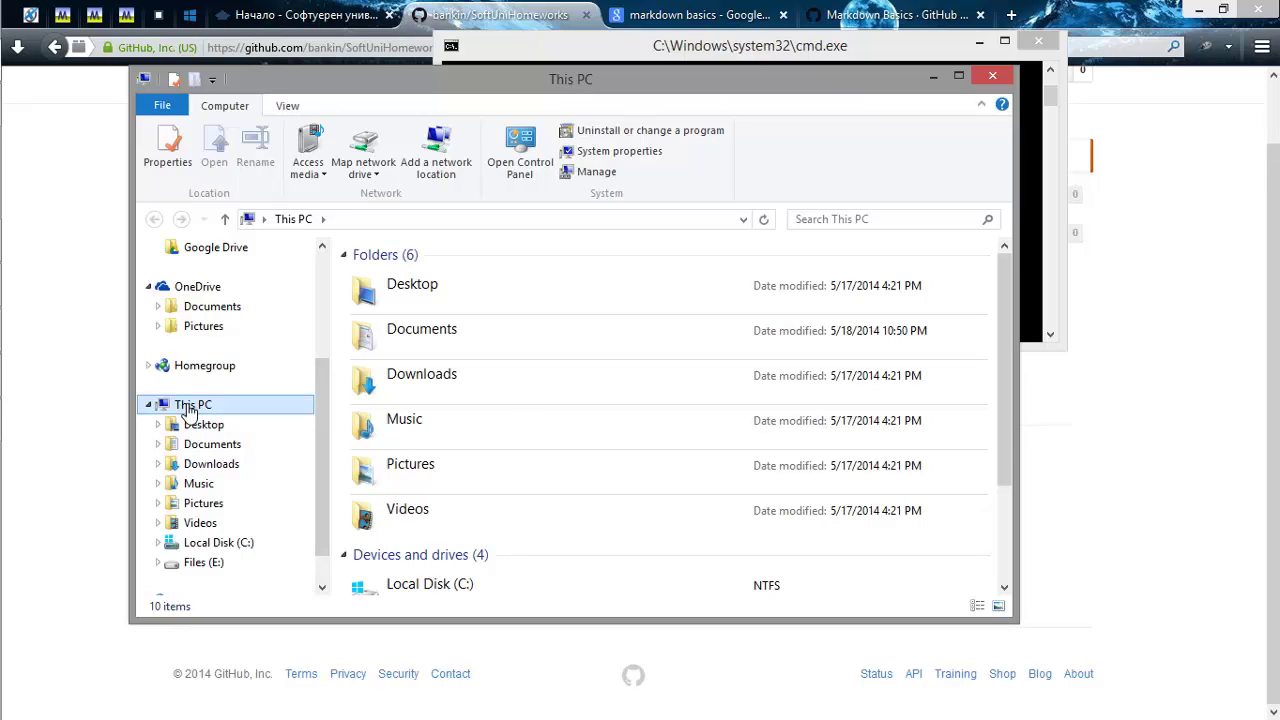
{"action": "right_click", "coordinate": [190, 410]}
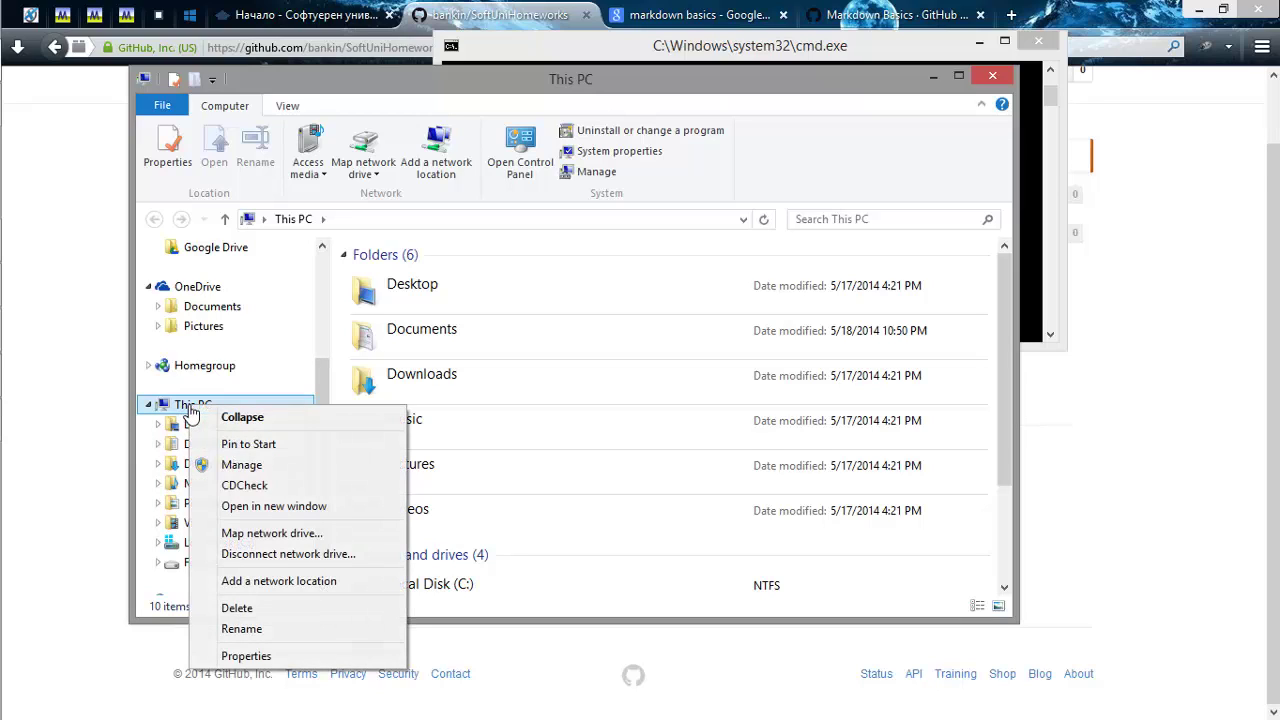
{"action": "left_click", "coordinate": [306, 656]}
{"action": "left_click", "coordinate": [242, 265]}
{"action": "left_click", "coordinate": [323, 390]}
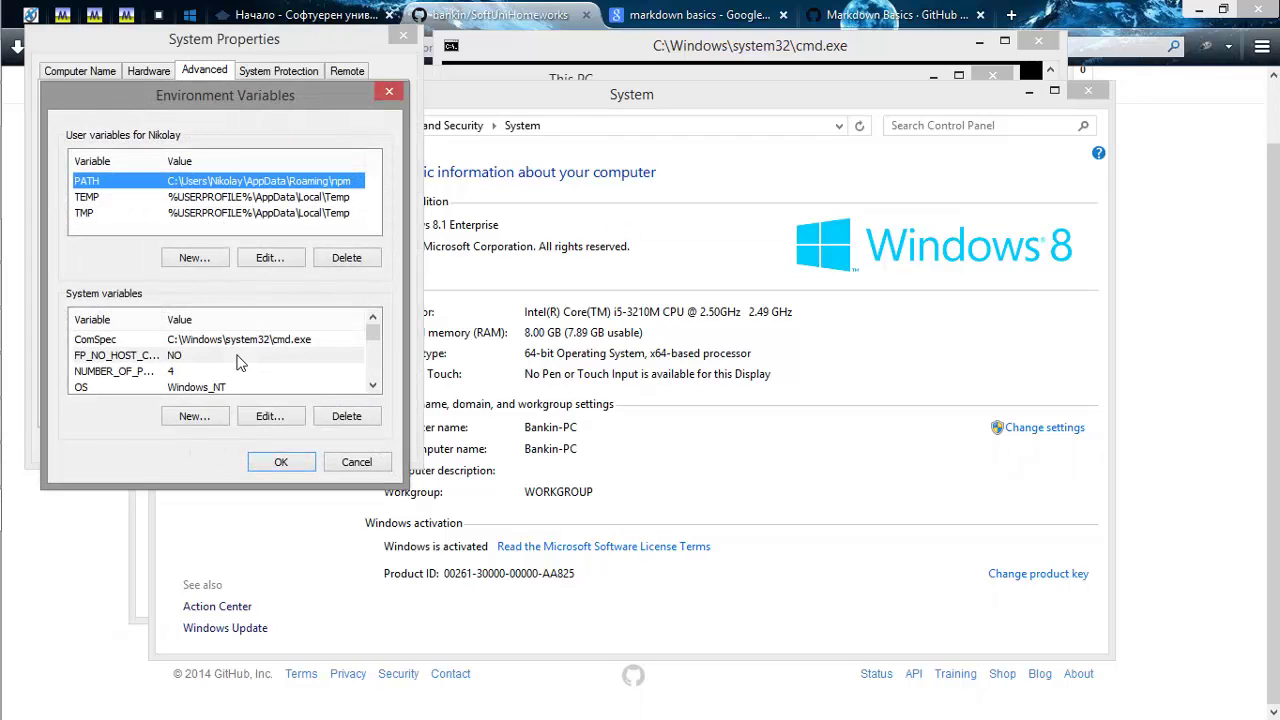
Open the Path system variable for editing and place the cursor in its value.
{"action": "left_click", "coordinate": [240, 356]}
{"action": "scroll", "coordinate": [238, 362], "scroll_direction": "down", "scroll_amount": 1}
{"action": "scroll", "coordinate": [235, 366], "scroll_direction": "up", "scroll_amount": 1}
{"action": "scroll", "coordinate": [220, 370], "scroll_direction": "down", "scroll_amount": 2}
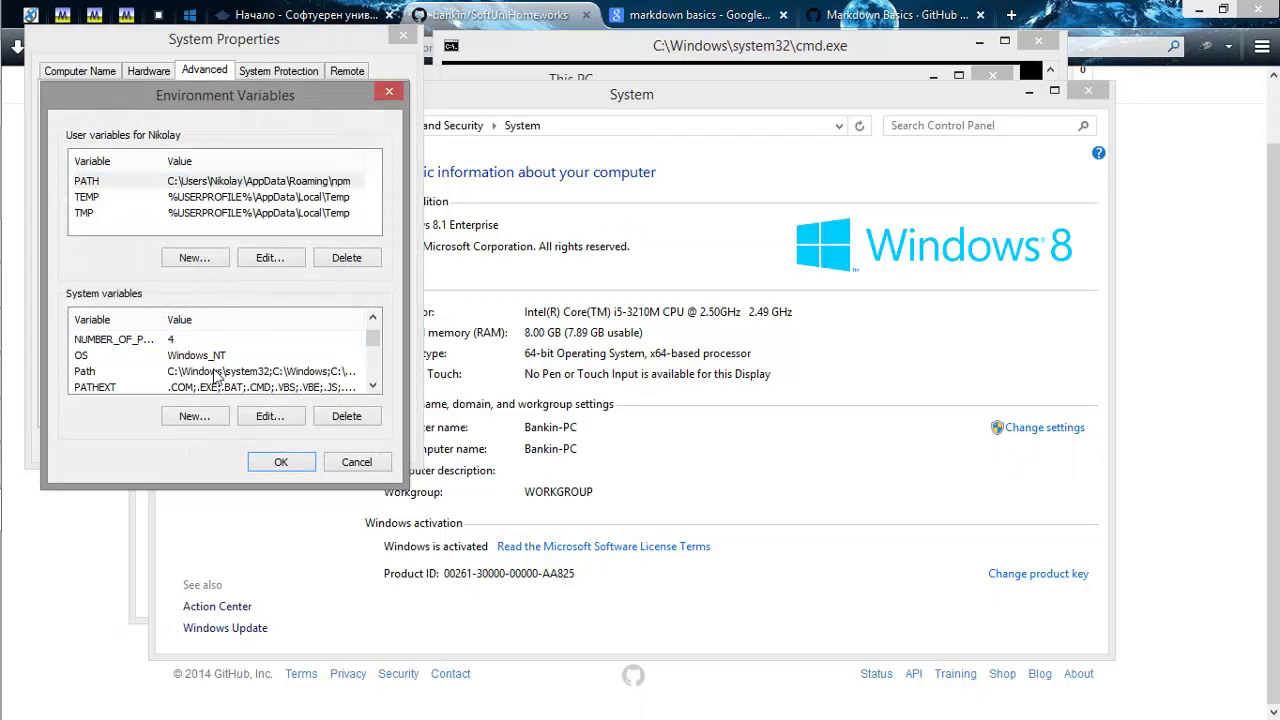
{"action": "left_click", "coordinate": [205, 372]}
{"action": "left_click", "coordinate": [268, 418]}
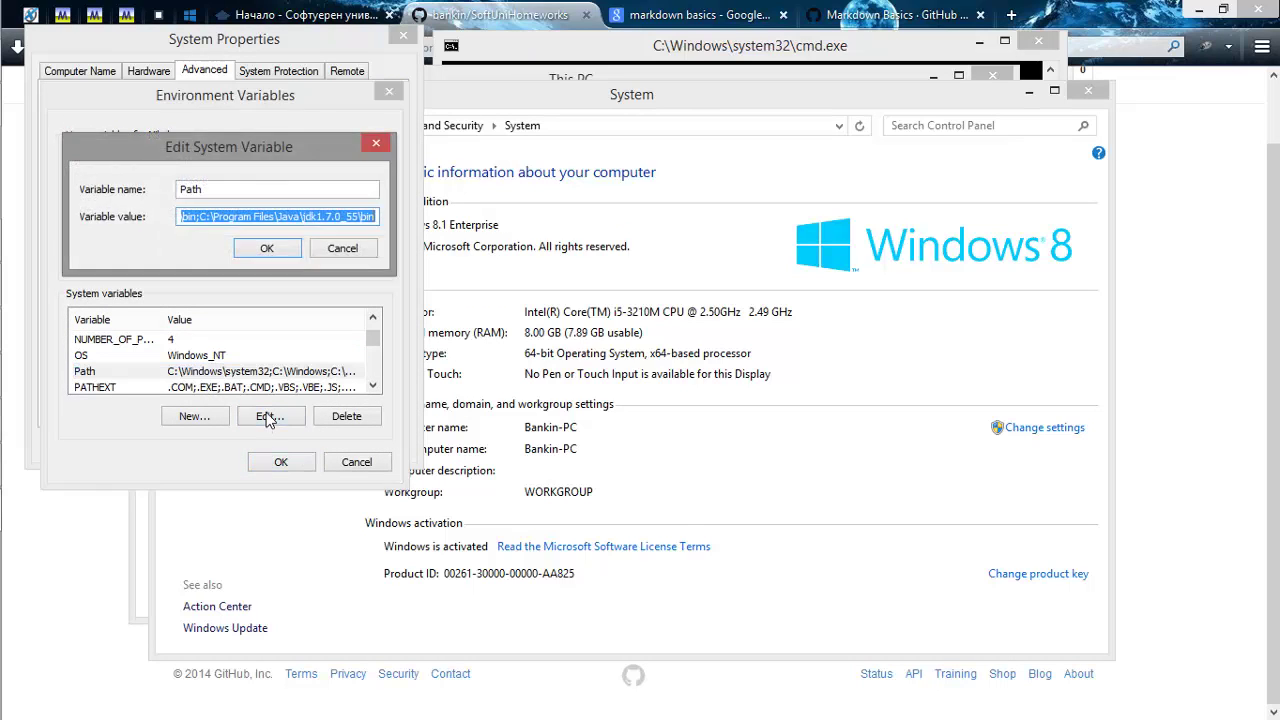
{"action": "left_click", "coordinate": [358, 217]}
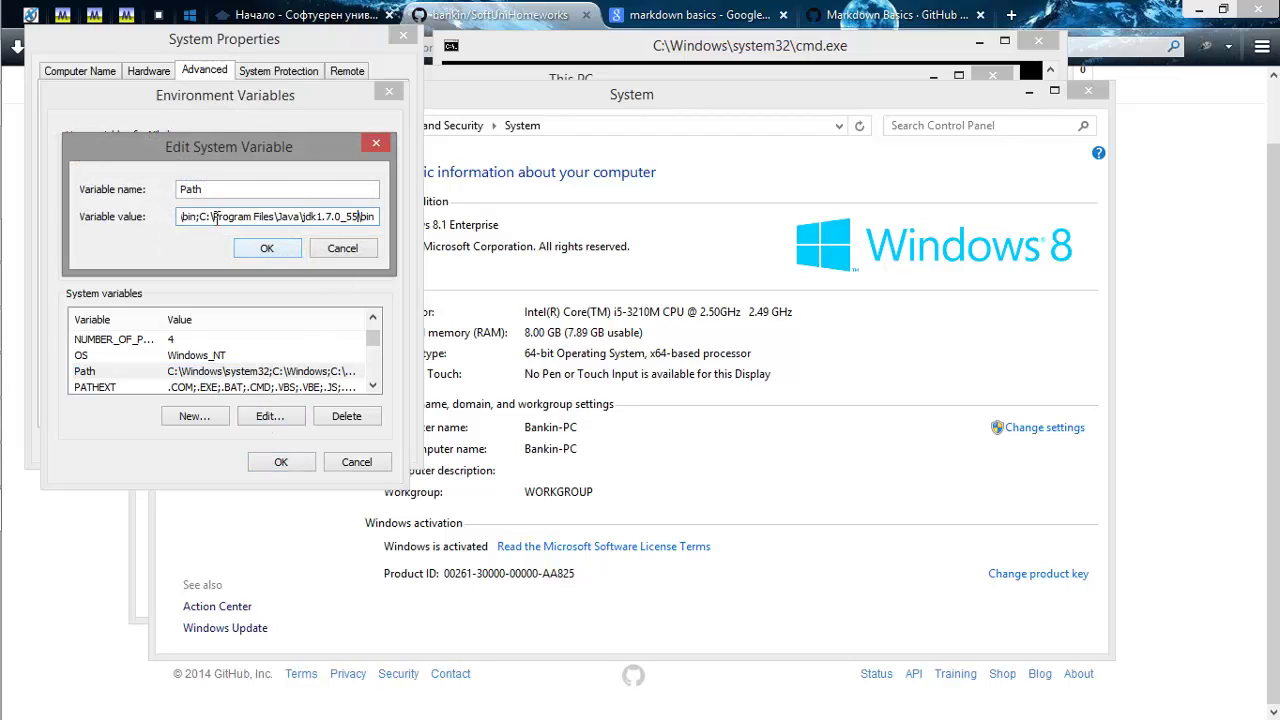
Open a new File Explorer window, browse to C:\Program Files (x86)\Git\bin, and copy the folder's path.
{"action": "mouse_move", "coordinate": [3, 108]}
{"action": "key", "text": "super+e"}
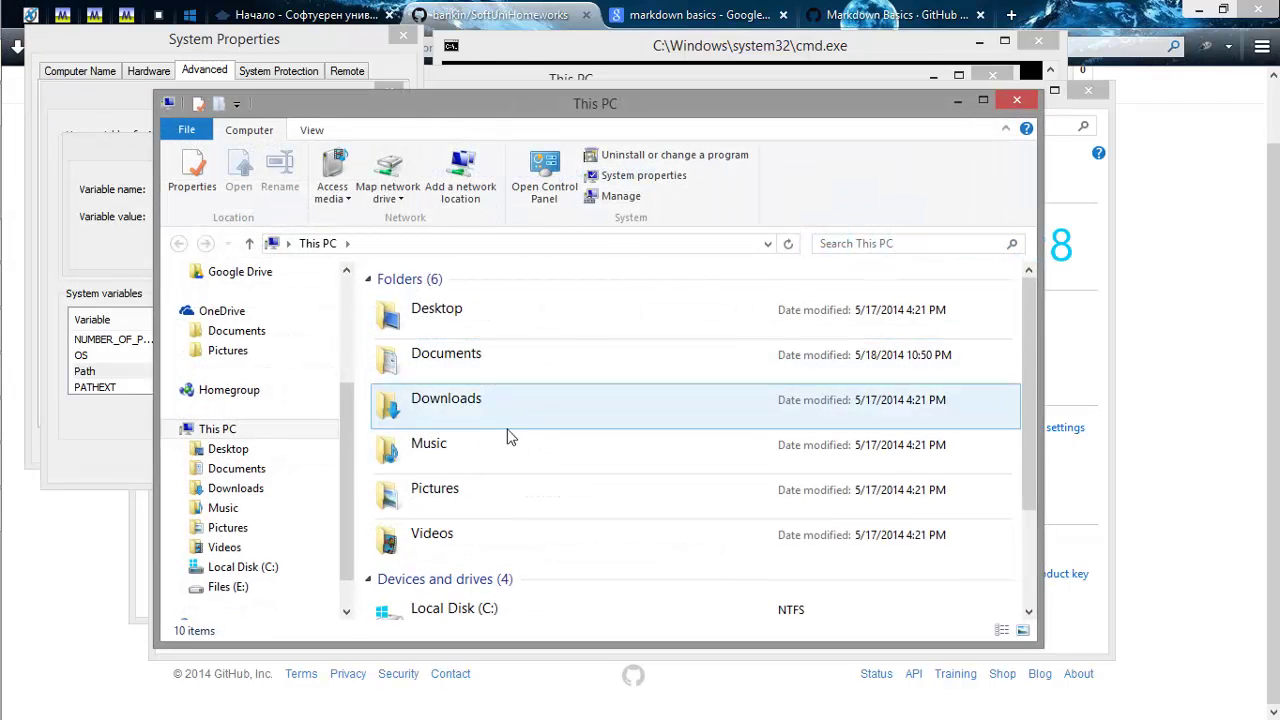
{"action": "scroll", "coordinate": [587, 478], "scroll_direction": "down", "scroll_amount": 3}
{"action": "double_click", "coordinate": [558, 458]}
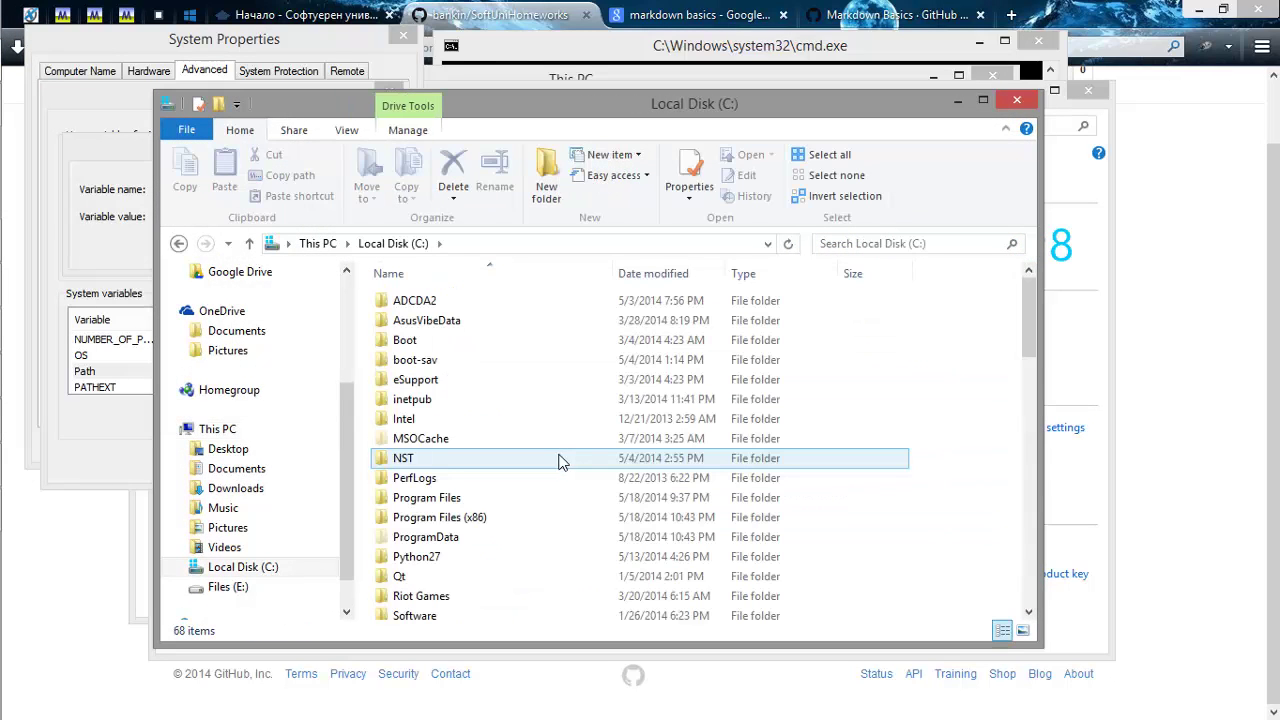
{"action": "double_click", "coordinate": [520, 497]}
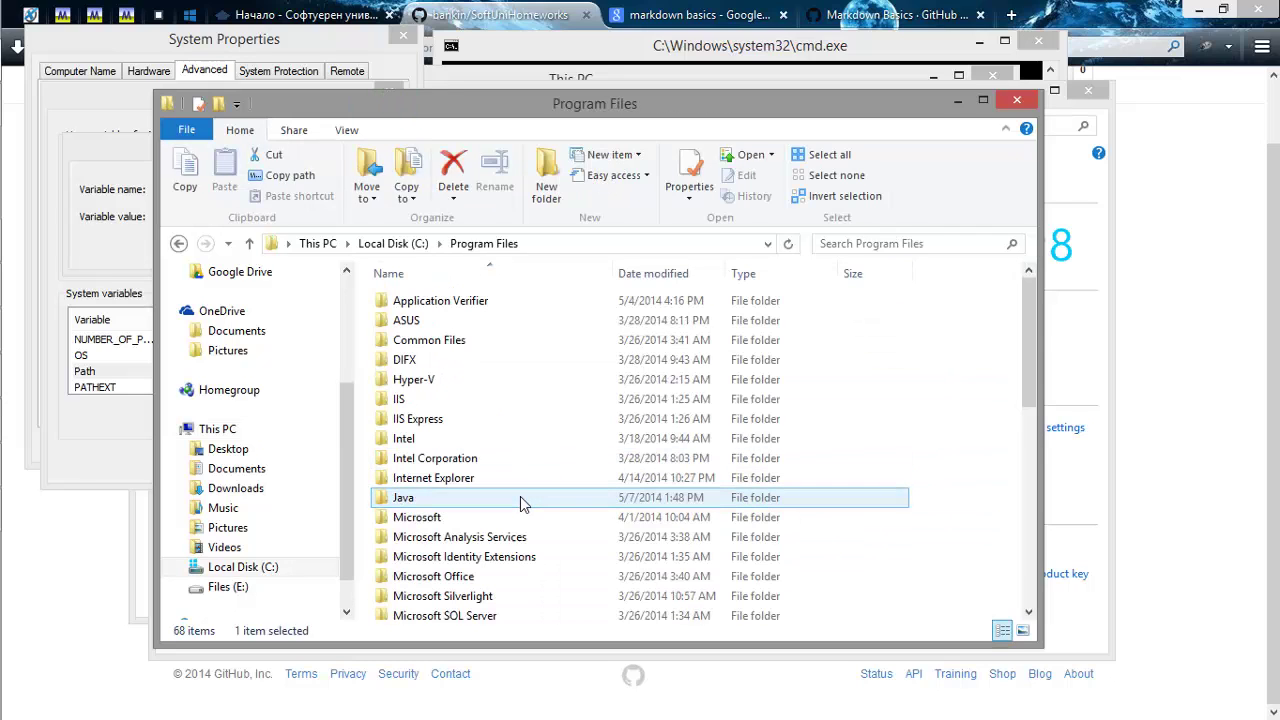
{"action": "key", "text": "BackSpace"}
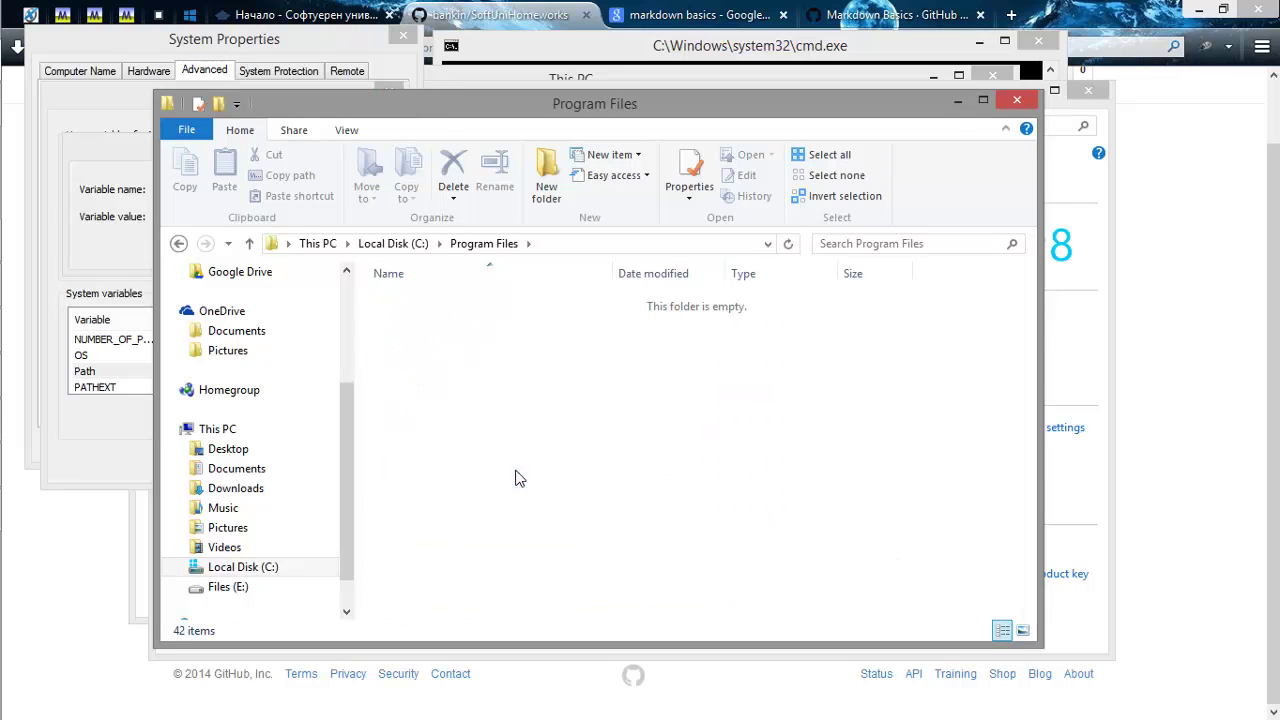
{"action": "left_click", "coordinate": [476, 517]}
{"action": "double_click", "coordinate": [476, 517]}
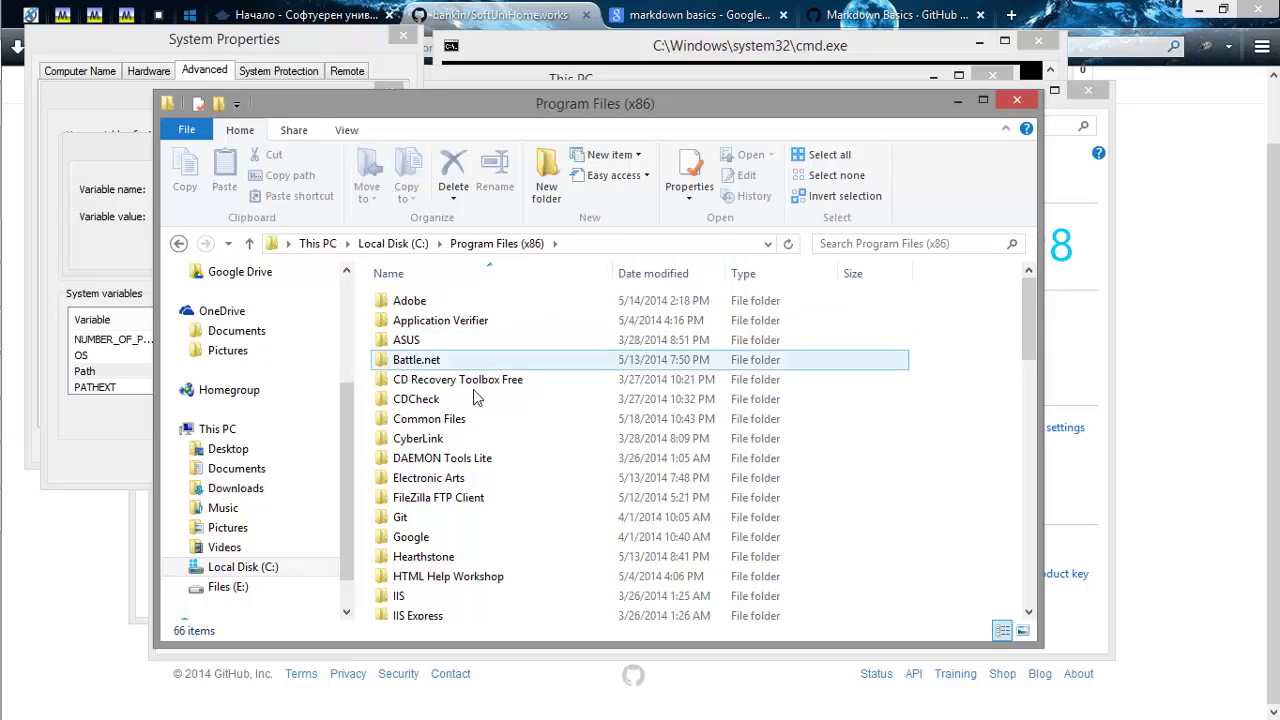
{"action": "left_click", "coordinate": [423, 520]}
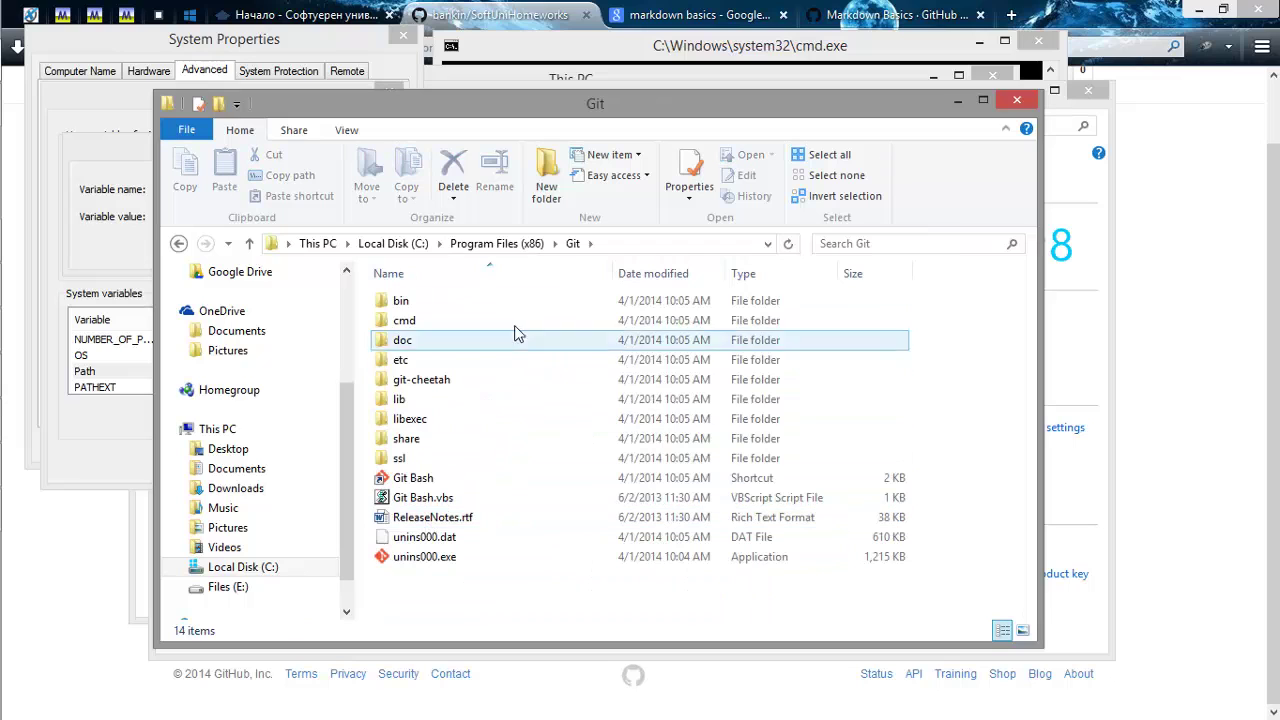
{"action": "double_click", "coordinate": [440, 301]}
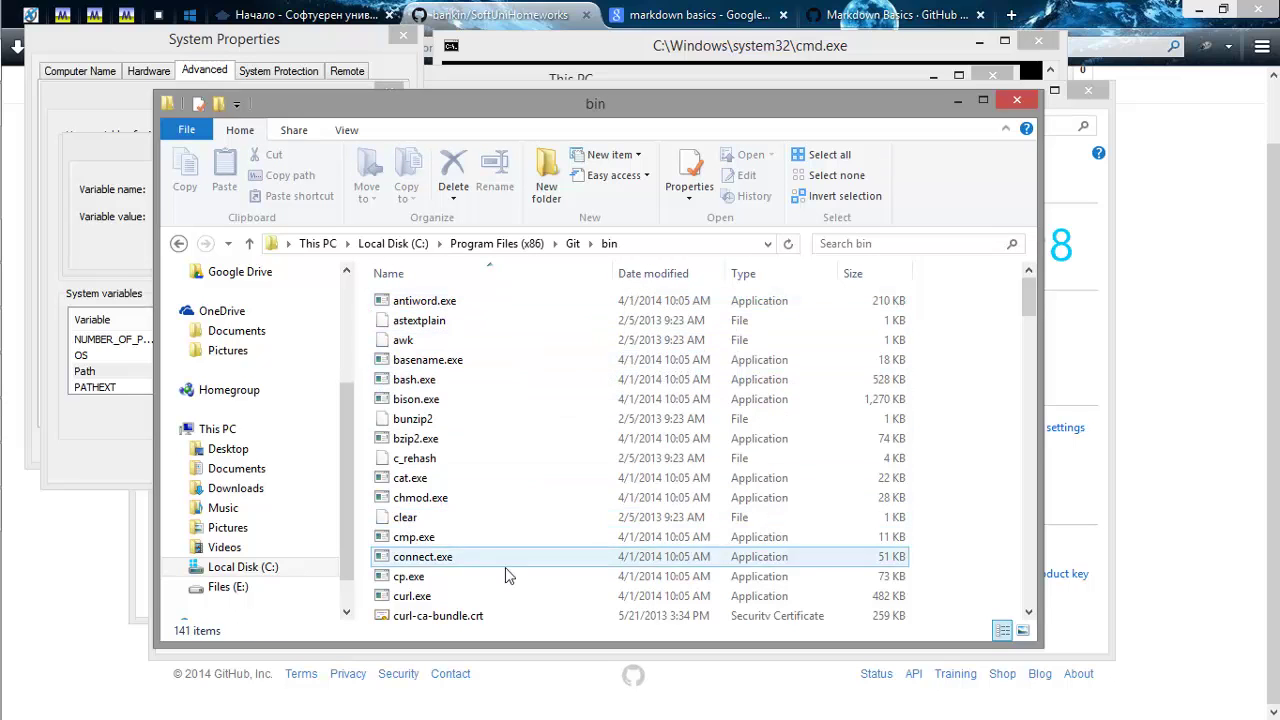
{"action": "left_click", "coordinate": [643, 252]}
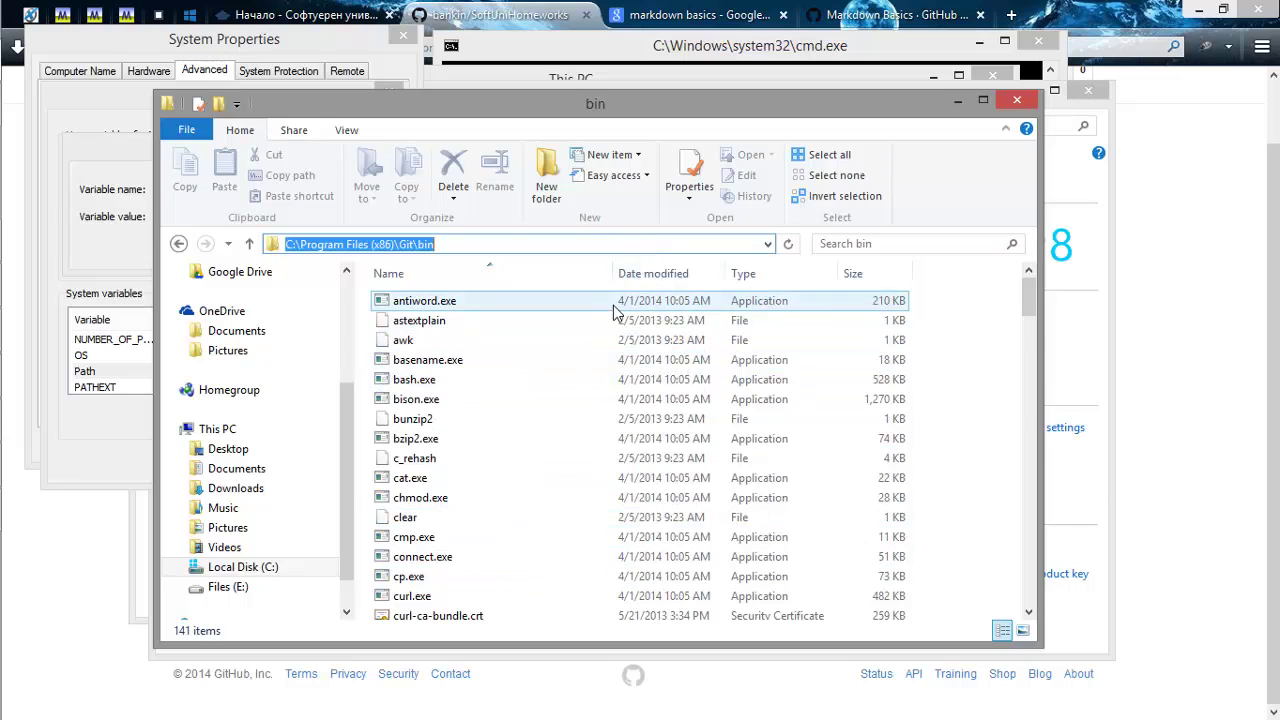
Append ;C:\Program Files (x86)\Git\bin to the Path system variable's value, look over the entry, and confirm the system dialogs.
{"action": "key", "text": "alt+Tab"}
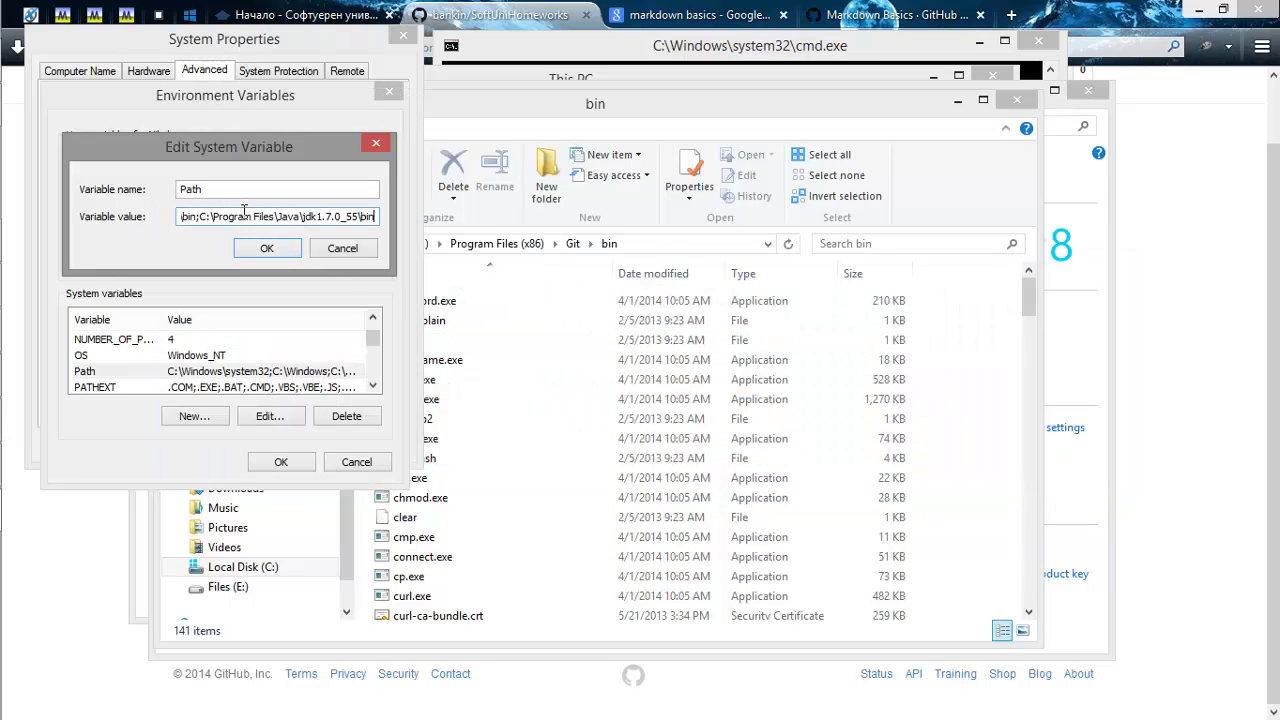
{"action": "type", "text": ";C:\\Program Files (x86)\\Git\\bin"}
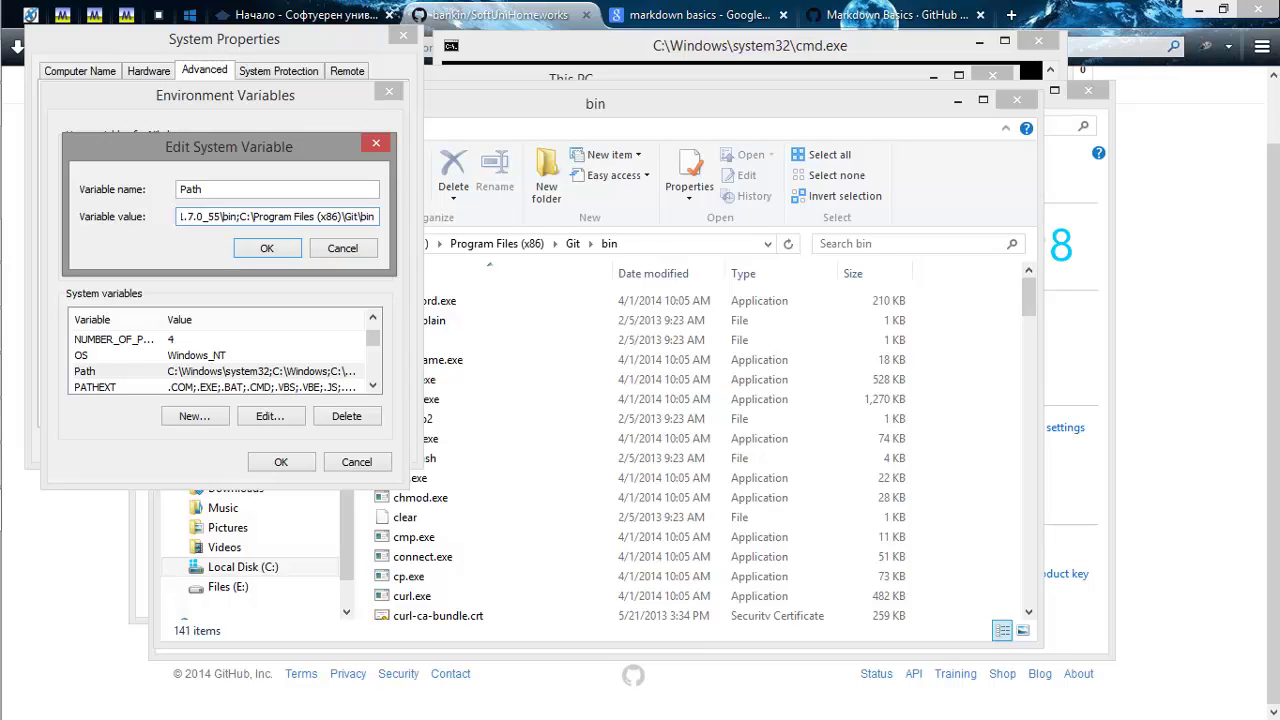
{"action": "key", "text": "Left"}
{"action": "key", "text": "Left"}
{"action": "key", "text": "Left"}
{"action": "key", "text": "Left"}
{"action": "key", "text": "Left"}
{"action": "key", "text": "Left"}
{"action": "key", "text": "Left"}
{"action": "key", "text": "Left"}
{"action": "key", "text": "Left"}
{"action": "key", "text": "Left"}
{"action": "key", "text": "Left"}
{"action": "key", "text": "Left"}
{"action": "key", "text": "Left"}
{"action": "key", "text": "Left"}
{"action": "key", "text": "Left"}
{"action": "key", "text": "Left"}
{"action": "key", "text": "Left"}
{"action": "key", "text": "Left"}
{"action": "key", "text": "Left"}
{"action": "key", "text": "Left"}
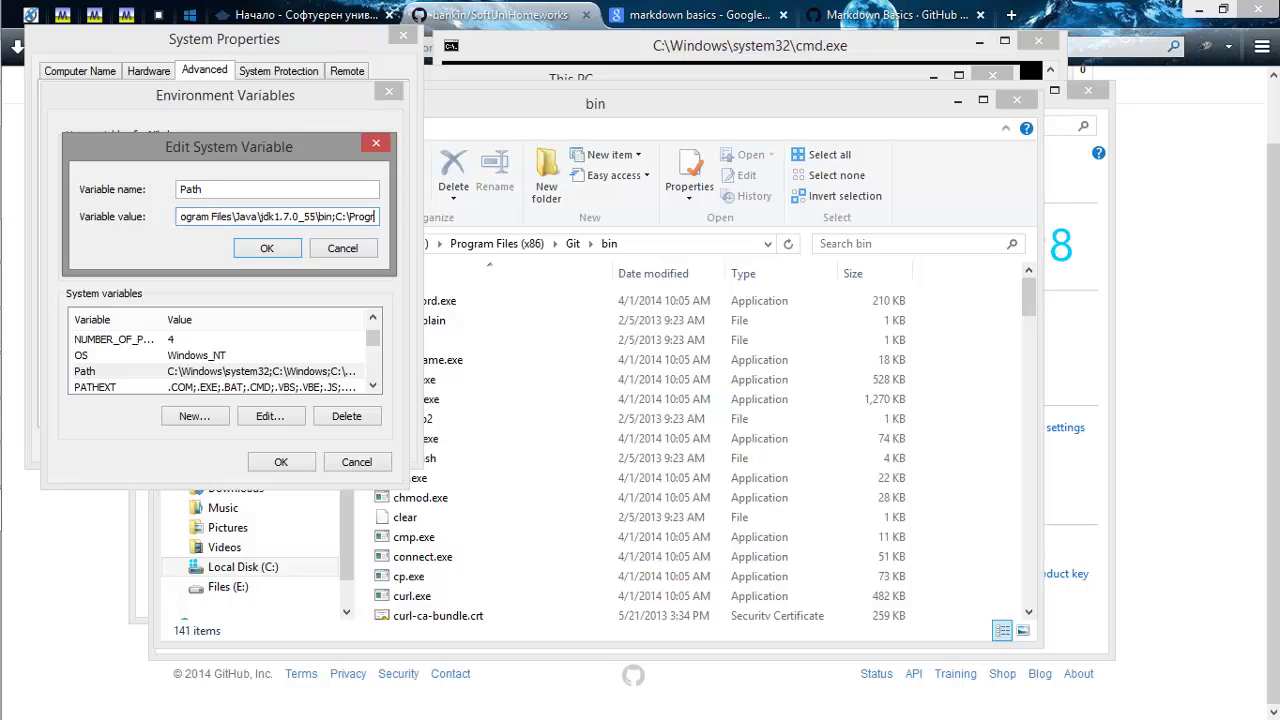
{"action": "key", "text": "Left"}
{"action": "key", "text": "Left"}
{"action": "key", "text": "Left"}
{"action": "key", "text": "Left"}
{"action": "key", "text": "Left"}
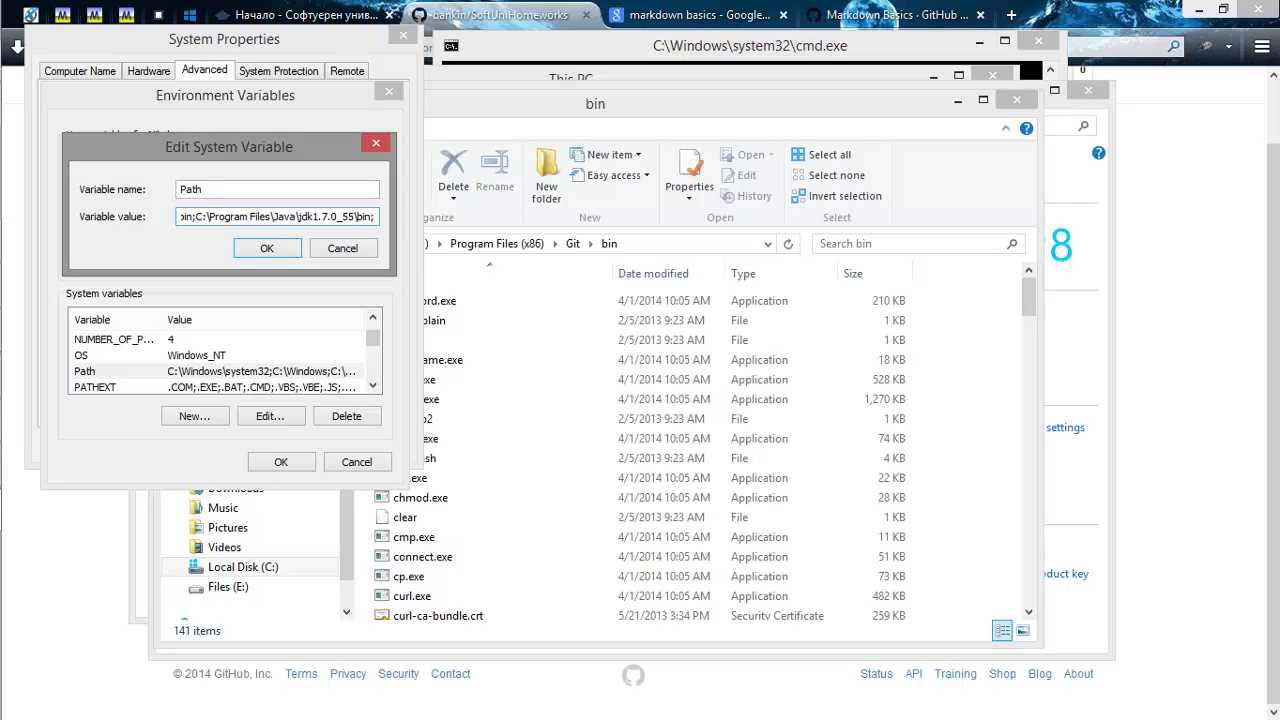
{"action": "left_click", "coordinate": [267, 248]}
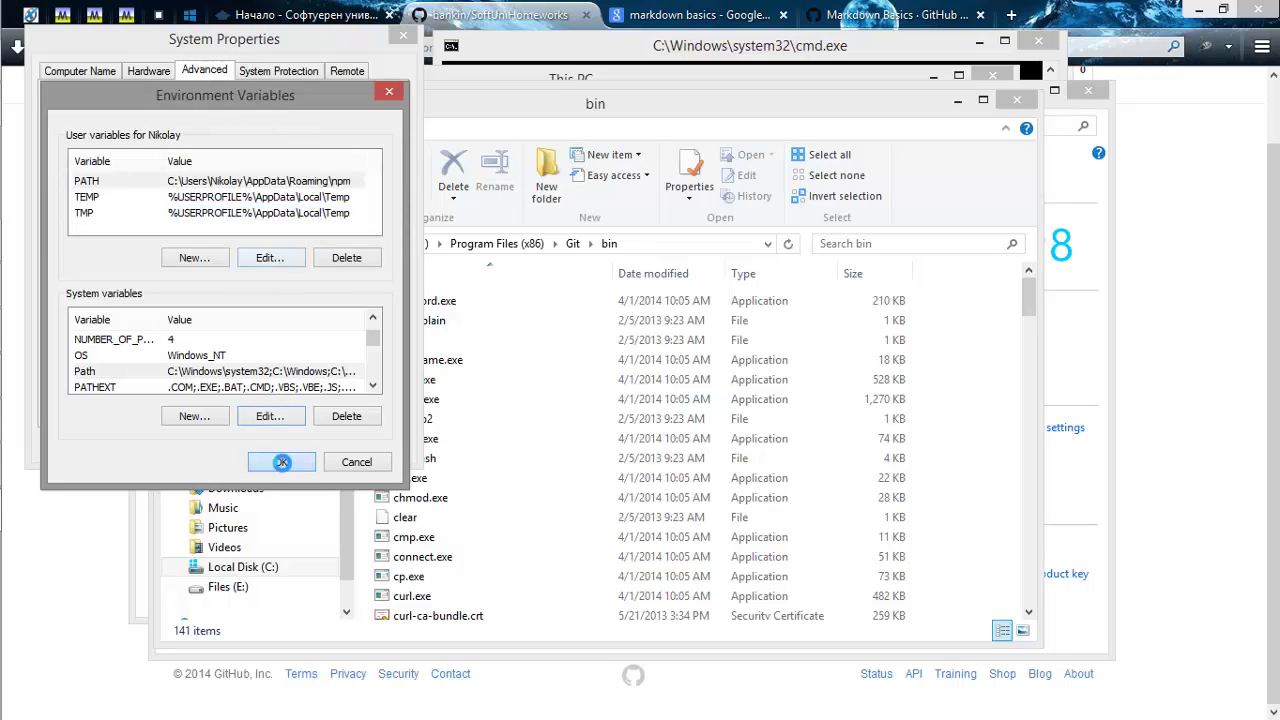
{"action": "left_click", "coordinate": [281, 462]}
{"action": "left_click", "coordinate": [222, 448]}
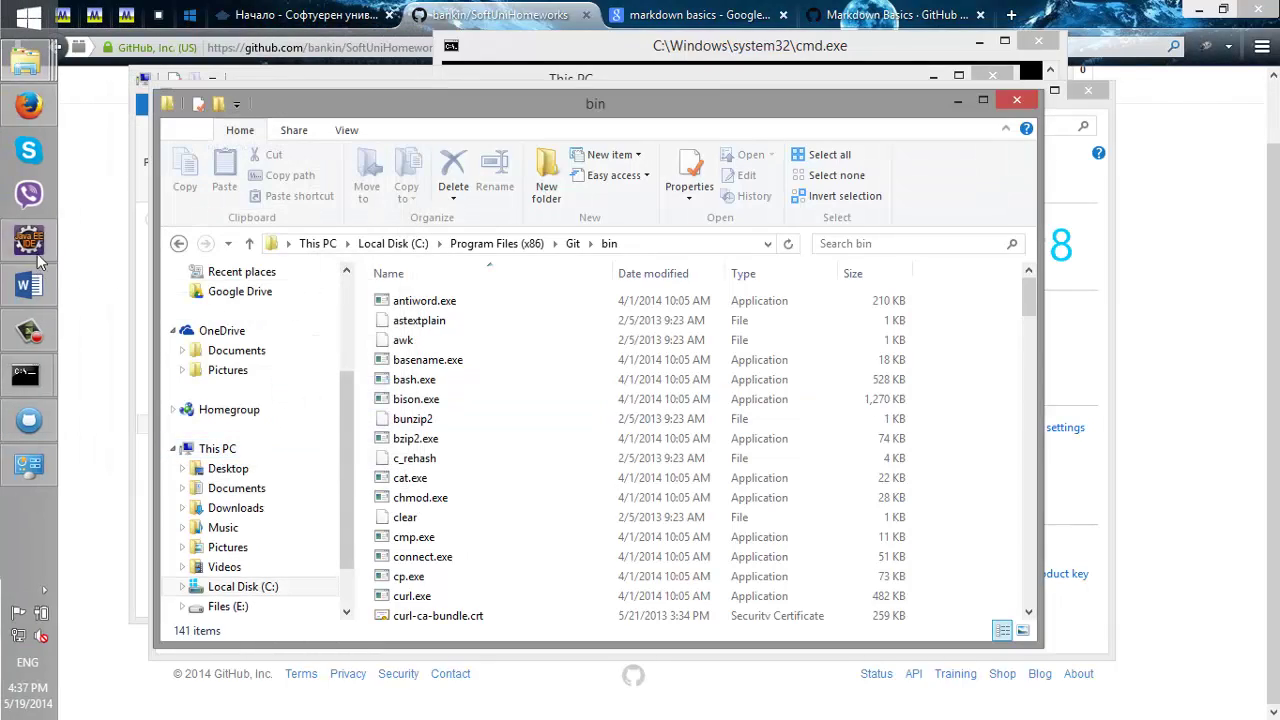
Switch to the Command Prompt at the E:\Programming\SoftUni folder and close it with exit.
{"action": "mouse_move", "coordinate": [26, 375]}
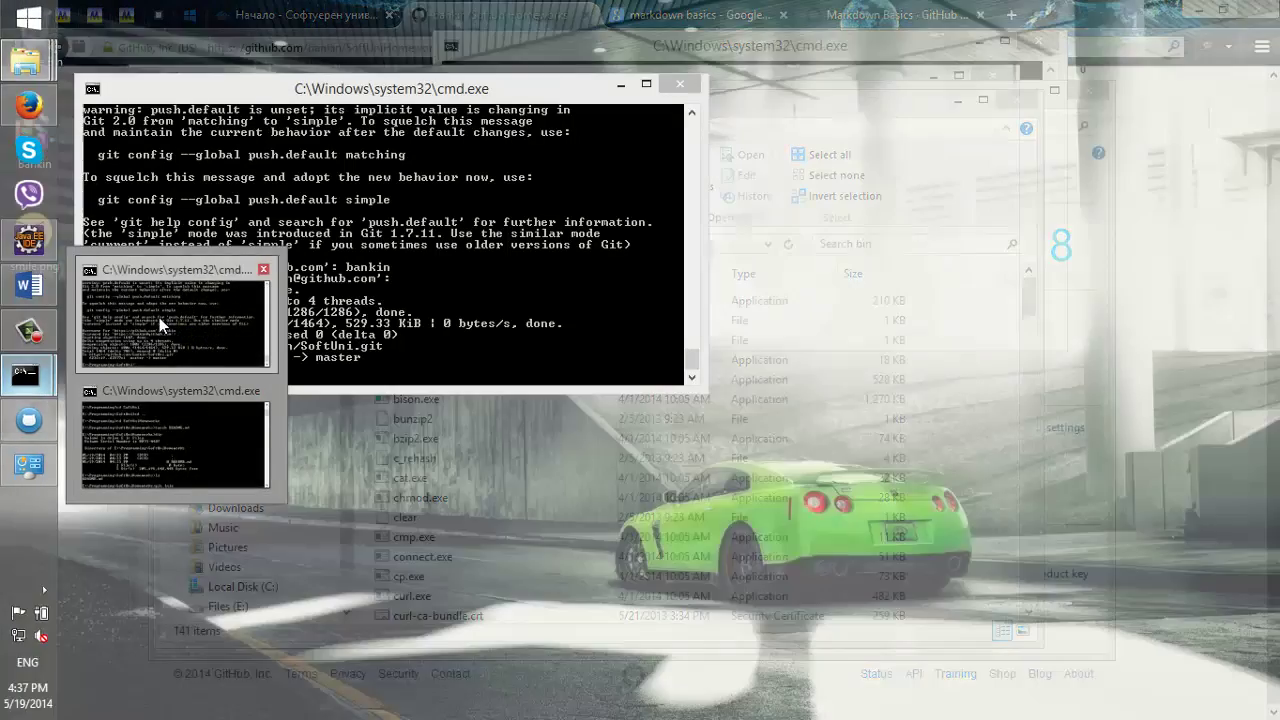
{"action": "left_click", "coordinate": [175, 428]}
{"action": "type", "text": "exit"}
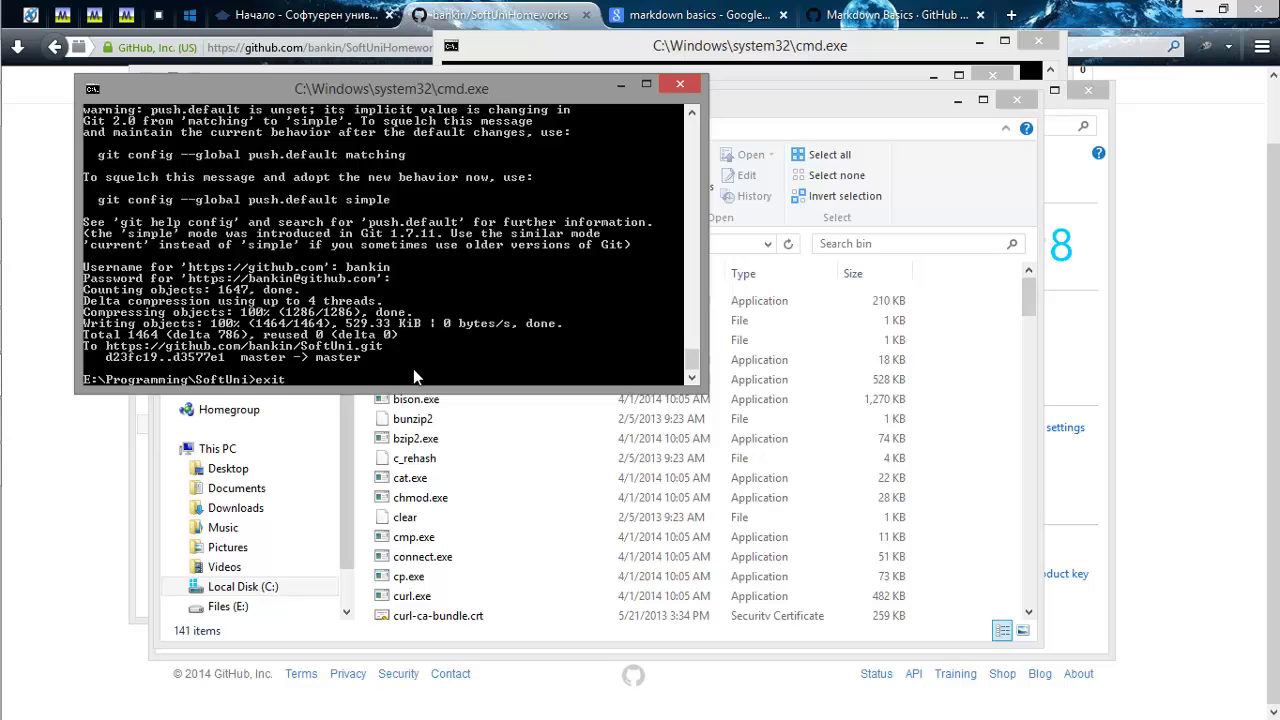
{"action": "key", "text": "Return"}
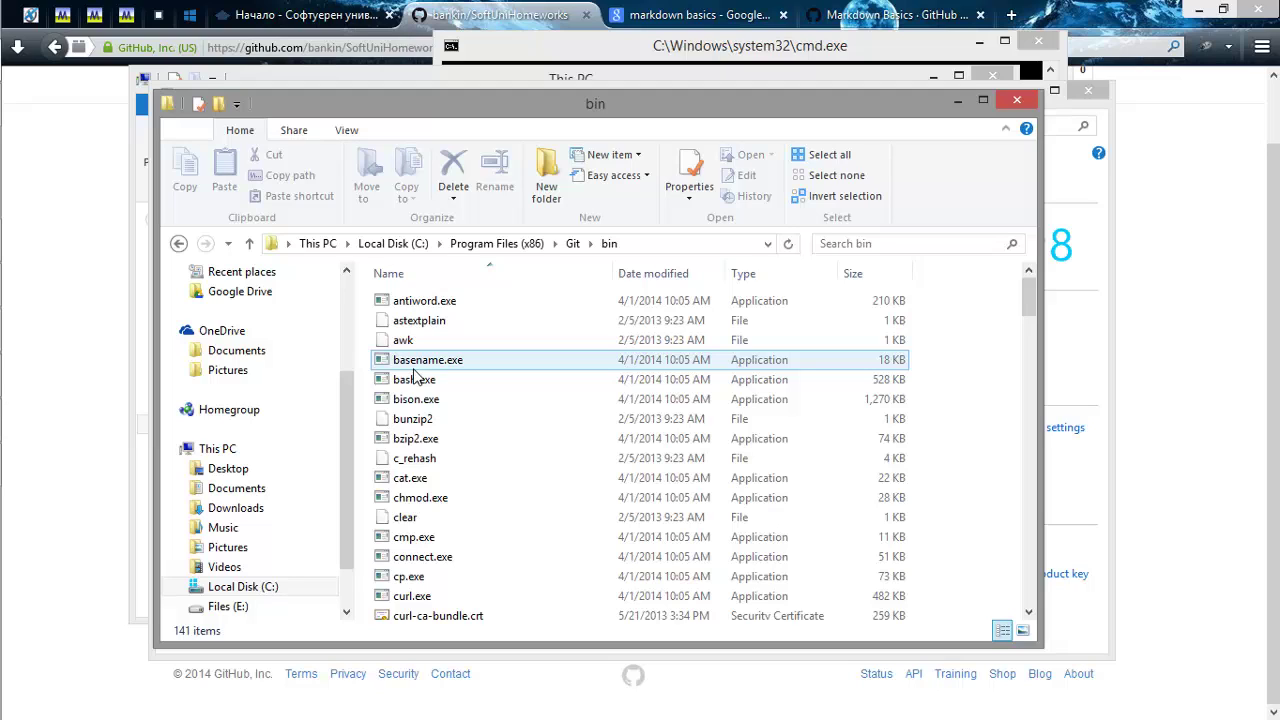
Launch a fresh Command Prompt with cmd, run git to test that the command is recognized, and exit.
{"action": "key", "text": "super+r"}
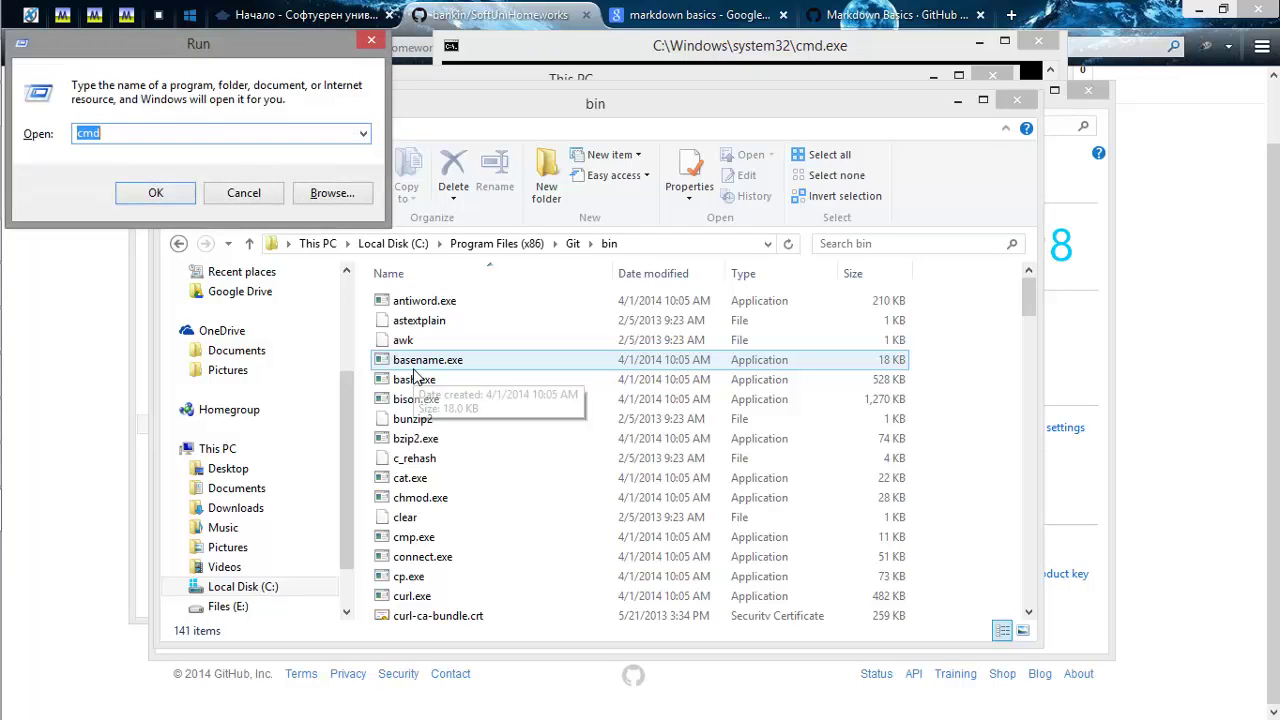
{"action": "key", "text": "Return"}
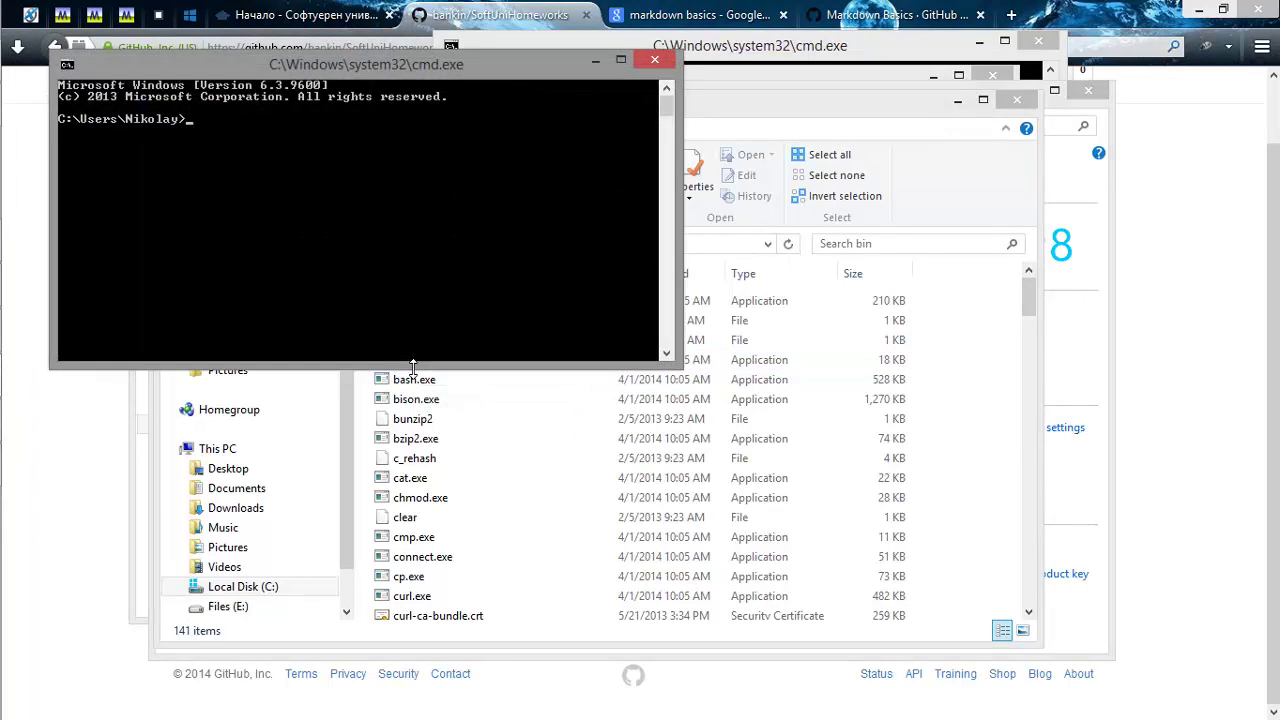
{"action": "type", "text": "git"}
{"action": "key", "text": "Return"}
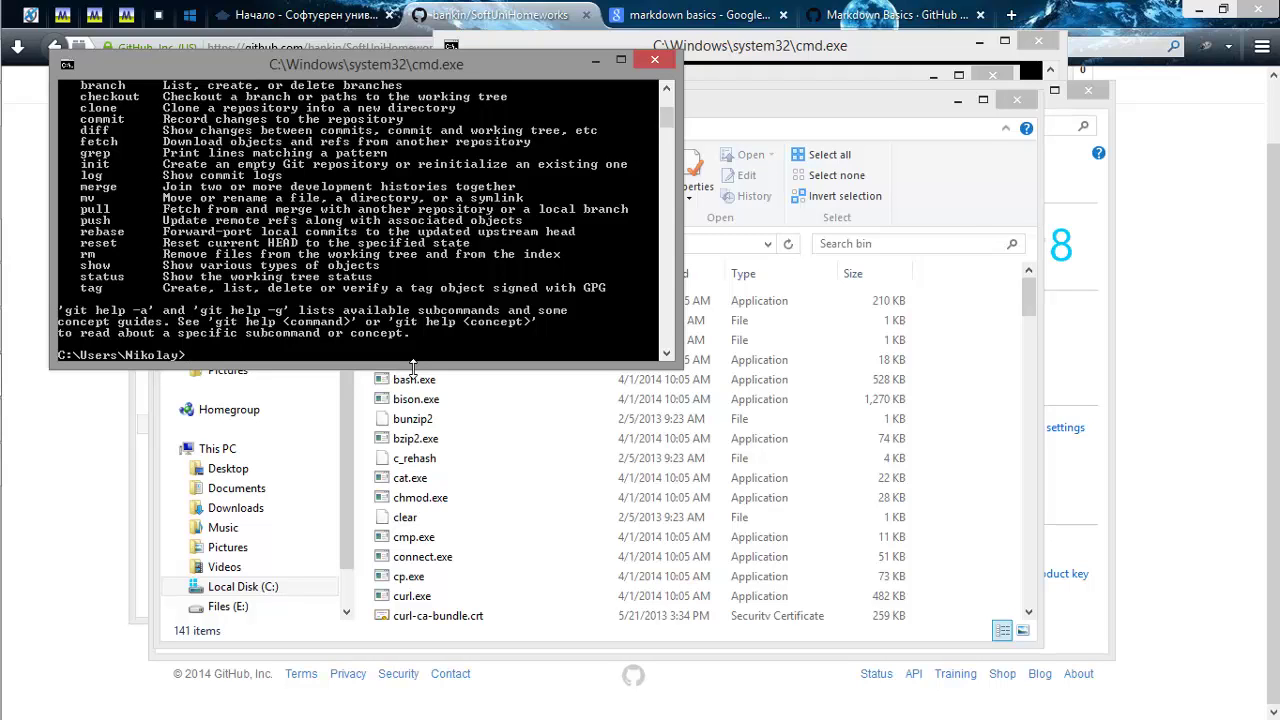
{"action": "type", "text": "exit"}
{"action": "key", "text": "Return"}
Return to the SoftUniHomeworks Command Prompt, erase the pending git init command, and run javac instead.
{"action": "key", "text": "alt+Tab"}
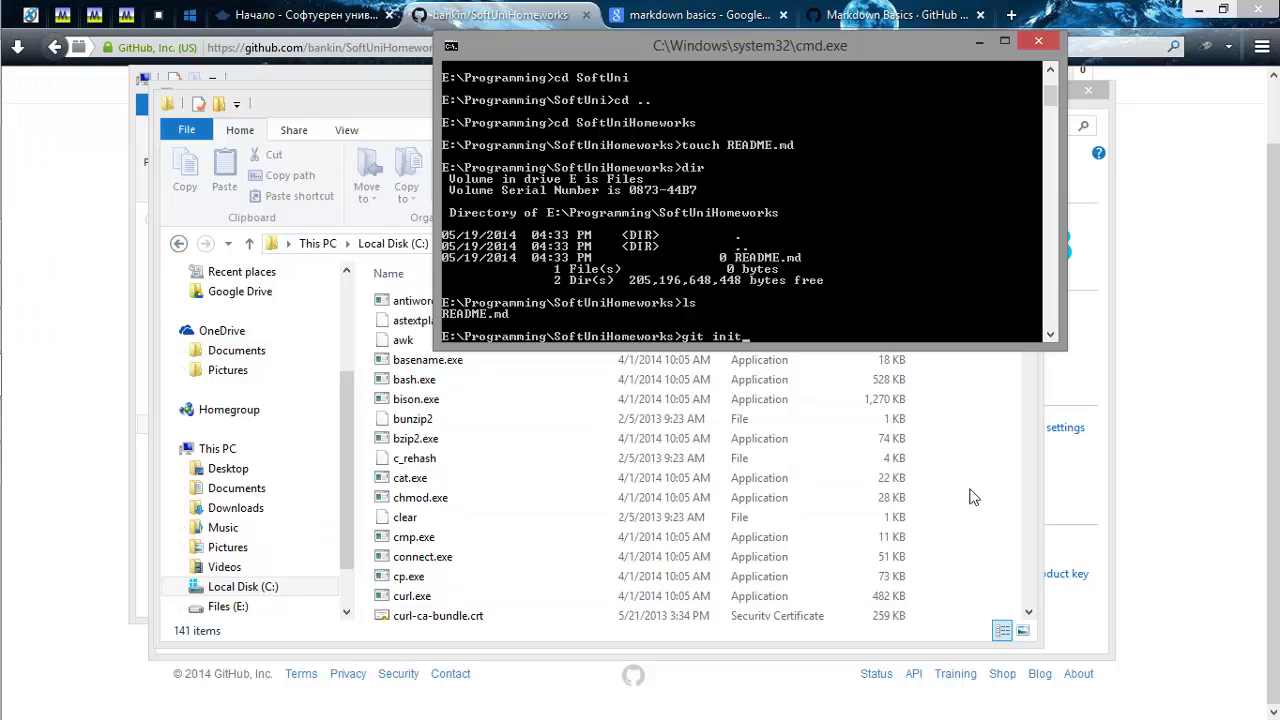
{"action": "key", "text": "BackSpace"}
{"action": "key", "text": "BackSpace"}
{"action": "key", "text": "BackSpace"}
{"action": "key", "text": "BackSpace"}
{"action": "key", "text": "BackSpace"}
{"action": "key", "text": "BackSpace"}
{"action": "key", "text": "BackSpace"}
{"action": "type", "text": "javac"}
{"action": "key", "text": "Return"}
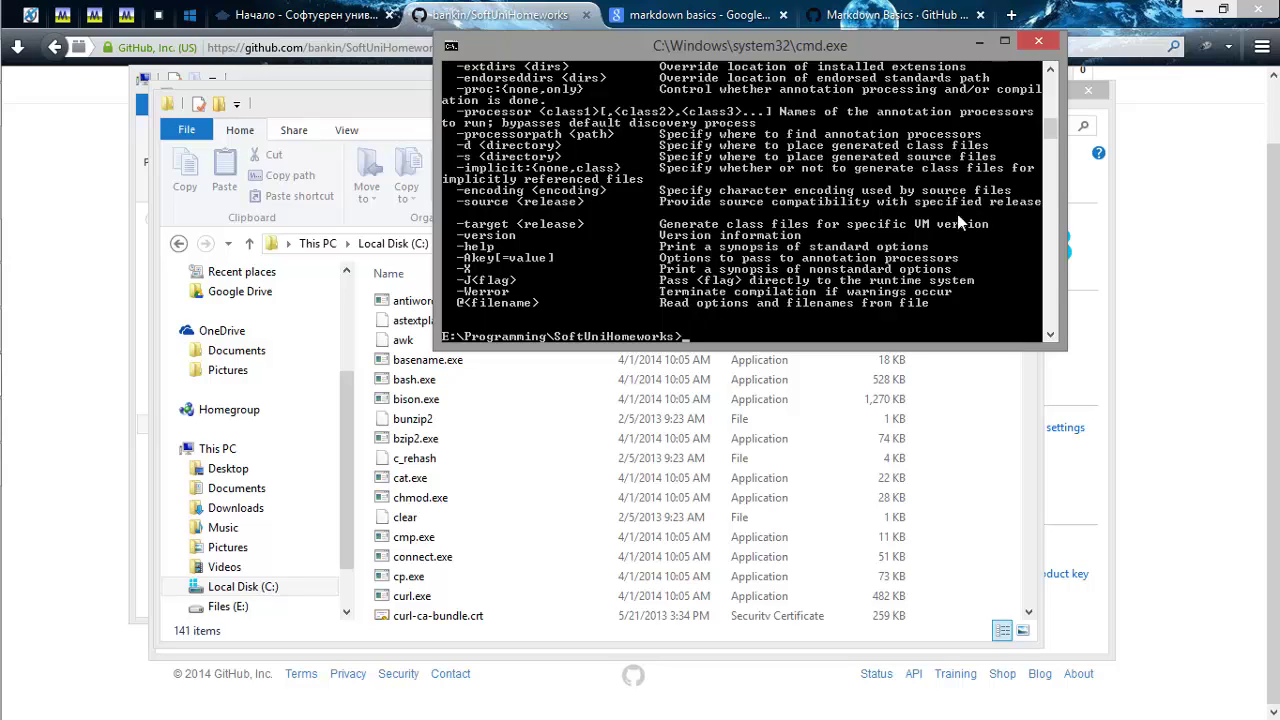
Clear the Command Prompt screen.
{"action": "type", "text": "ce"}
{"action": "type", "text": "s"}
{"action": "key", "text": "Return"}
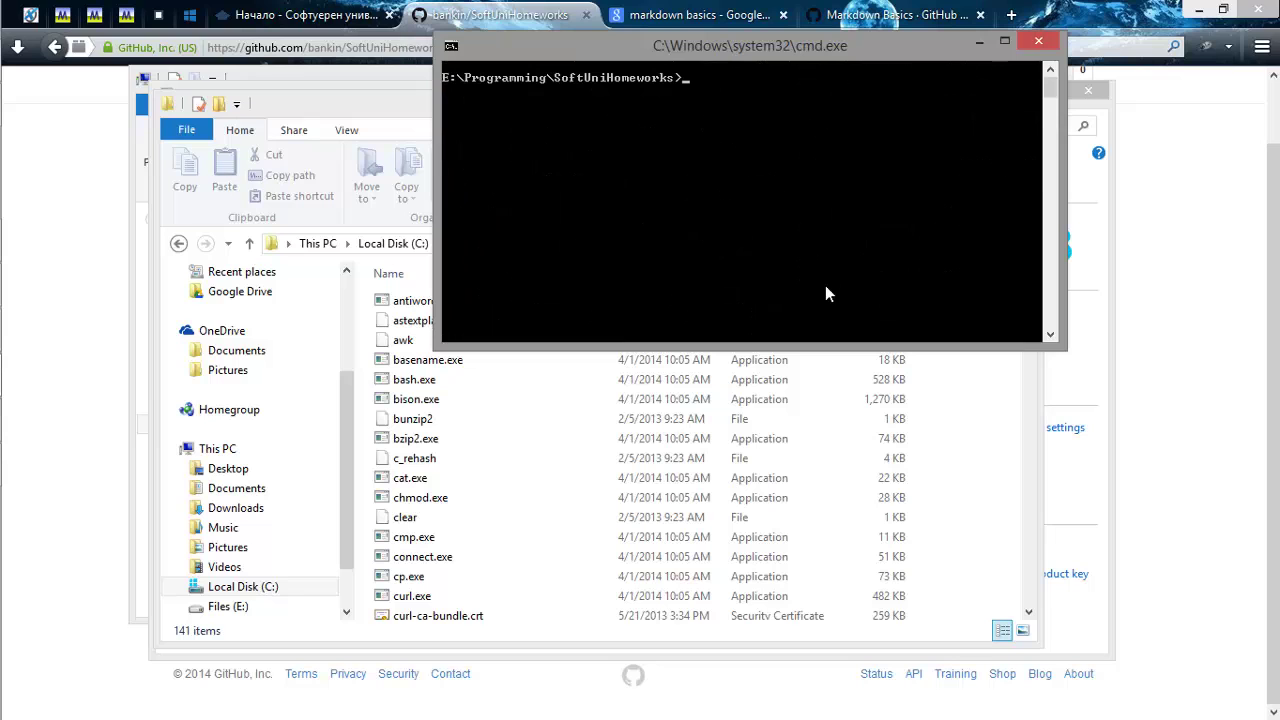
Close the File Explorer window showing Git's bin folder and bring the Command Prompt back over the GitHub instructions.
{"action": "left_click", "coordinate": [285, 108]}
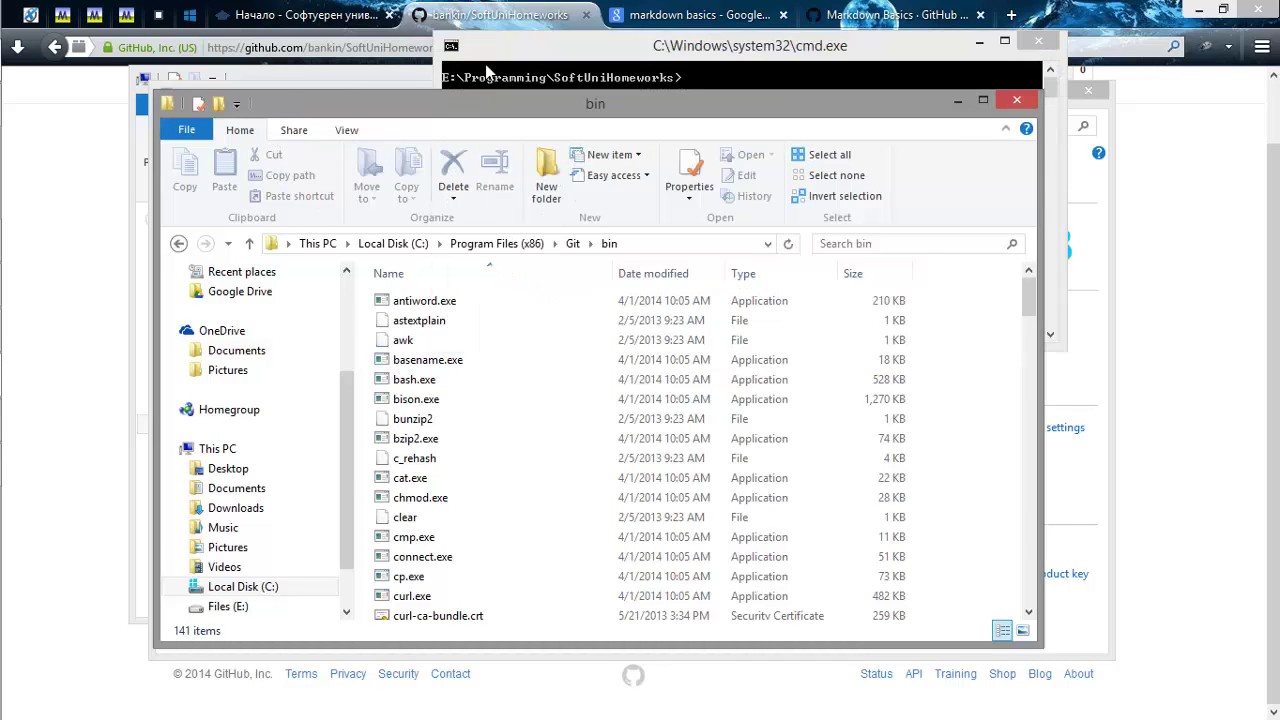
{"action": "left_click", "coordinate": [547, 29]}
{"action": "key", "text": "alt+Tab"}
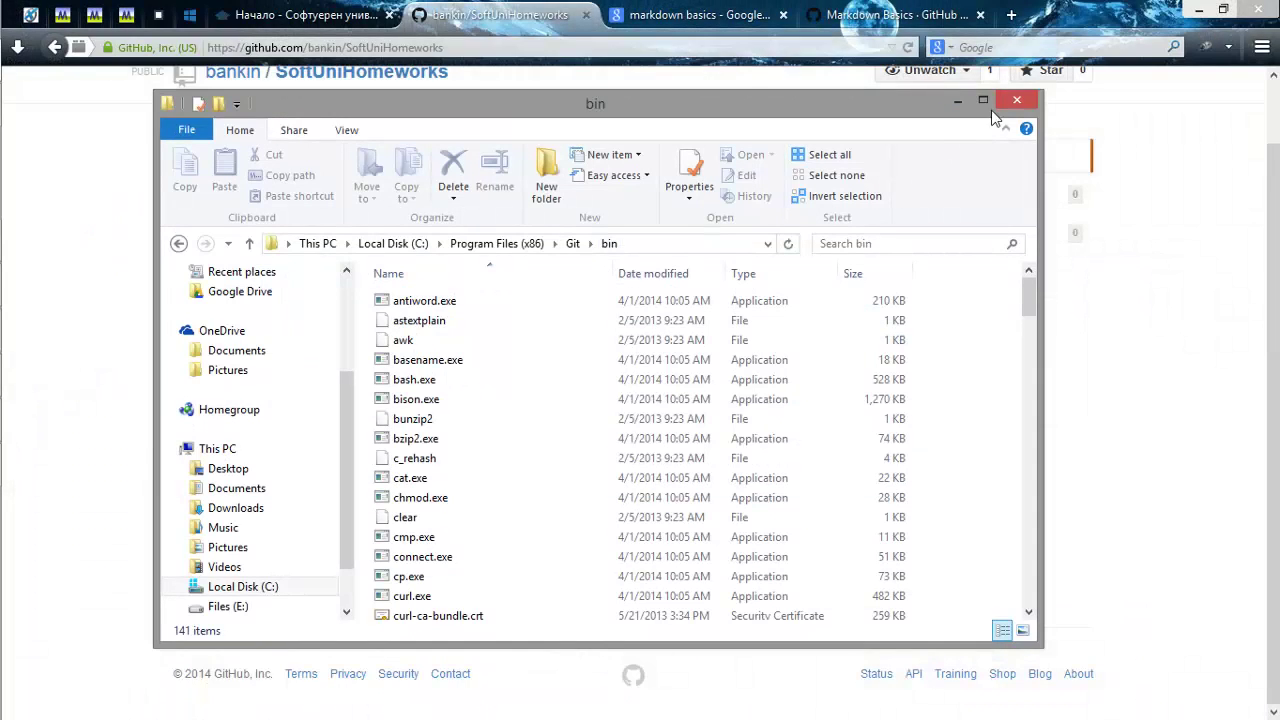
{"action": "left_click", "coordinate": [1016, 100]}
{"action": "key", "text": "alt+Tab"}
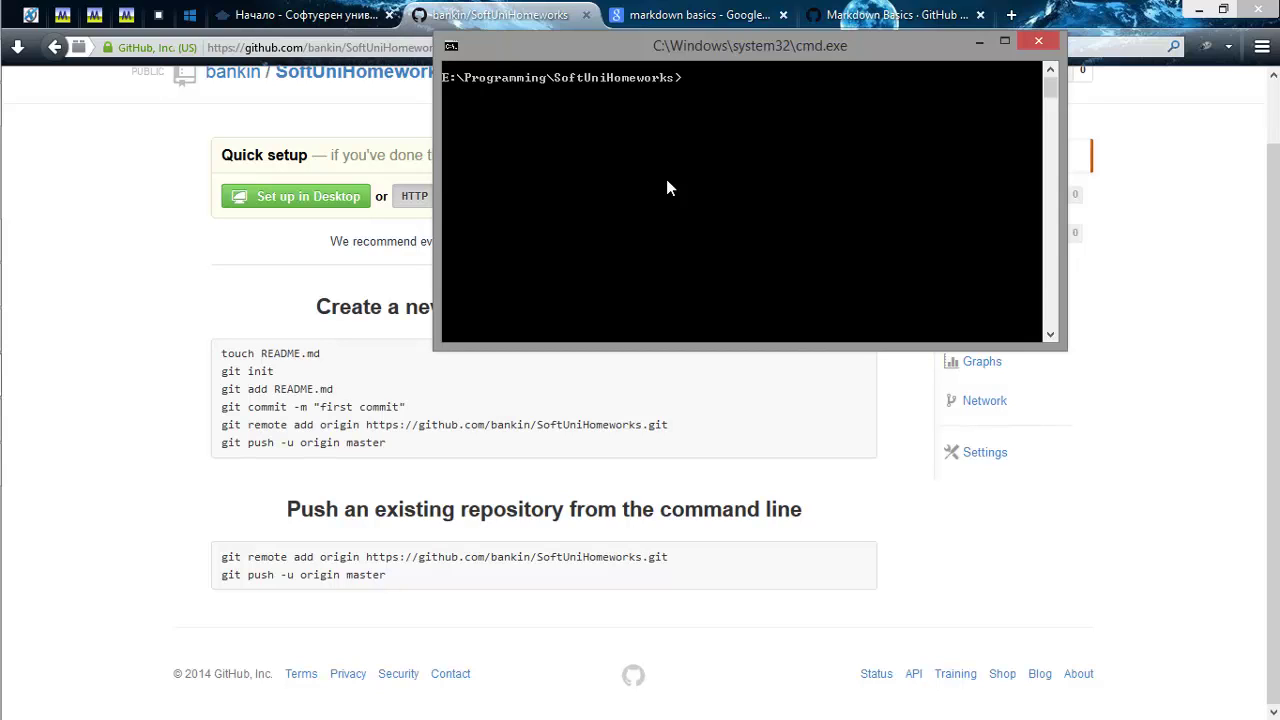
Try to stage the readme file with git add README.md at the SoftUniHomeworks prompt.
{"action": "type", "text": "git add README.md"}
{"action": "key", "text": "Return"}
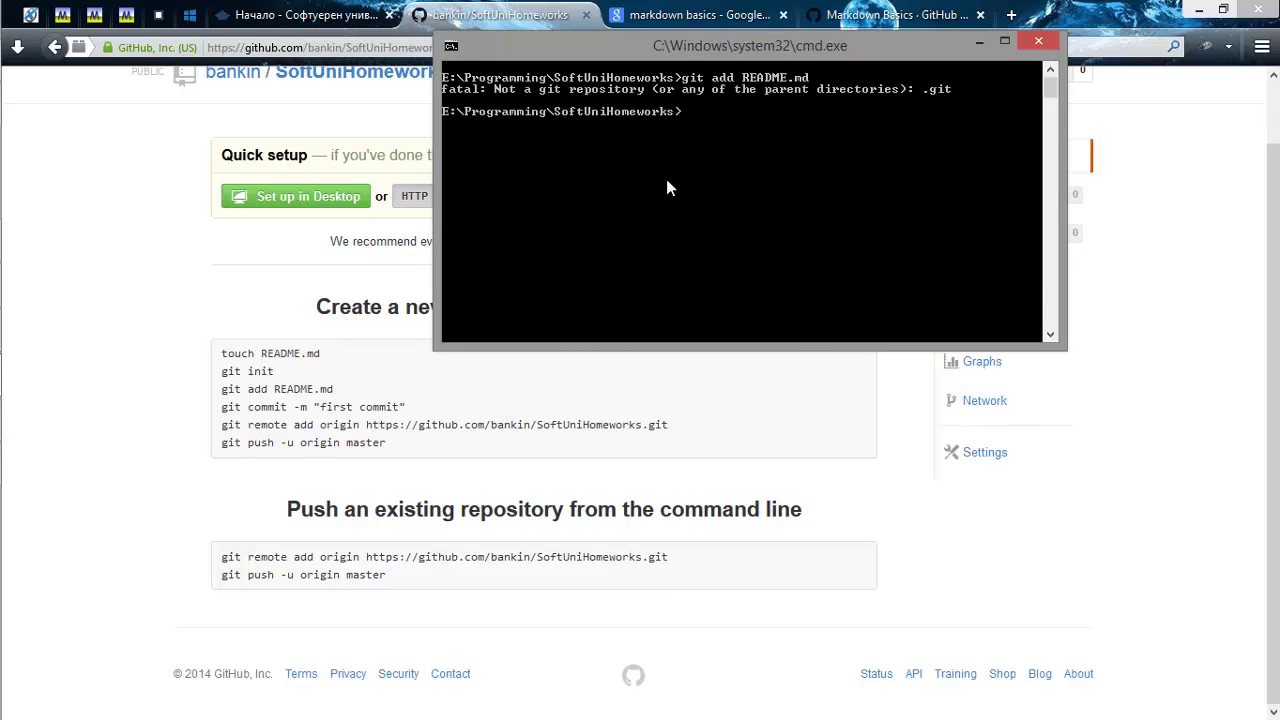
Initialize SoftUniHomeworks as a repository with git init and stage the readme with git add README.md.
{"action": "type", "text": "git init"}
{"action": "key", "text": "Return"}
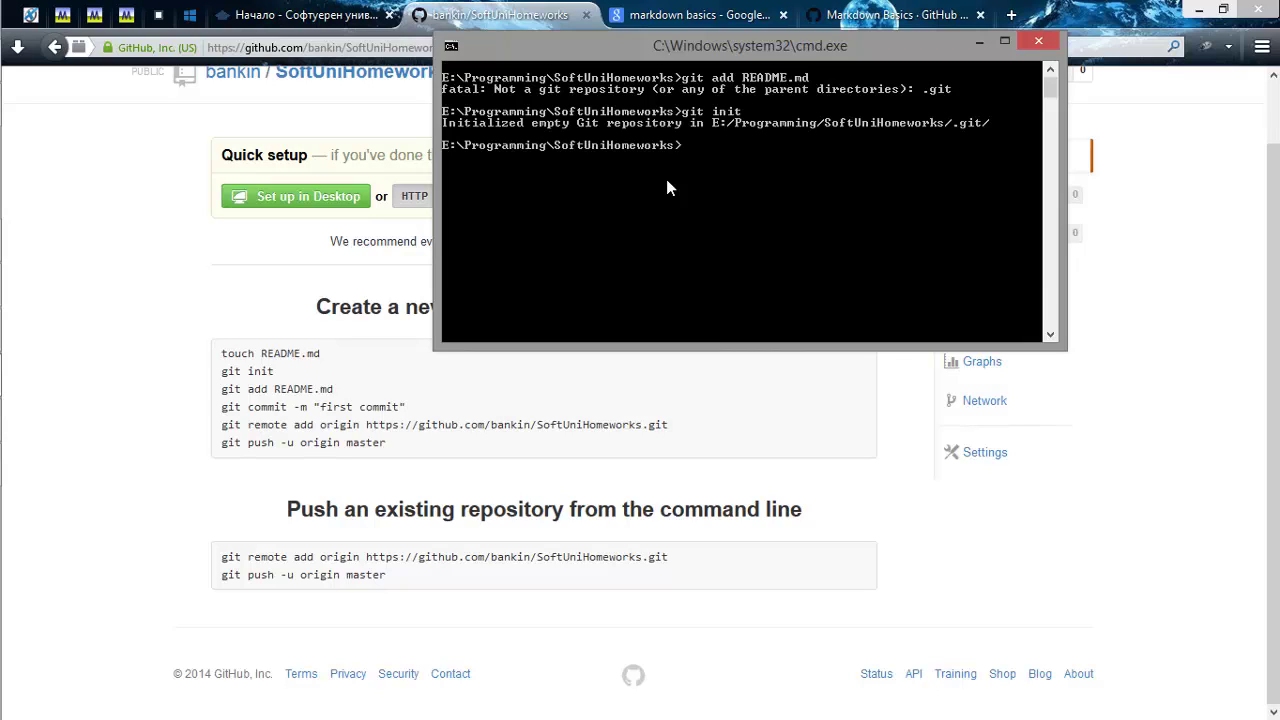
{"action": "type", "text": "git add README.md"}
{"action": "key", "text": "Return"}
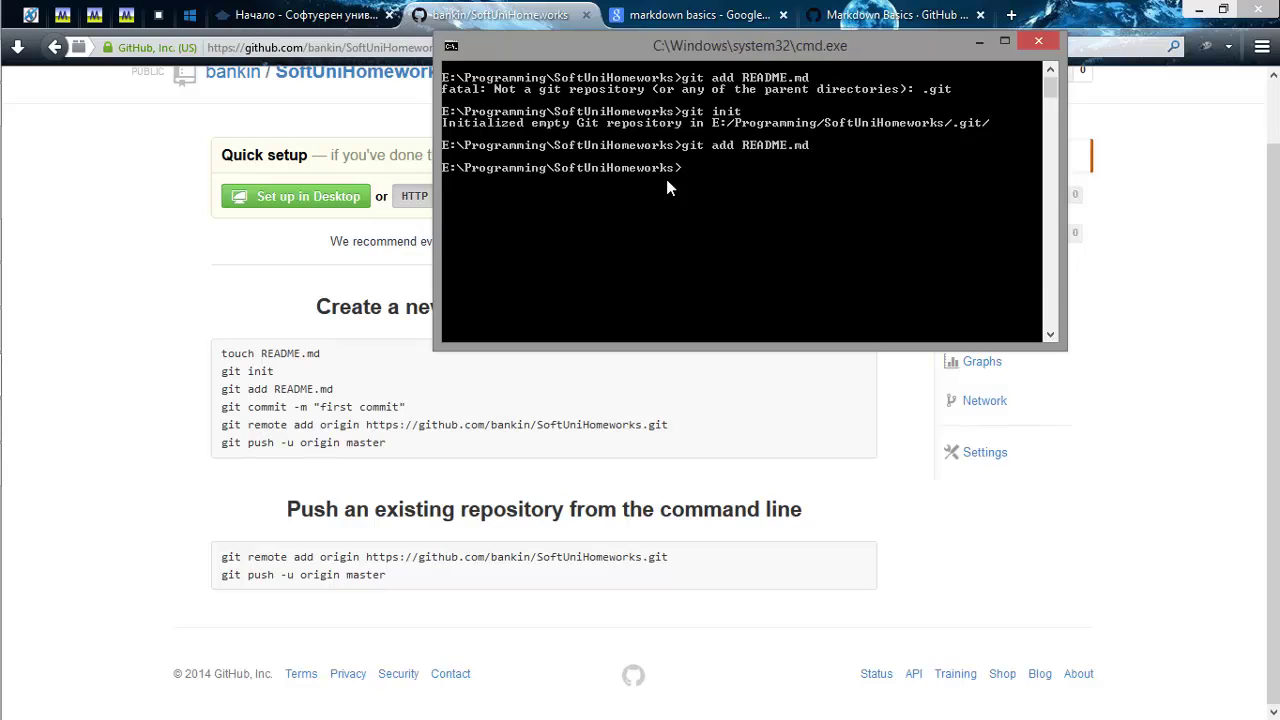